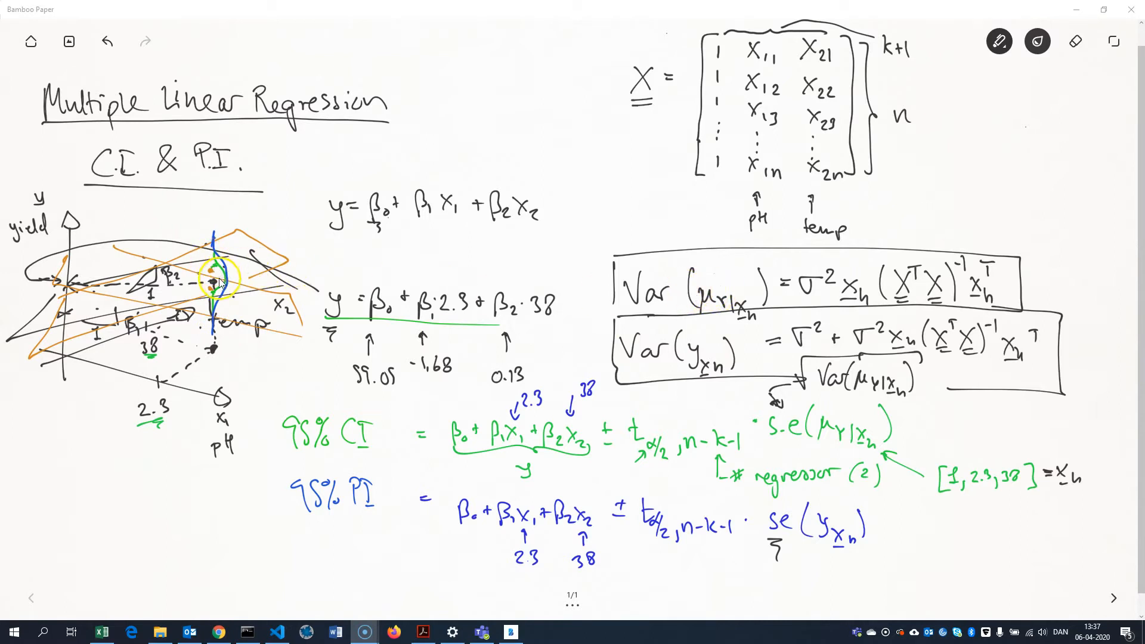
# - Add a hat over the first sigma in both variance formulas and label the upper one MSE with an arrow
pyautogui.moveTo(220, 267); pyautogui.dragTo(214, 297)
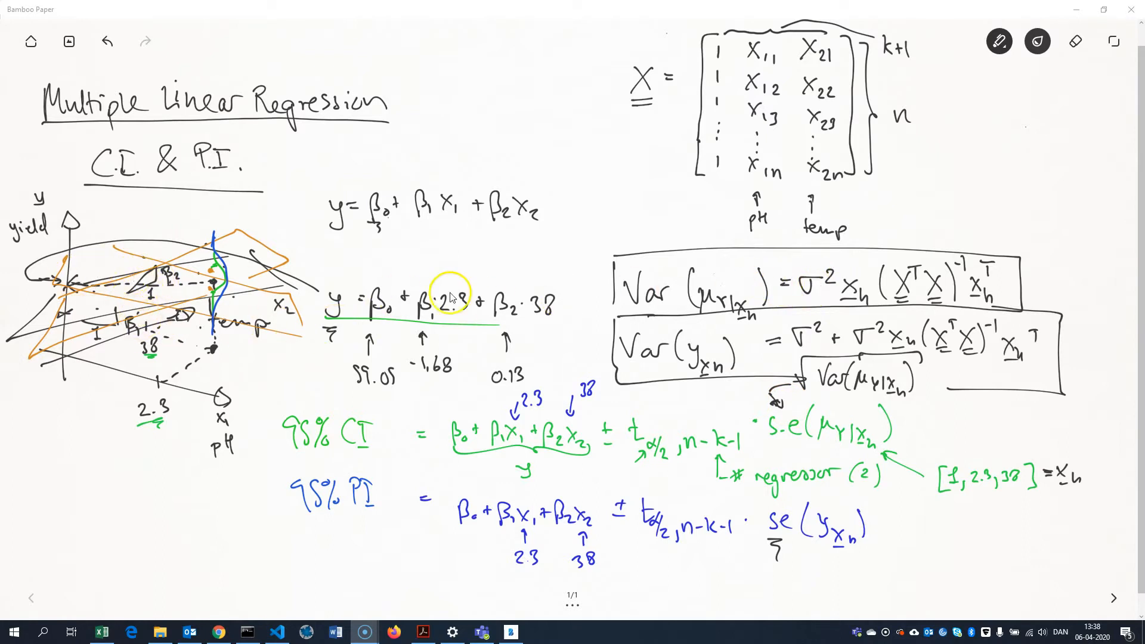
pyautogui.moveTo(799, 272); pyautogui.dragTo(812, 271)
pyautogui.moveTo(794, 322); pyautogui.dragTo(805, 323)
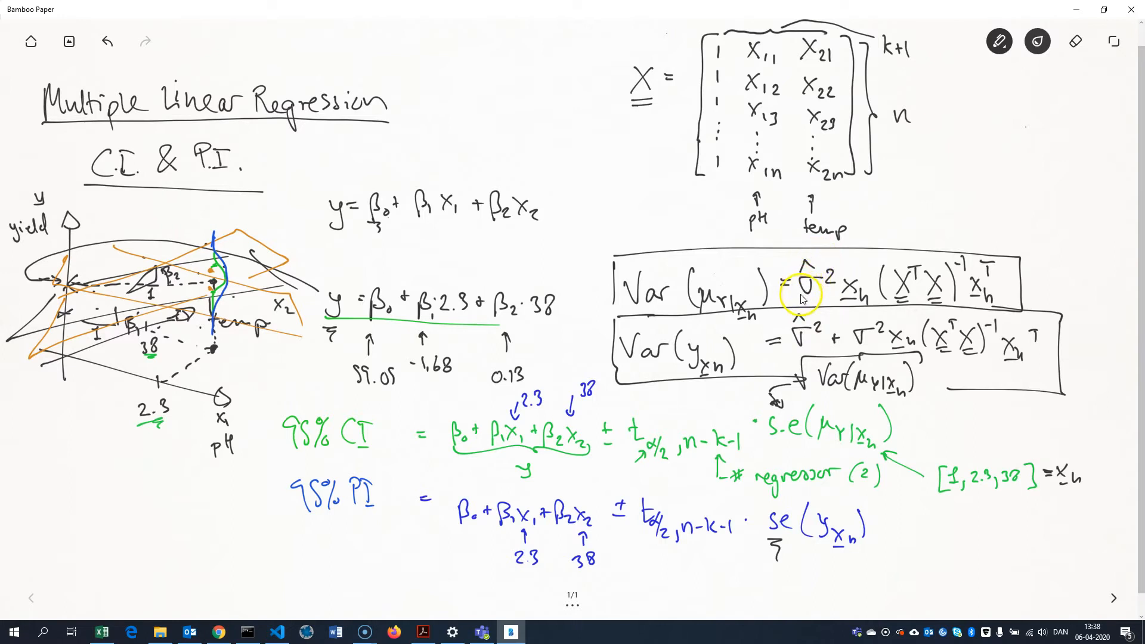
pyautogui.moveTo(830, 261)
pyautogui.mouseDown()
pyautogui.moveTo(900, 218)
pyautogui.moveTo(967, 214)
pyautogui.mouseUp()
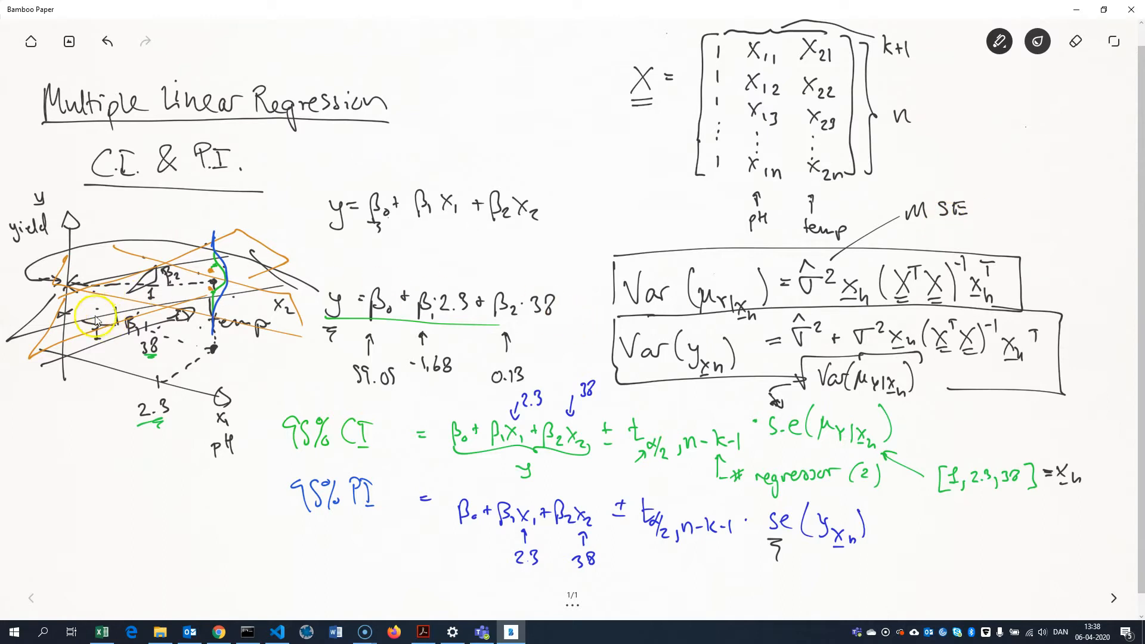
pyautogui.moveTo(97, 303); pyautogui.dragTo(97, 309)
pyautogui.moveTo(835, 253); pyautogui.dragTo(844, 262)
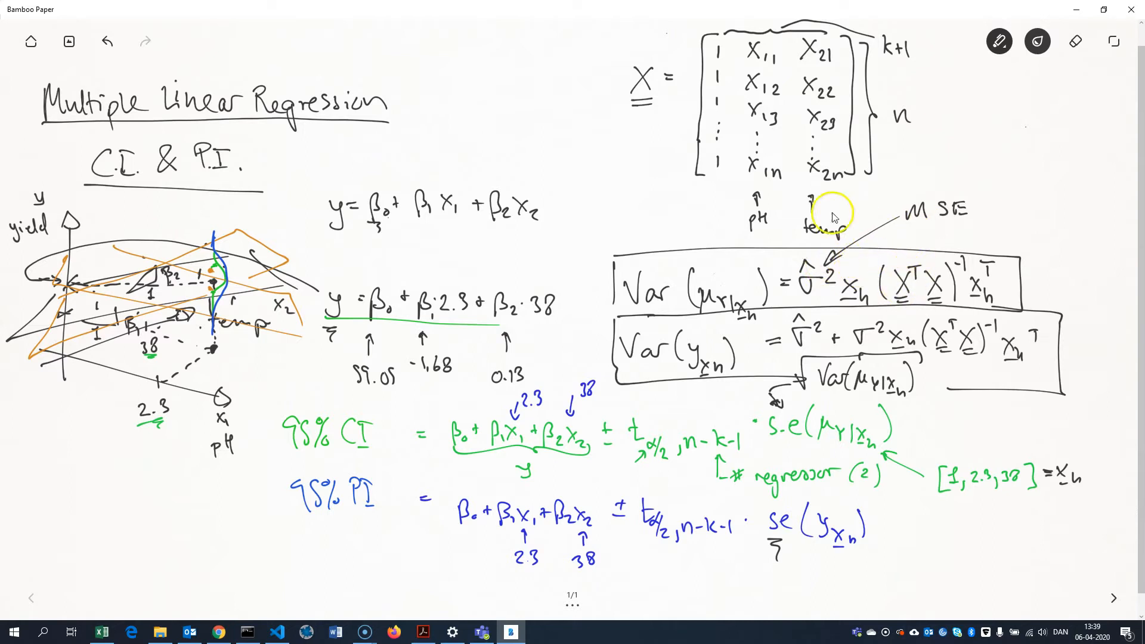
# - Label the matrix X as the design matrix and underline the vector [1, 2.3, 38] with a double stroke
pyautogui.moveTo(615, 41)
pyautogui.mouseDown()
pyautogui.moveTo(675, 35)
pyautogui.moveTo(716, 15)
pyautogui.mouseUp()
pyautogui.click(1030, 14)
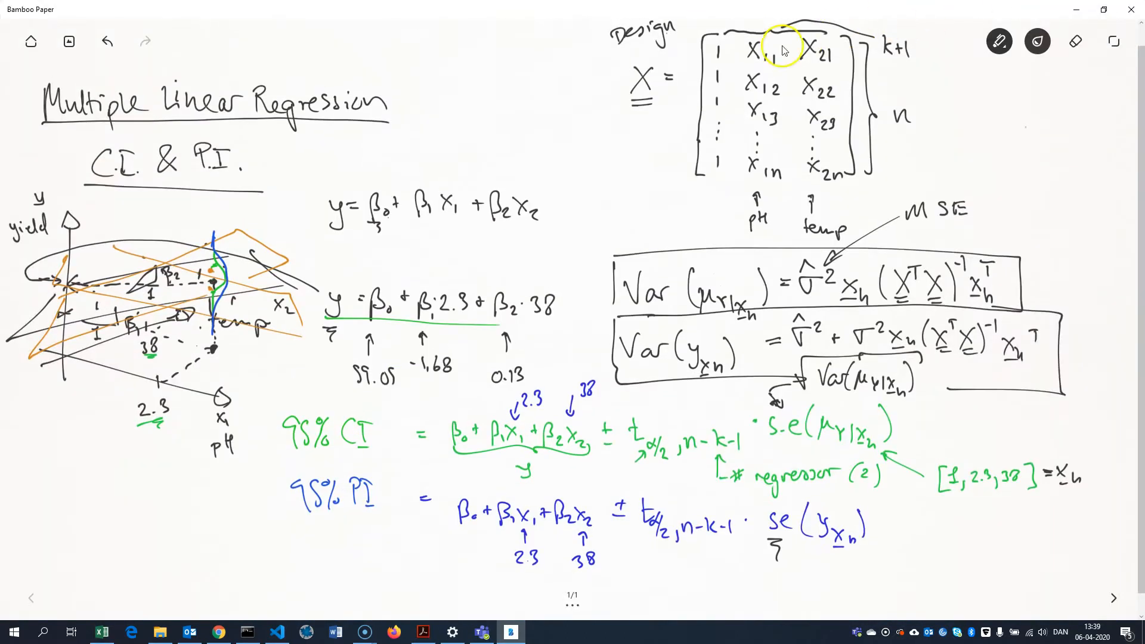
pyautogui.moveTo(680, 29); pyautogui.dragTo(730, 21)
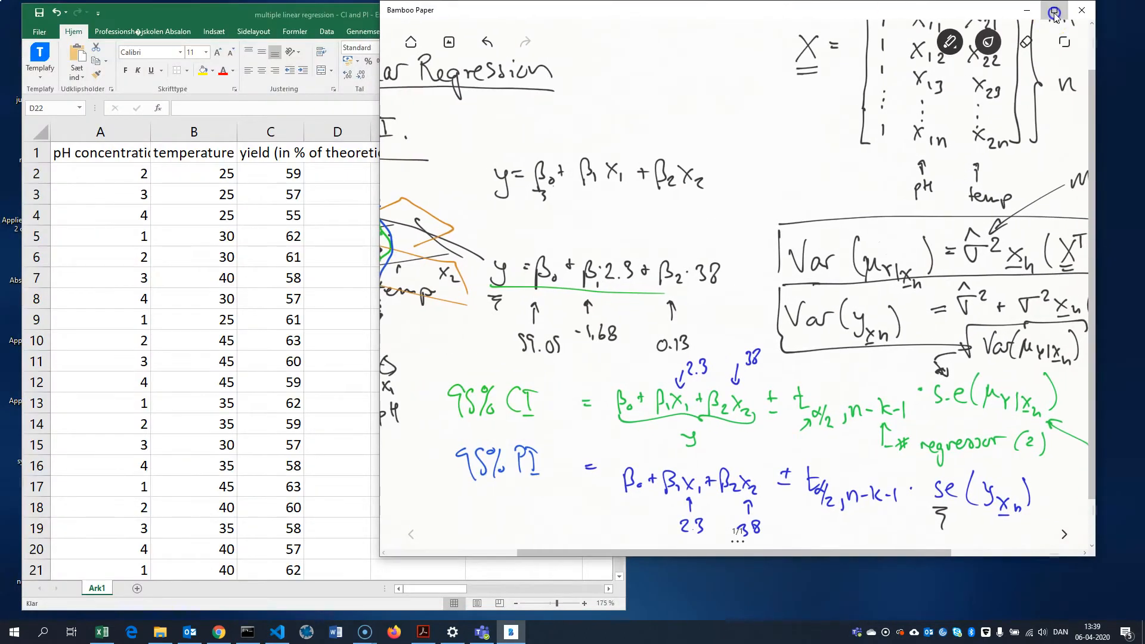
pyautogui.click(1054, 10)
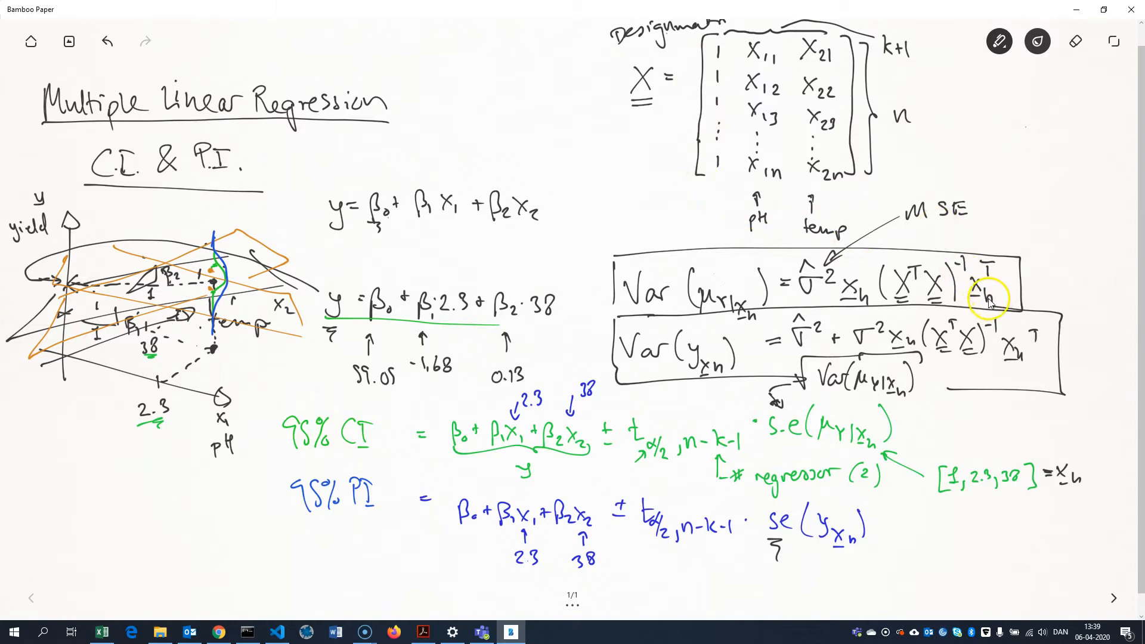
pyautogui.moveTo(938, 506)
pyautogui.mouseDown()
pyautogui.moveTo(1042, 492)
pyautogui.moveTo(931, 515)
pyautogui.moveTo(997, 500)
pyautogui.mouseUp()
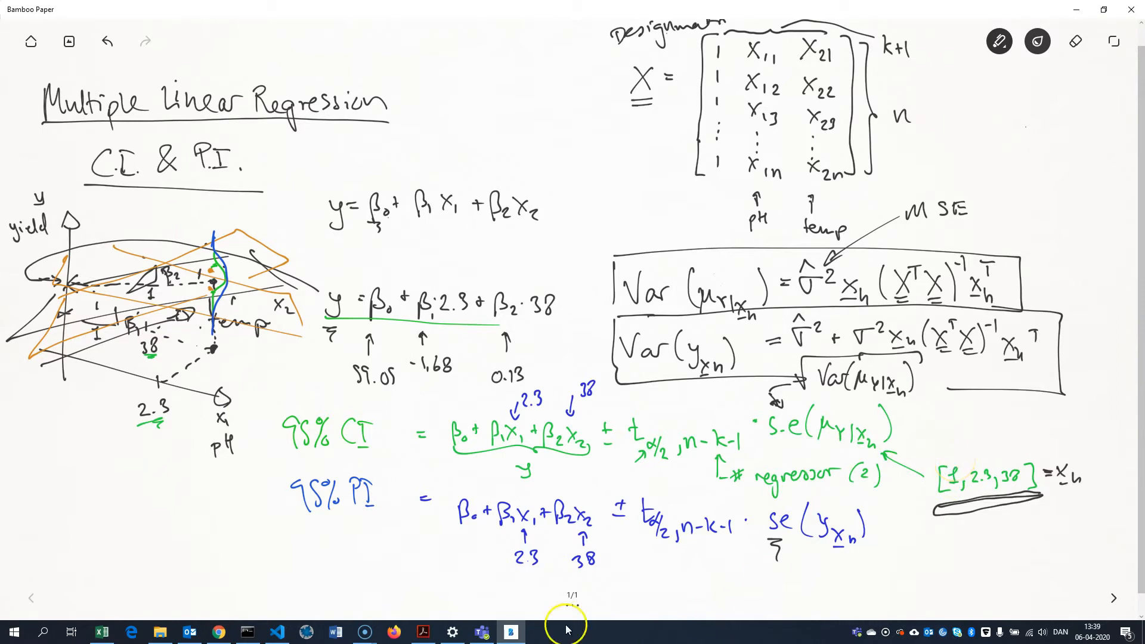
# - Switch to the Excel workbook and insert an empty column before the pH concentration column
pyautogui.click(104, 633)
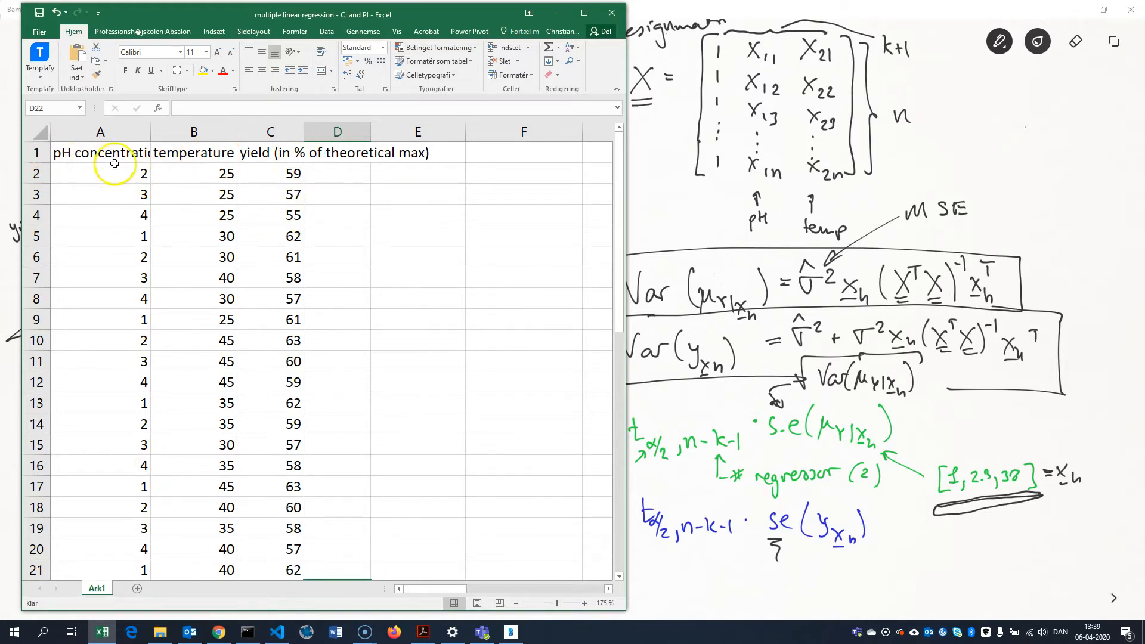
pyautogui.rightClick(92, 155)
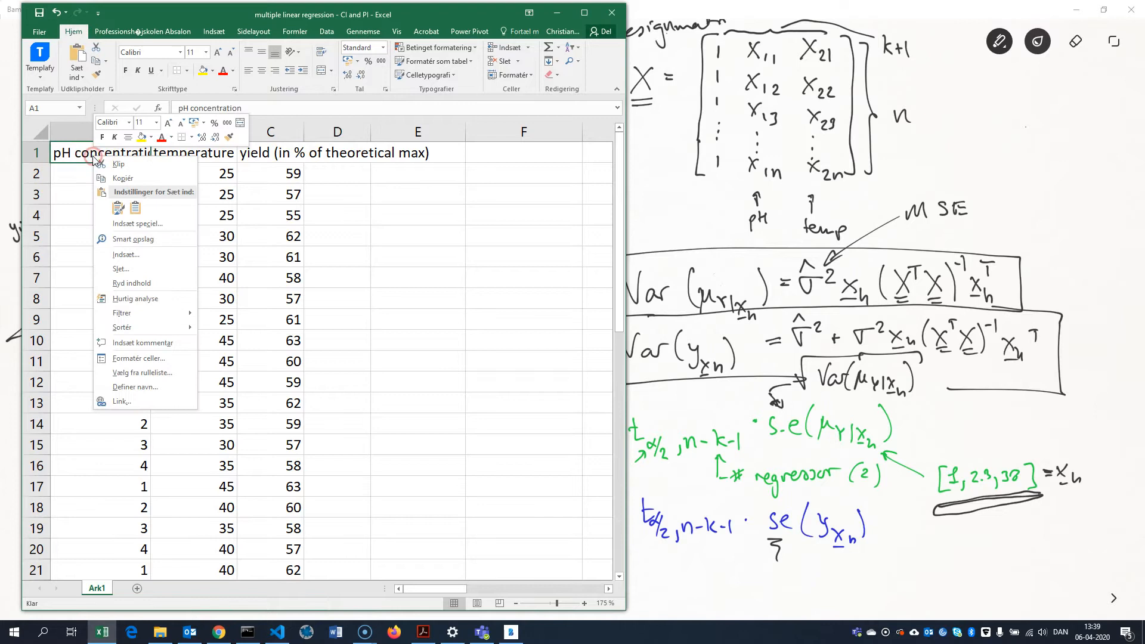
pyautogui.click(135, 253)
pyautogui.click(111, 291)
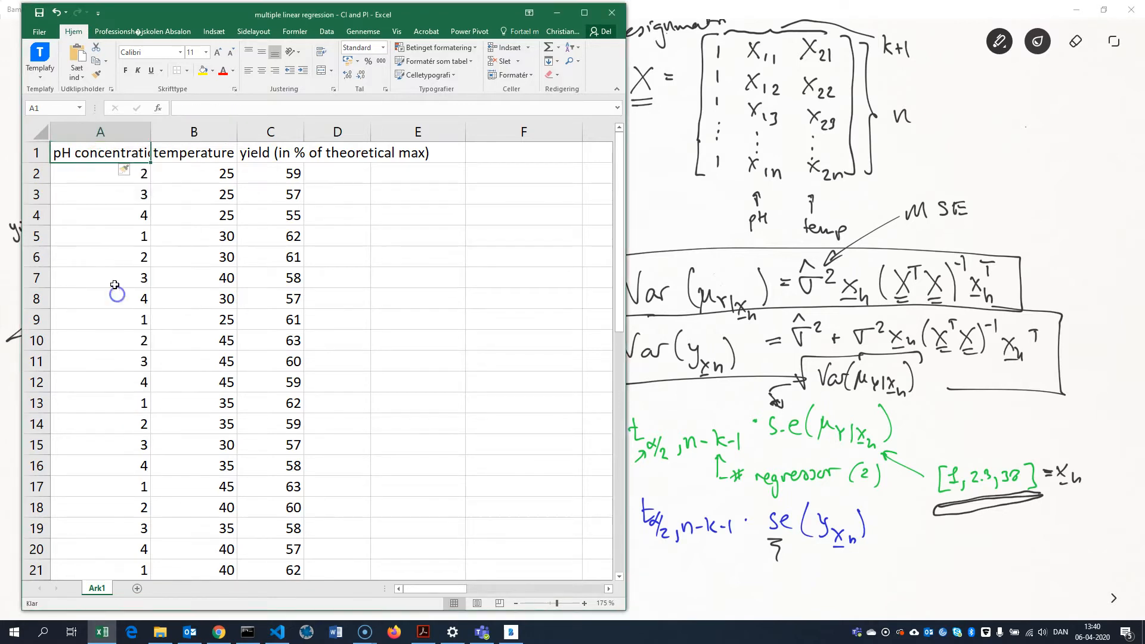
# - Fill cells A2 to A21 of the new column with the value 1
pyautogui.click(89, 182)
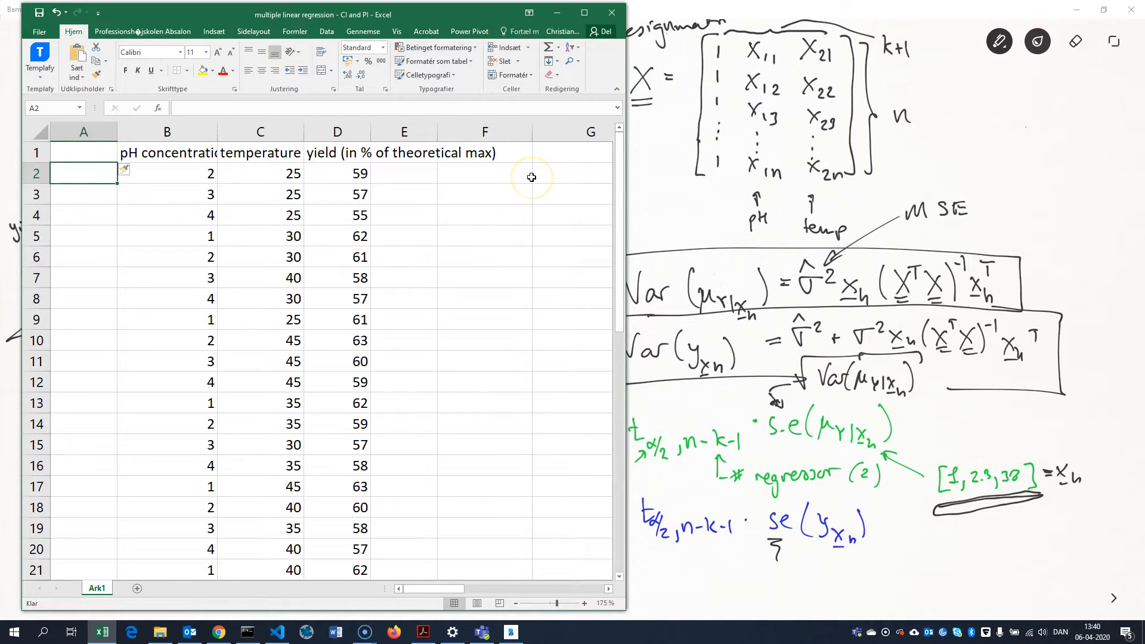
pyautogui.write('1 1 1 1 1 1 1 1 1 1 1 1 1 1 1 1 1  1 ')
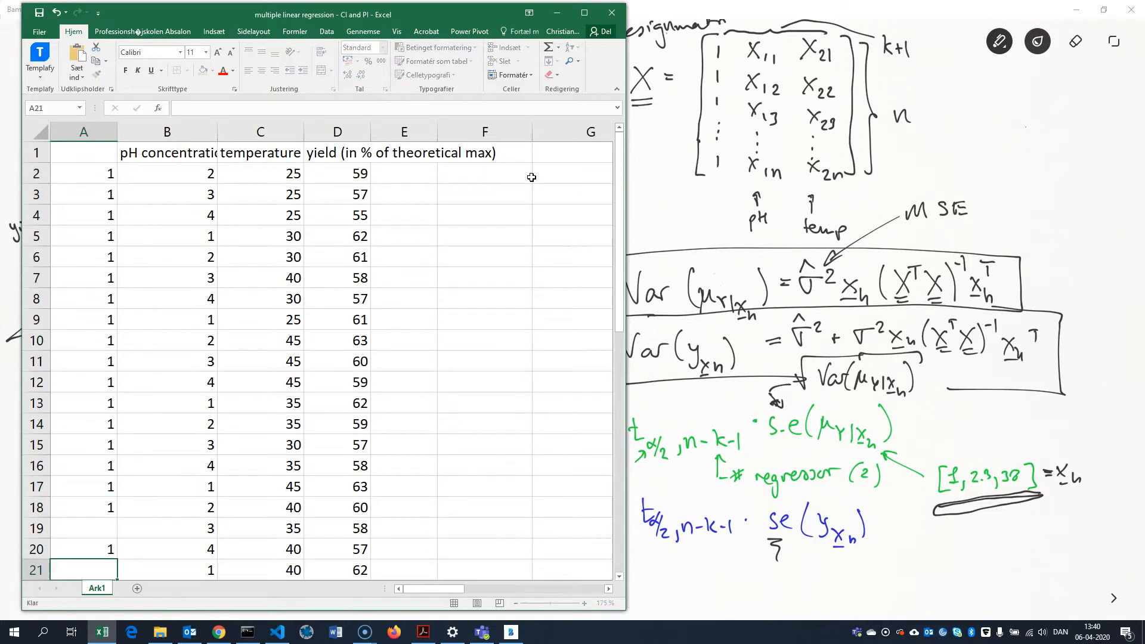
pyautogui.write('1')
pyautogui.press('Up')
pyautogui.press('Up')
pyautogui.write('1')
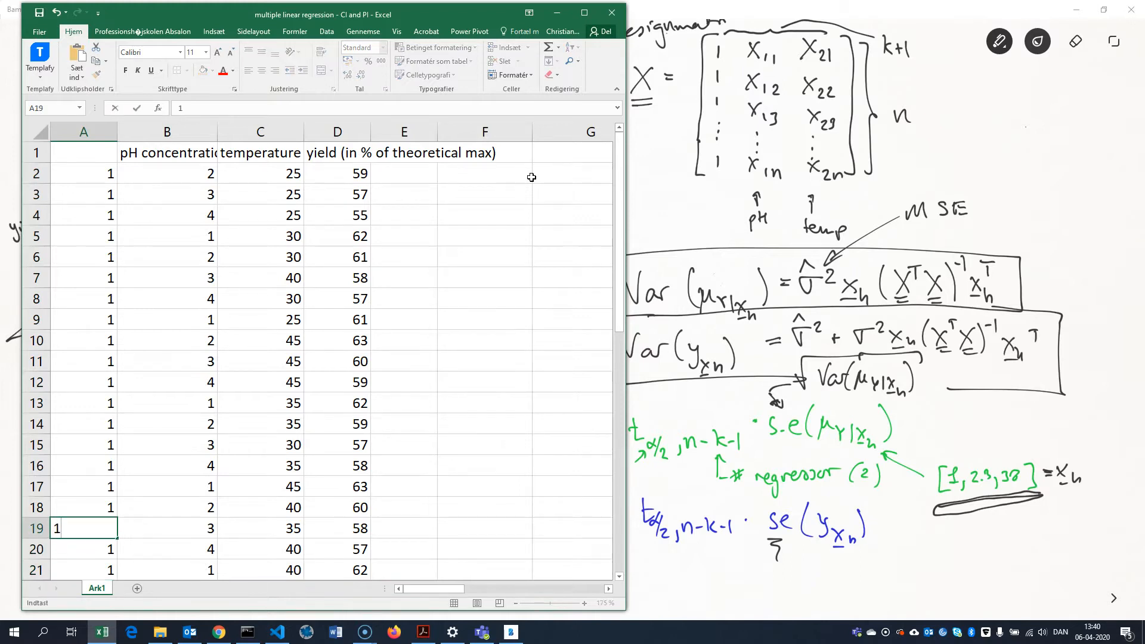
pyautogui.press('Return')
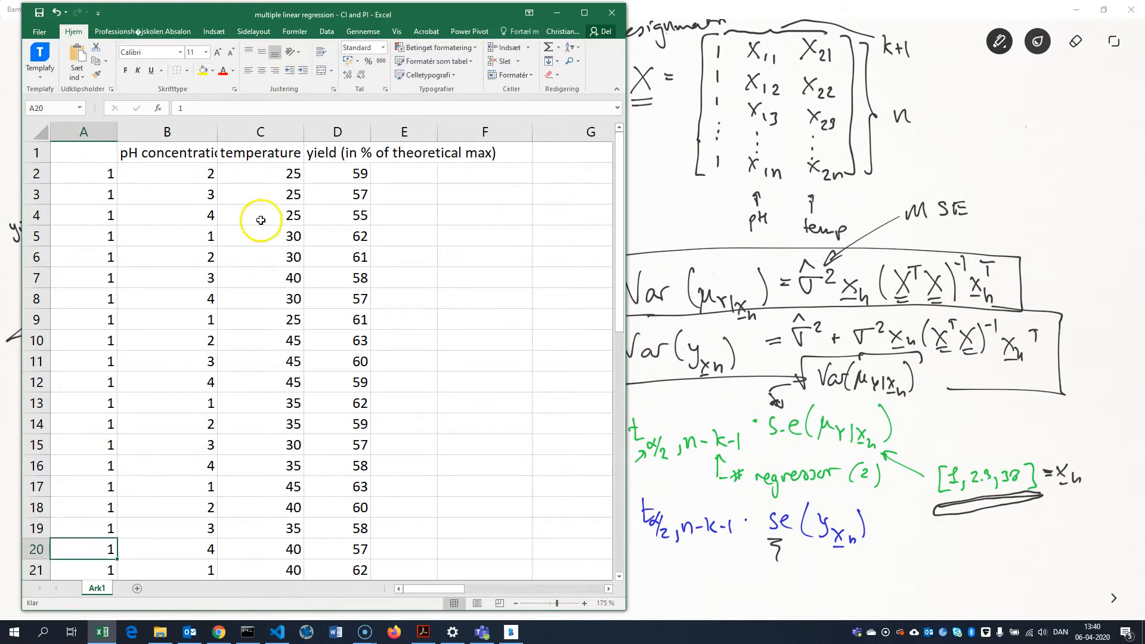
# - Select the 3-by-3 range A23:C25 below the data and begin an MPRODUKT formula in it
pyautogui.scroll(-2, 263, 257)
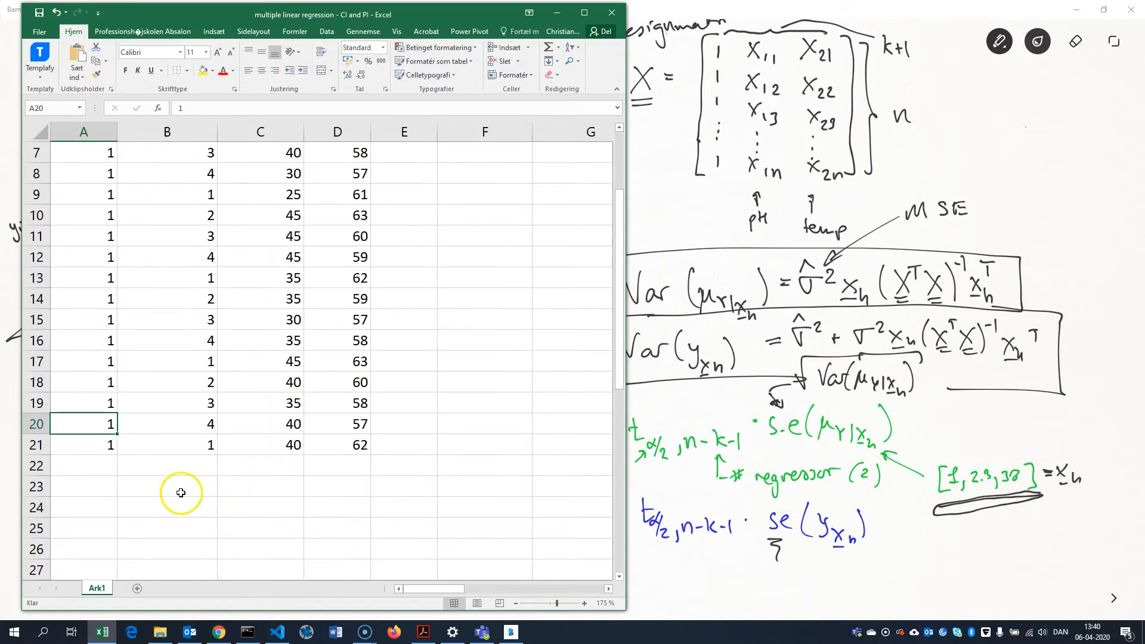
pyautogui.click(161, 490)
pyautogui.click(90, 494)
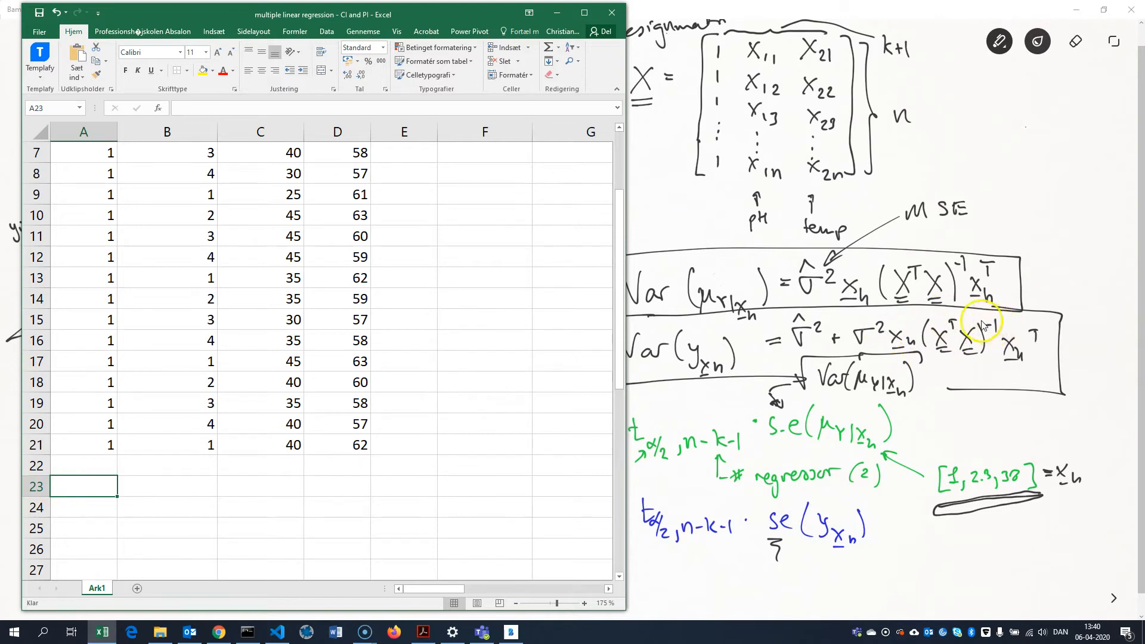
pyautogui.moveTo(89, 486); pyautogui.dragTo(228, 528)
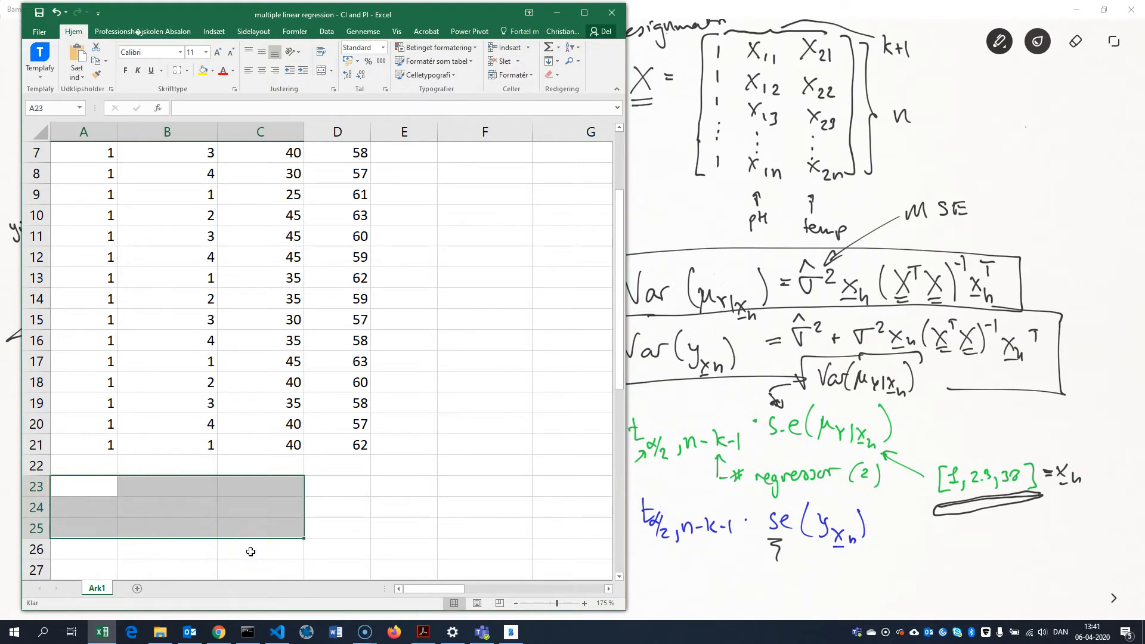
pyautogui.write('=')
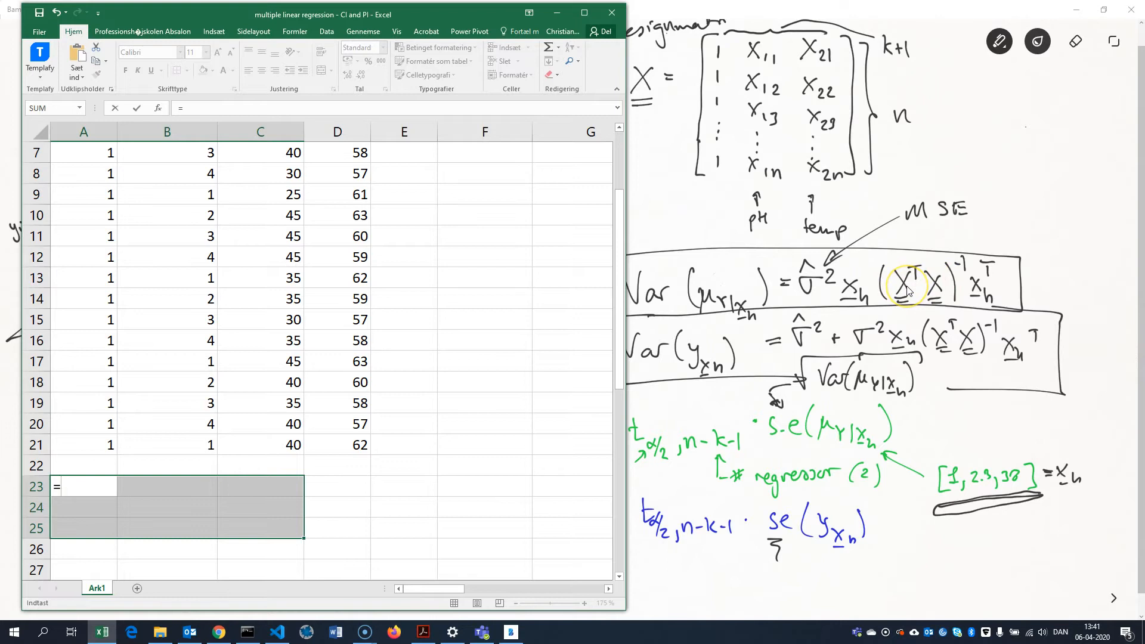
pyautogui.click(263, 112)
pyautogui.write('mprodukt')
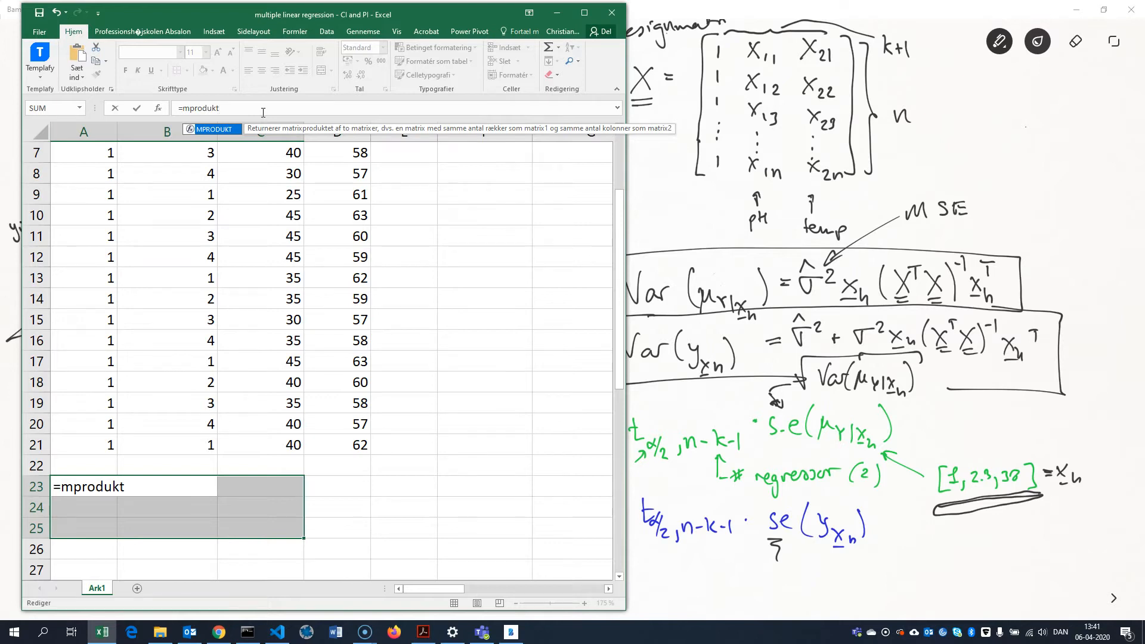
pyautogui.write('(')
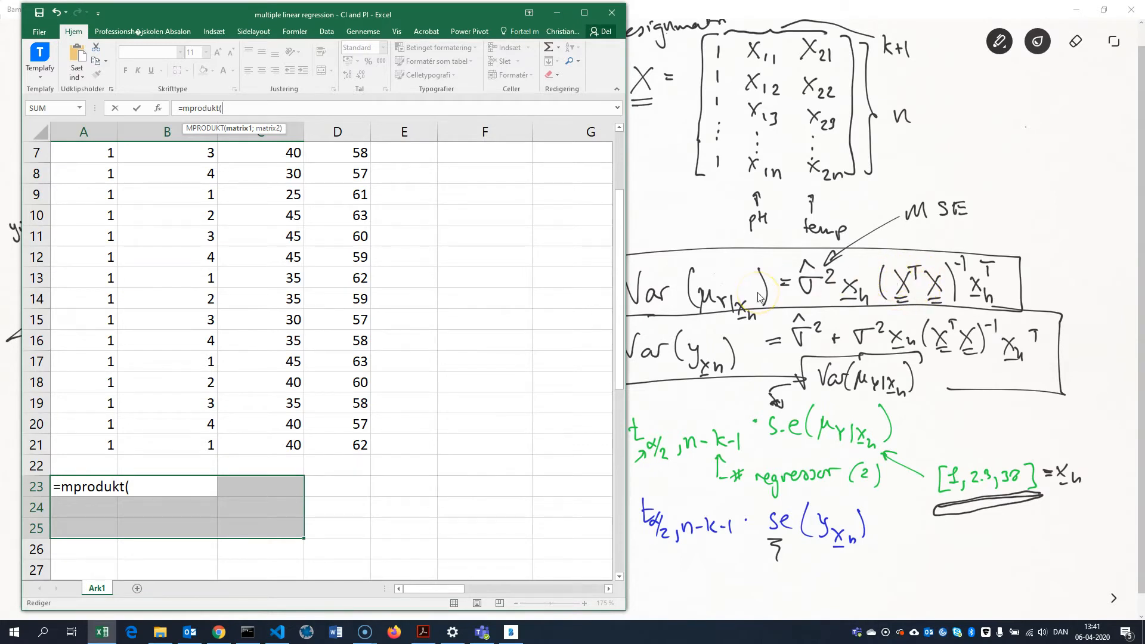
# - Give the matrix product TRANSPONER(A2:C21) as its first matrix and A2:C21 as its second
pyautogui.write('t')
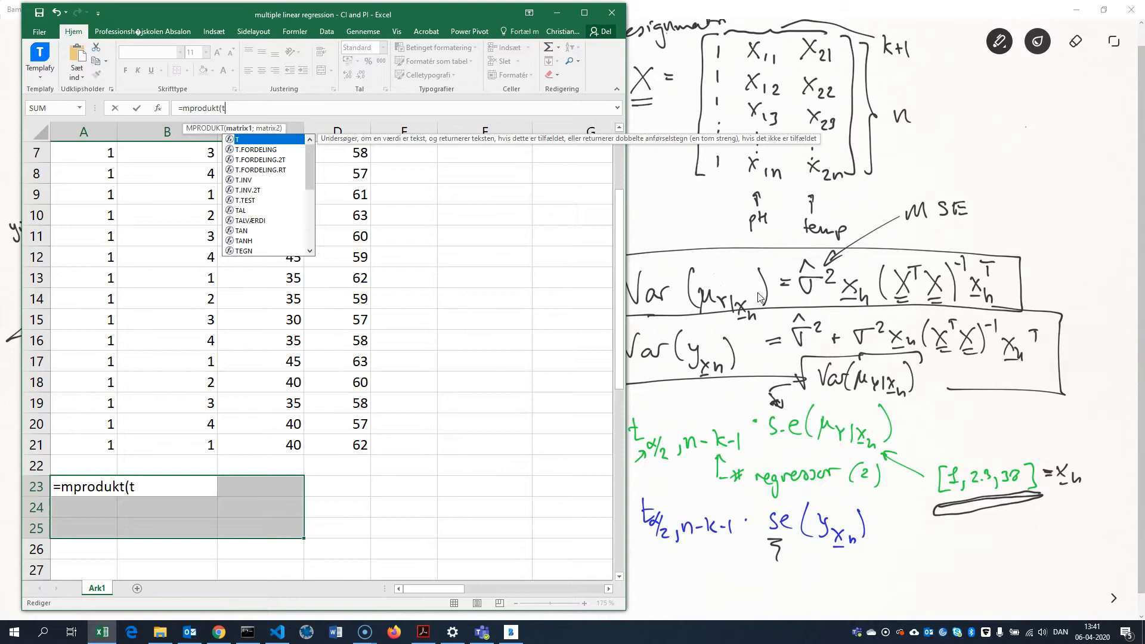
pyautogui.write('ransponer')
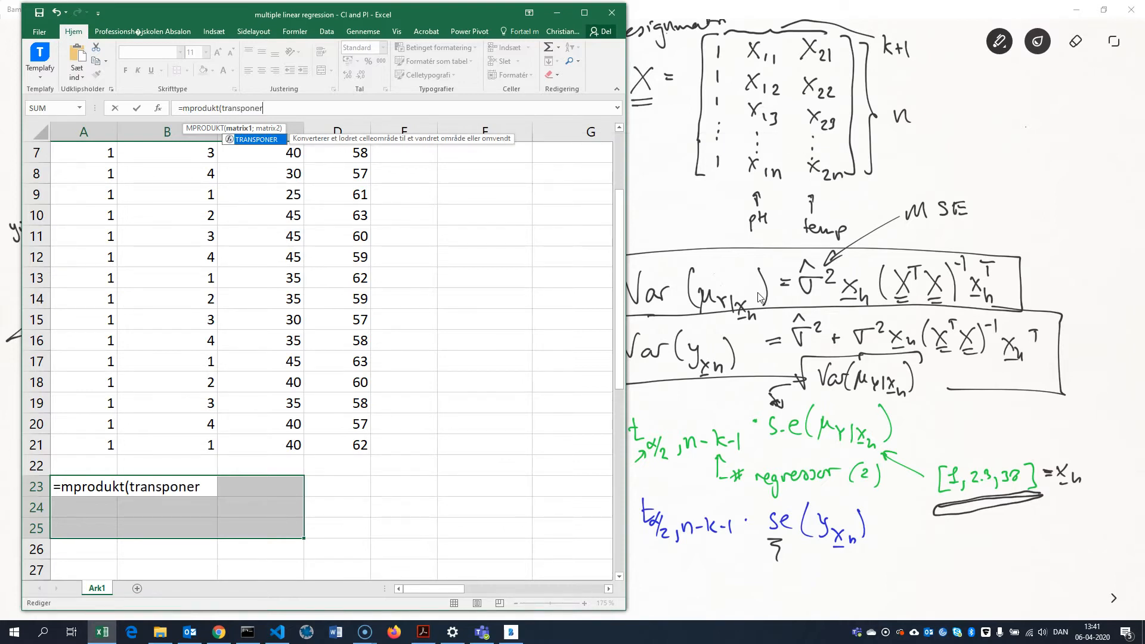
pyautogui.write('(')
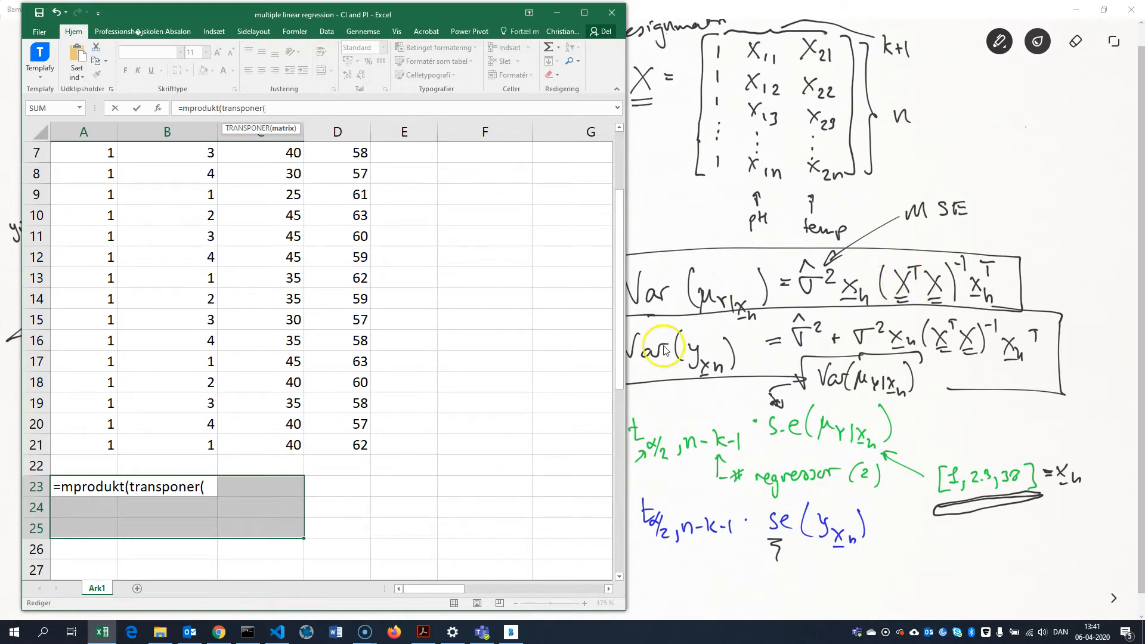
pyautogui.scroll(2, 58, 251)
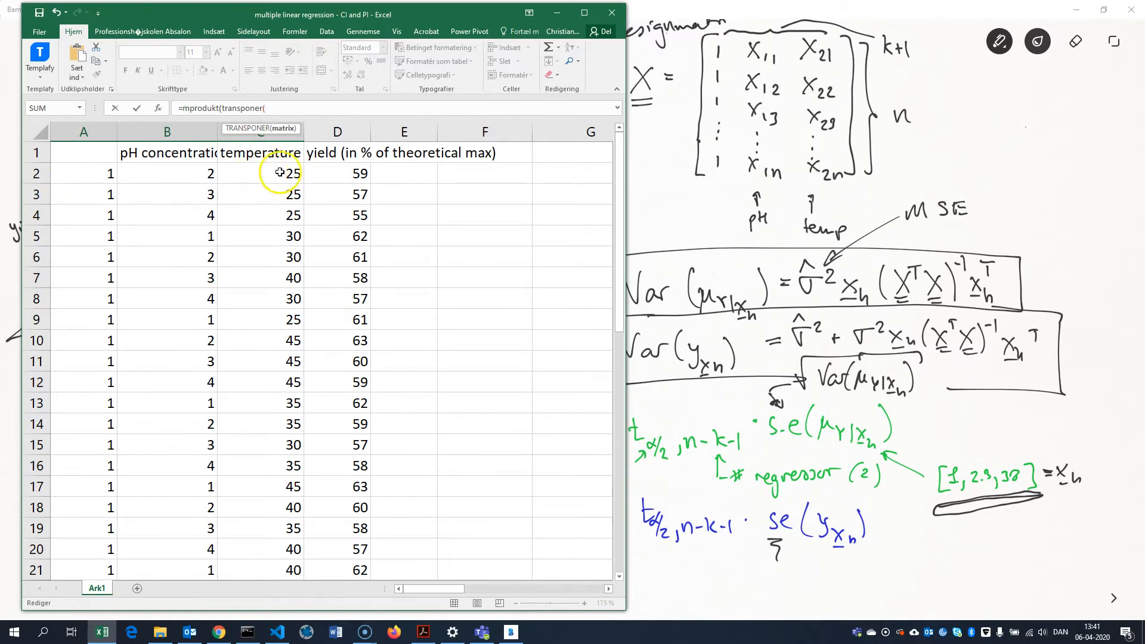
pyautogui.scroll(-4, 289, 255)
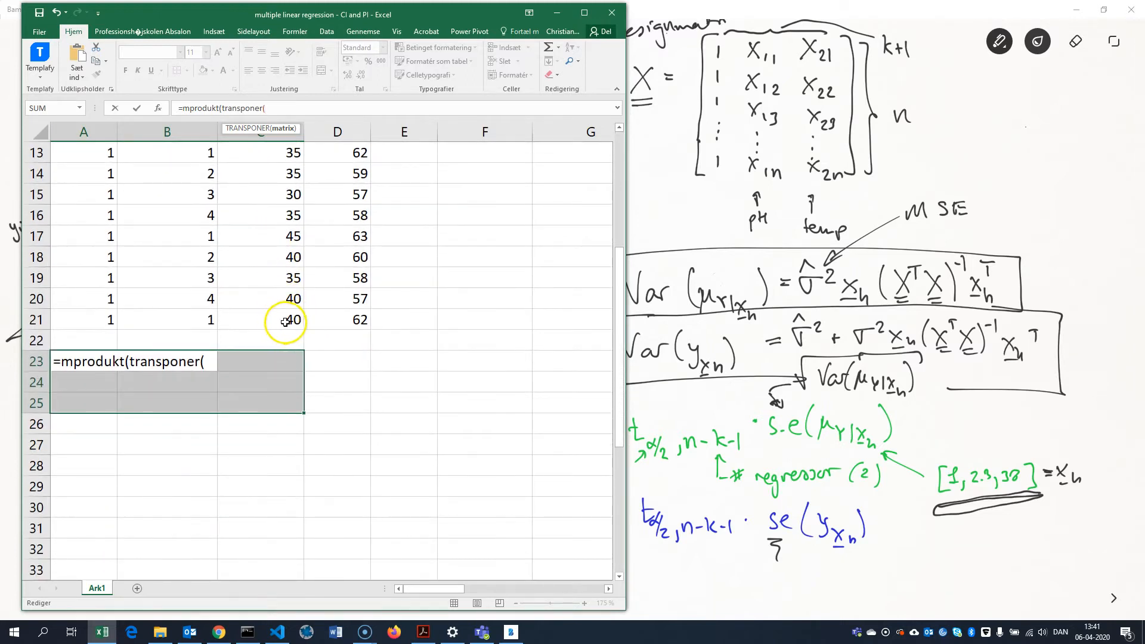
pyautogui.write('A2:C21')
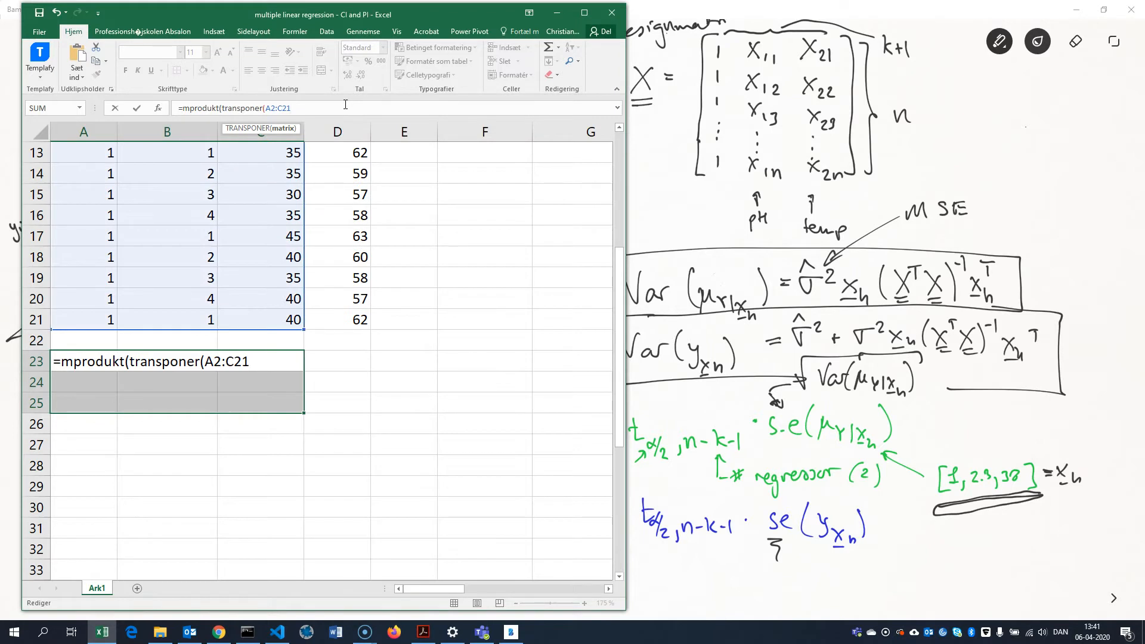
pyautogui.write(');')
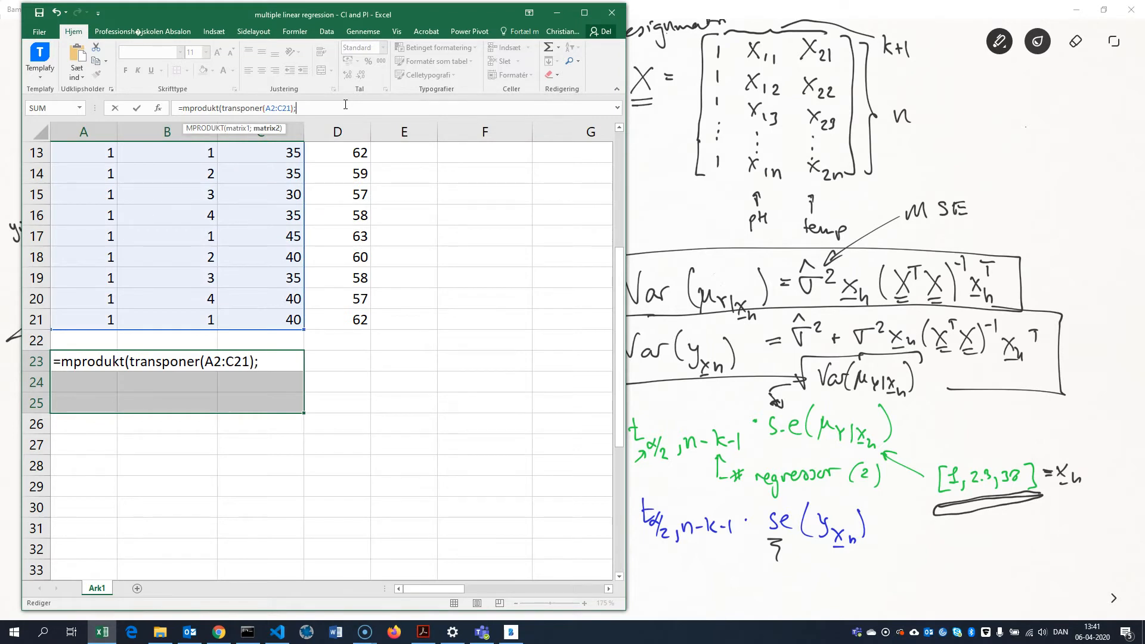
pyautogui.write('A2:C21')
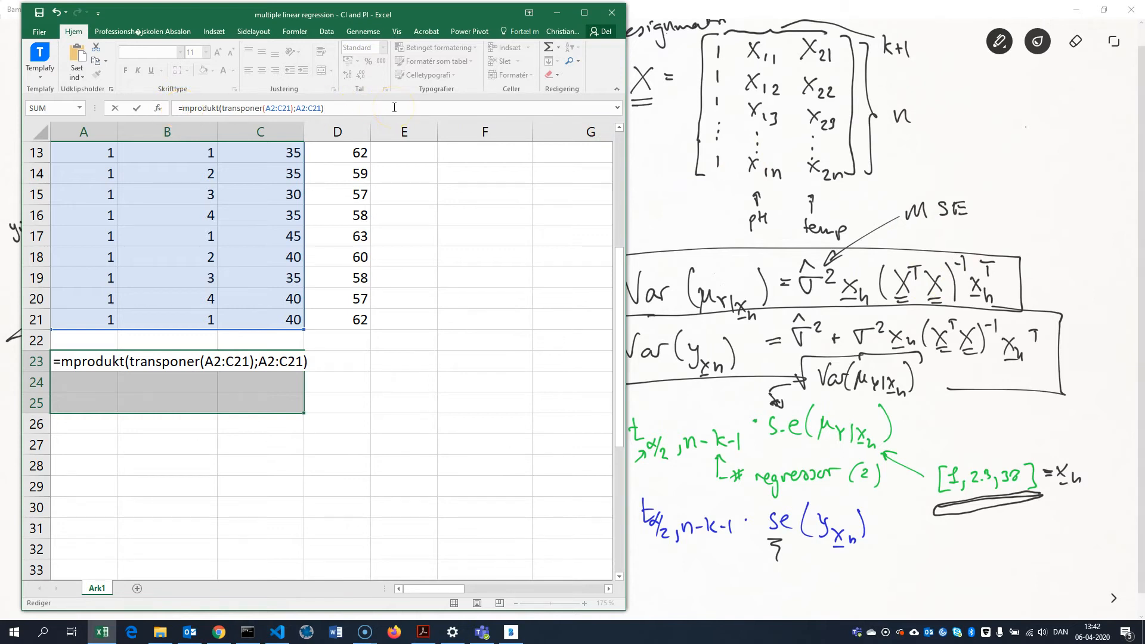
# - Wrap the matrix product in MINVERT and enter it as an array formula across A23:C25
pyautogui.write('minver')
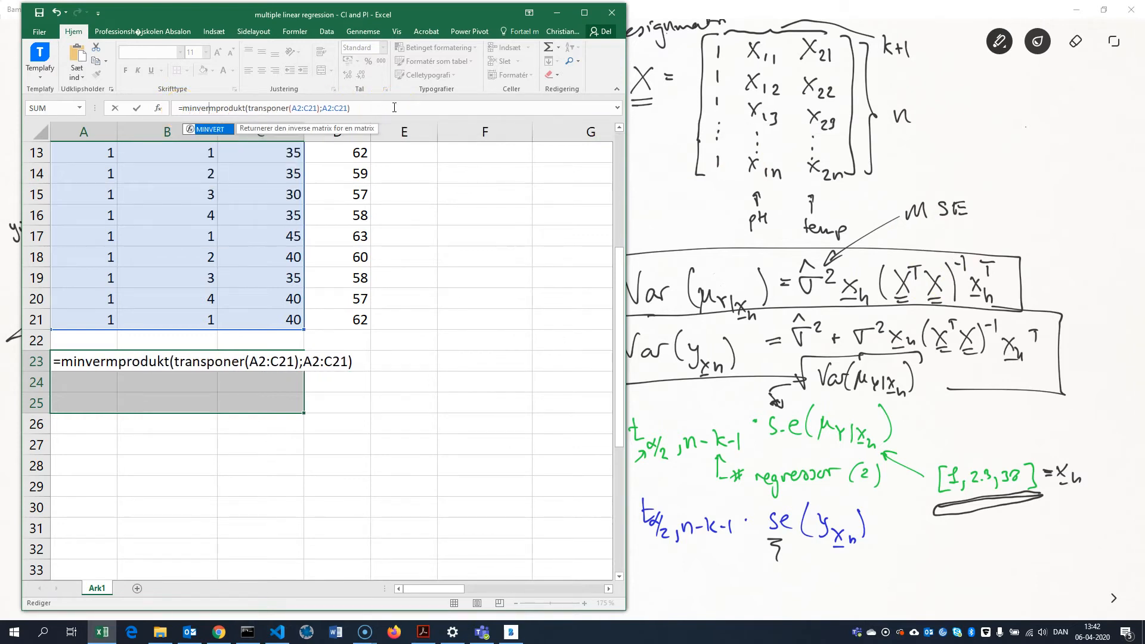
pyautogui.write('t(')
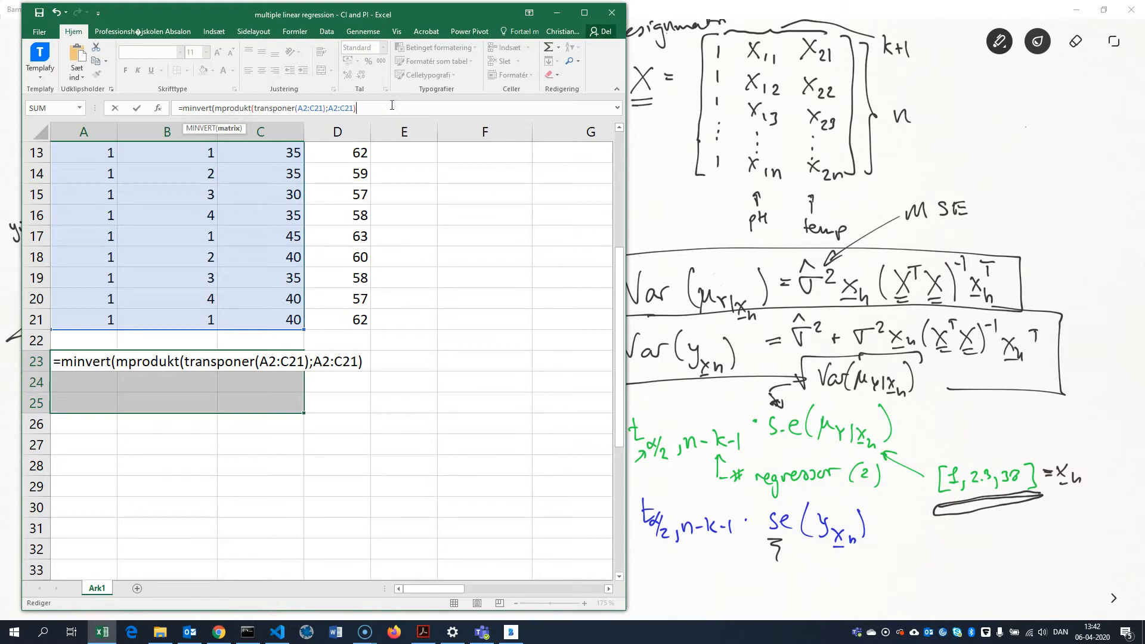
pyautogui.click(392, 105)
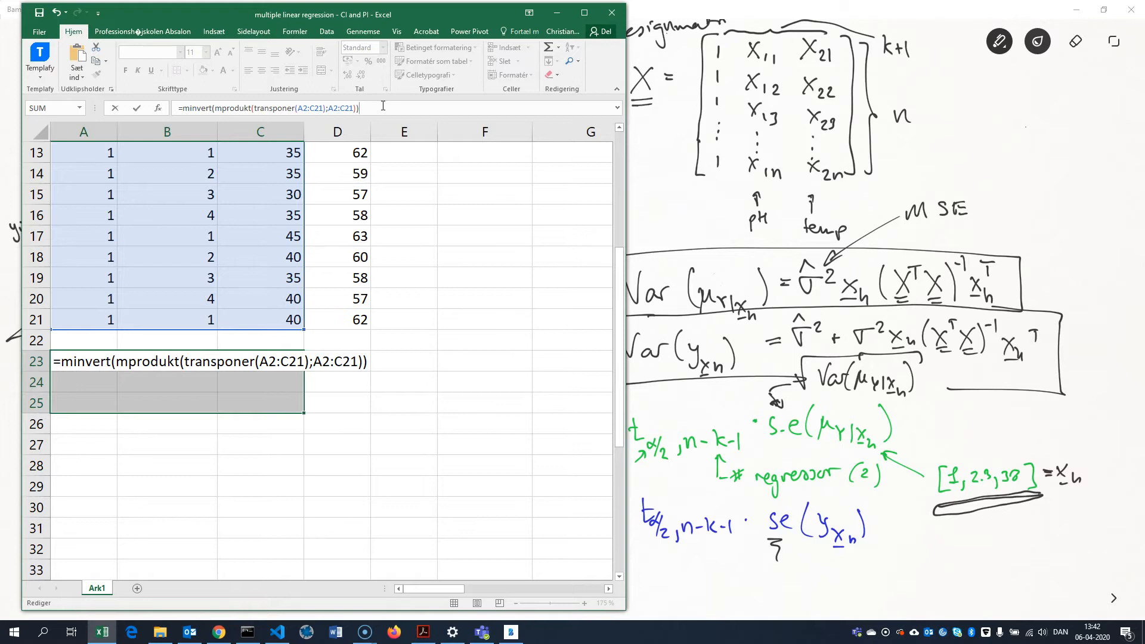
pyautogui.hotkey('ctrl', 'shift', 'Return')
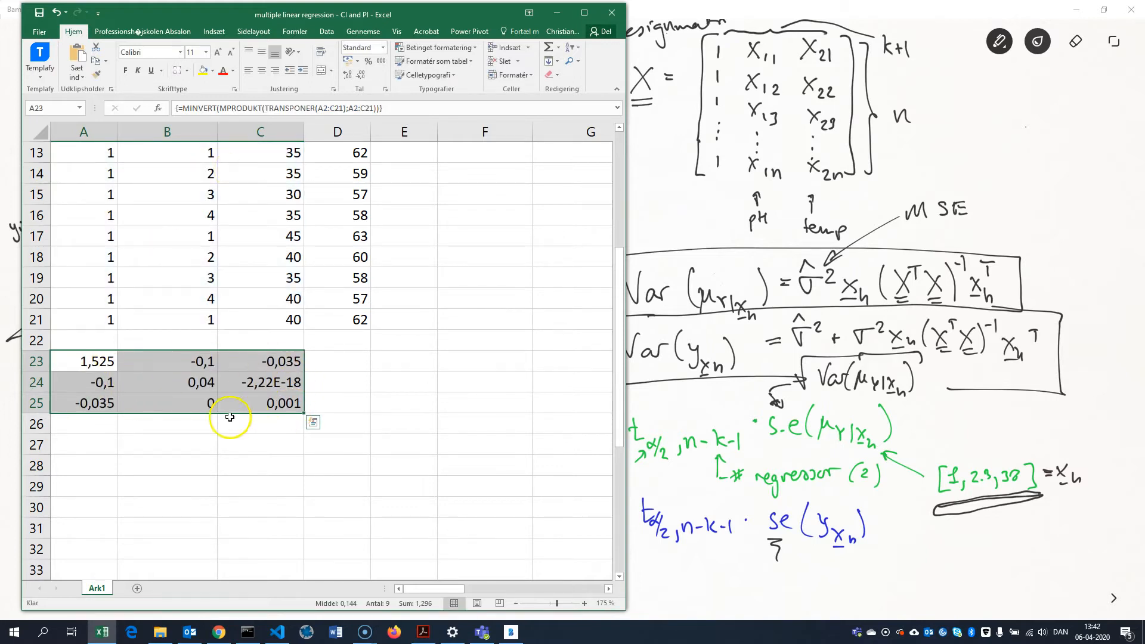
pyautogui.click(231, 440)
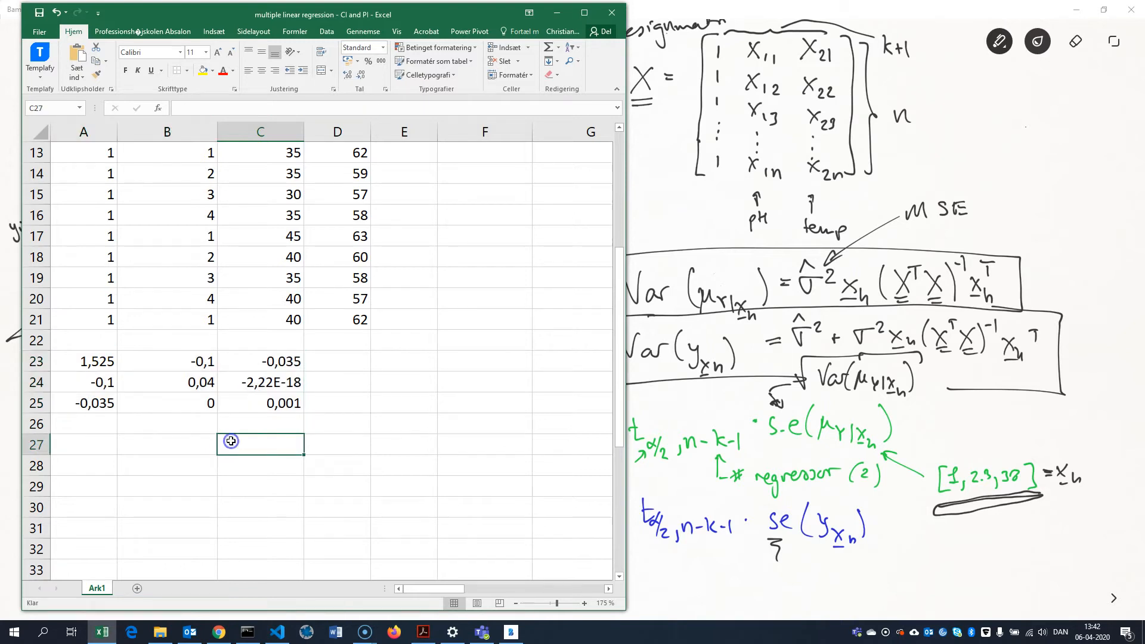
pyautogui.click(99, 344)
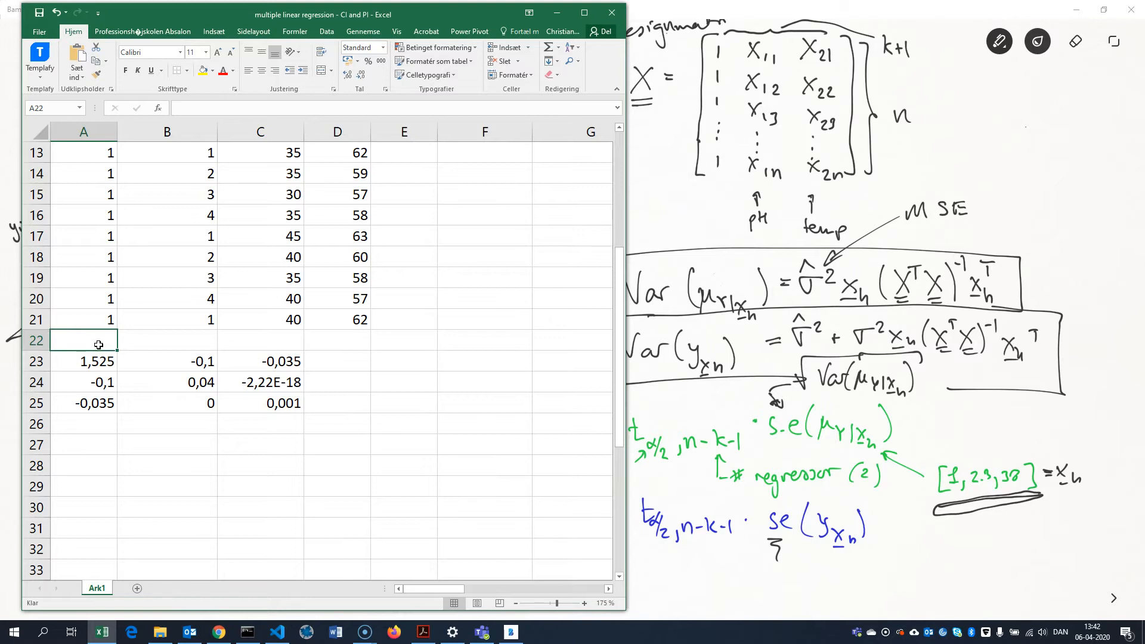
# - Label cell A22 above the inverse matrix "transposed design matrix multiplied by itself, then inverted"
pyautogui.write('transp')
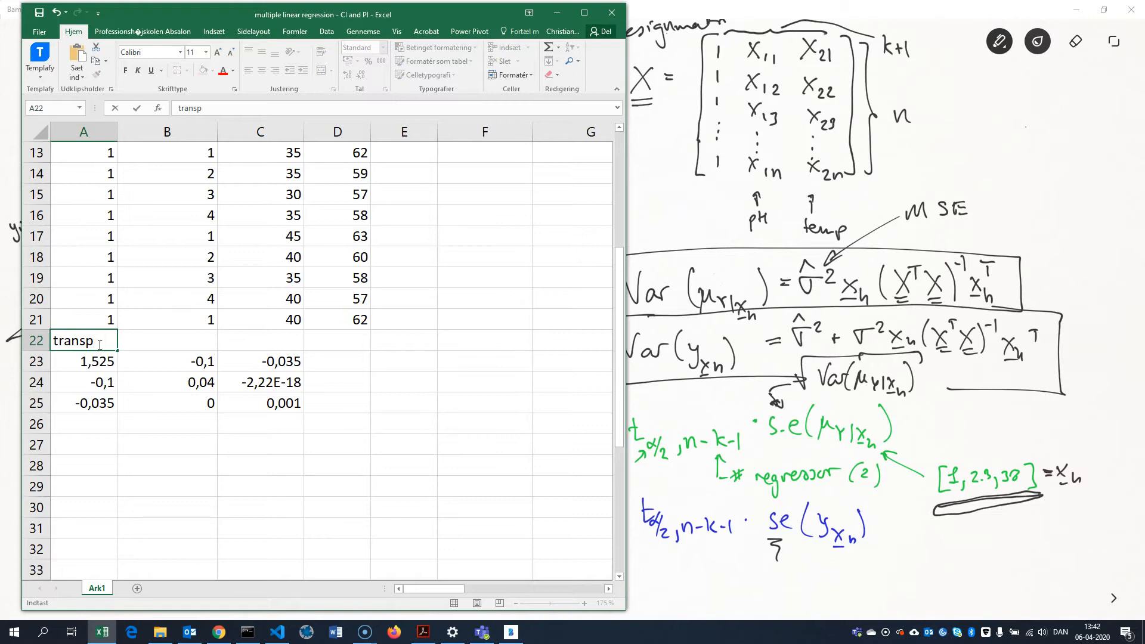
pyautogui.write('oosed designma')
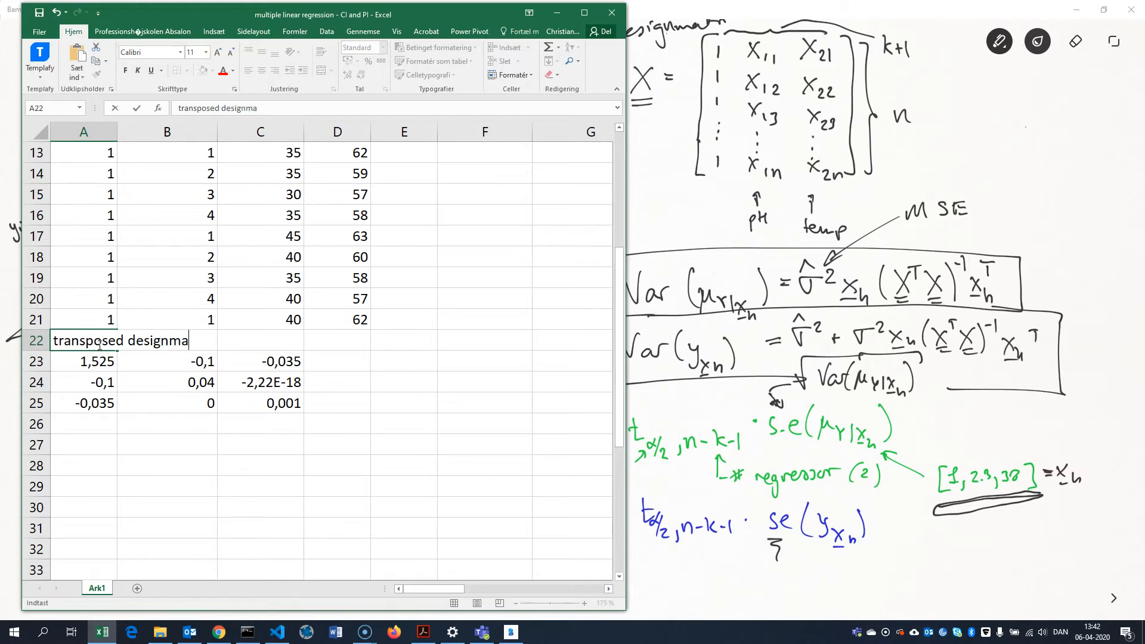
pyautogui.press('BackSpace')
pyautogui.press('BackSpace')
pyautogui.write('matrix multip')
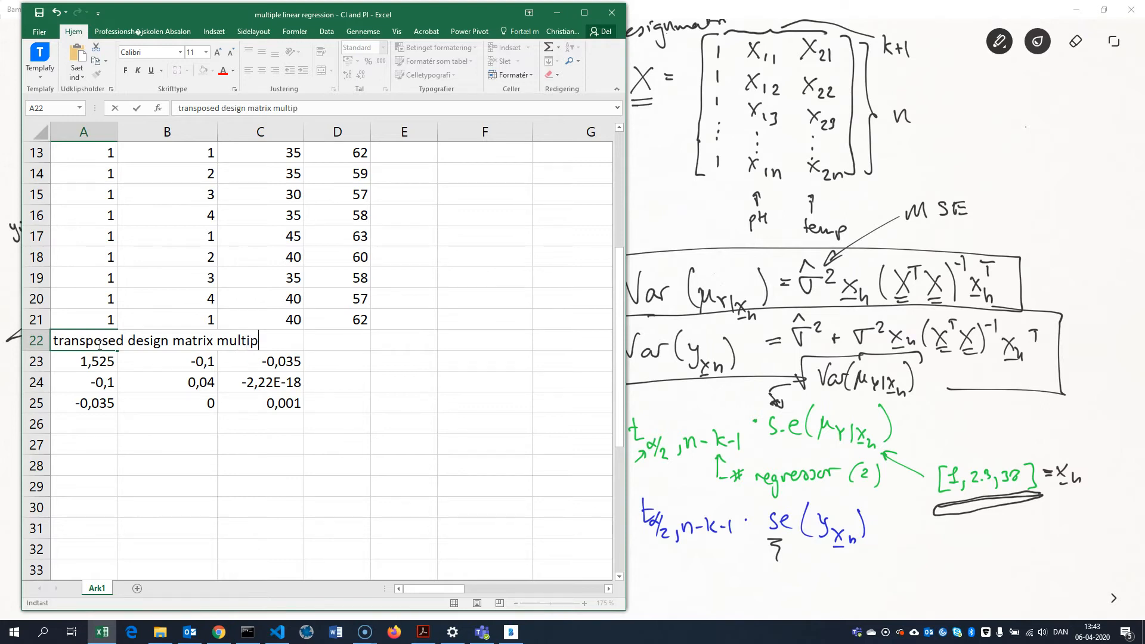
pyautogui.write('lied by ites')
pyautogui.press('BackSpace')
pyautogui.press('BackSpace')
pyautogui.write('se')
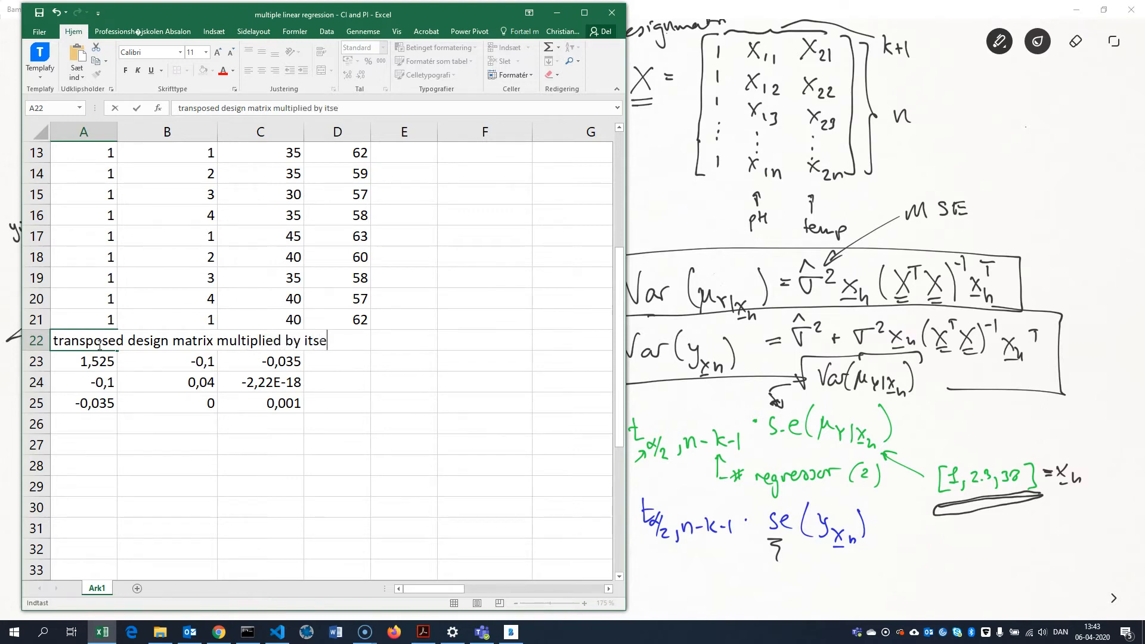
pyautogui.write('lf, then inverted')
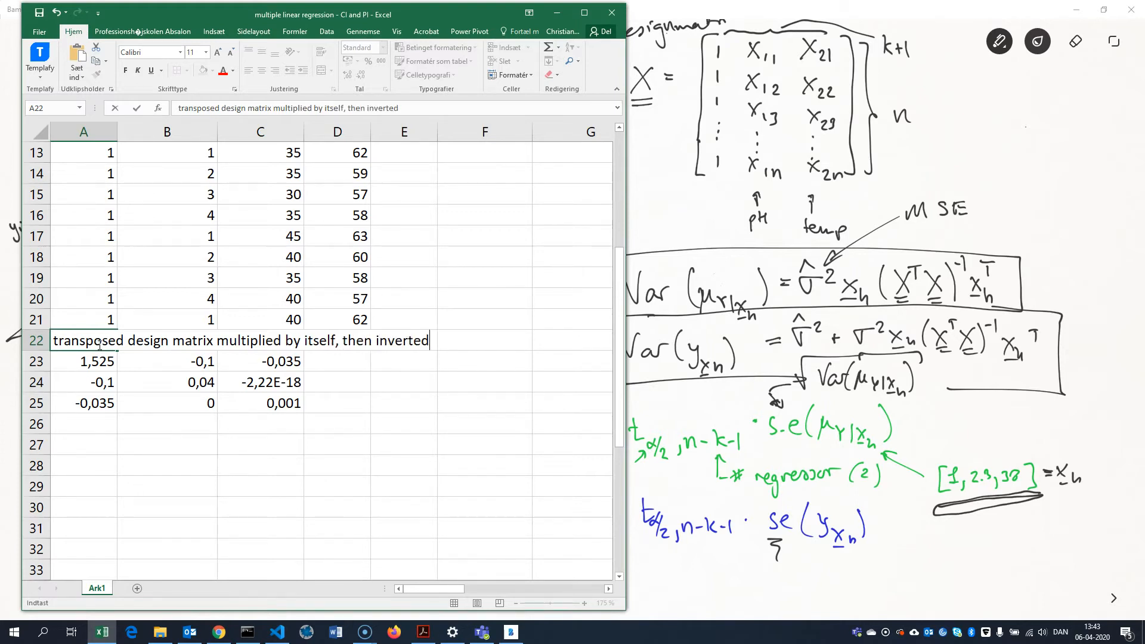
pyautogui.click(114, 441)
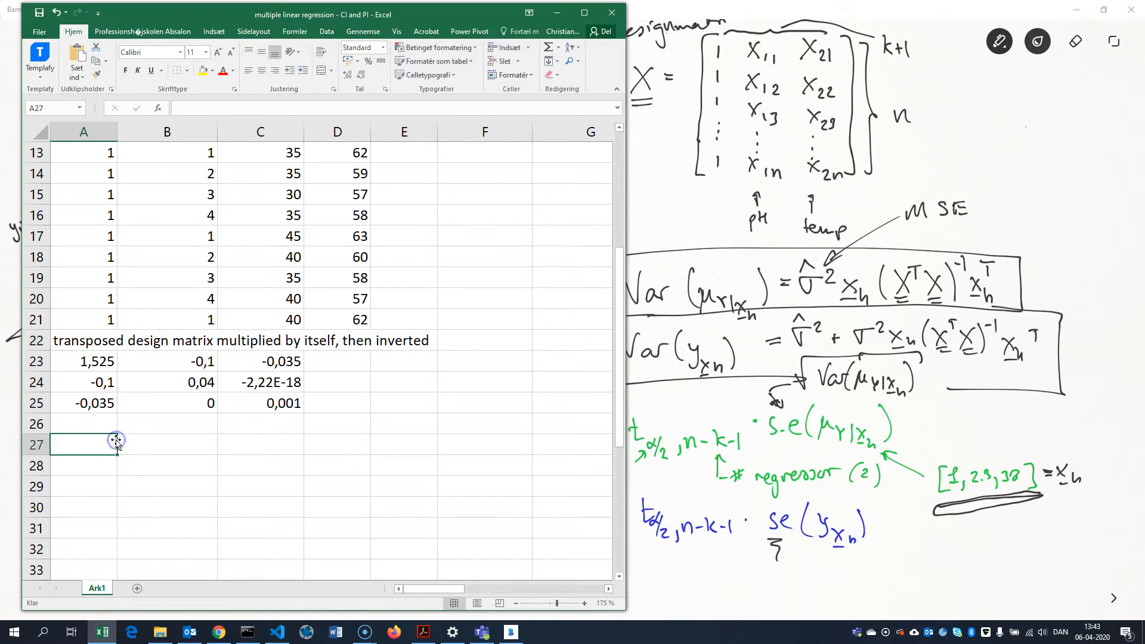
# - Put an outside border around the 3-by-3 matrix in A23:C25
pyautogui.moveTo(77, 359); pyautogui.dragTo(256, 396)
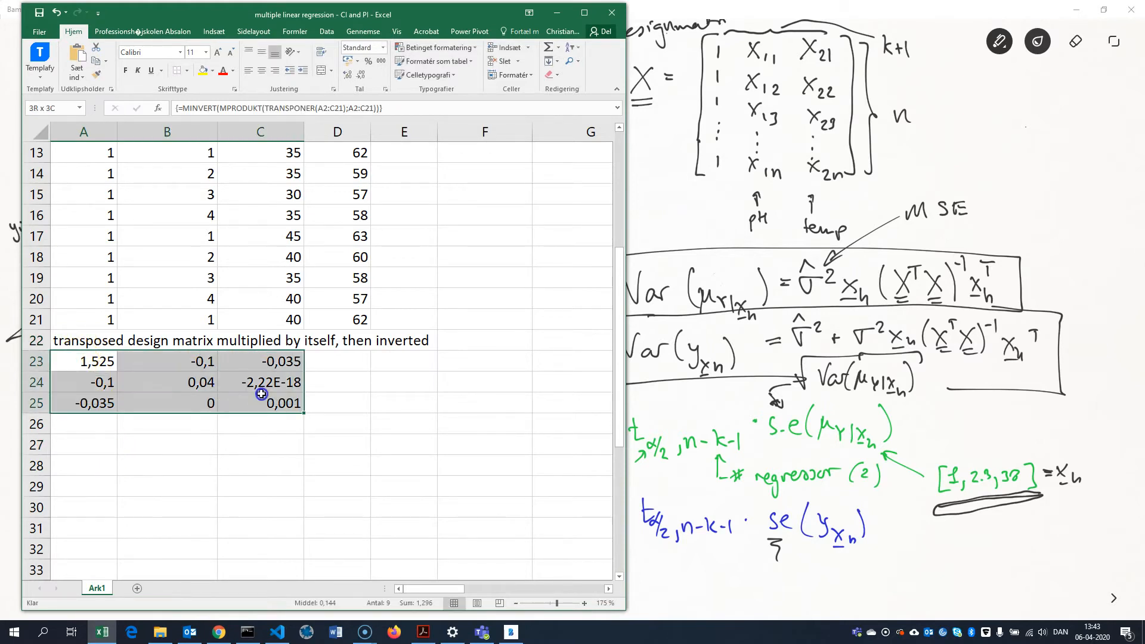
pyautogui.click(186, 70)
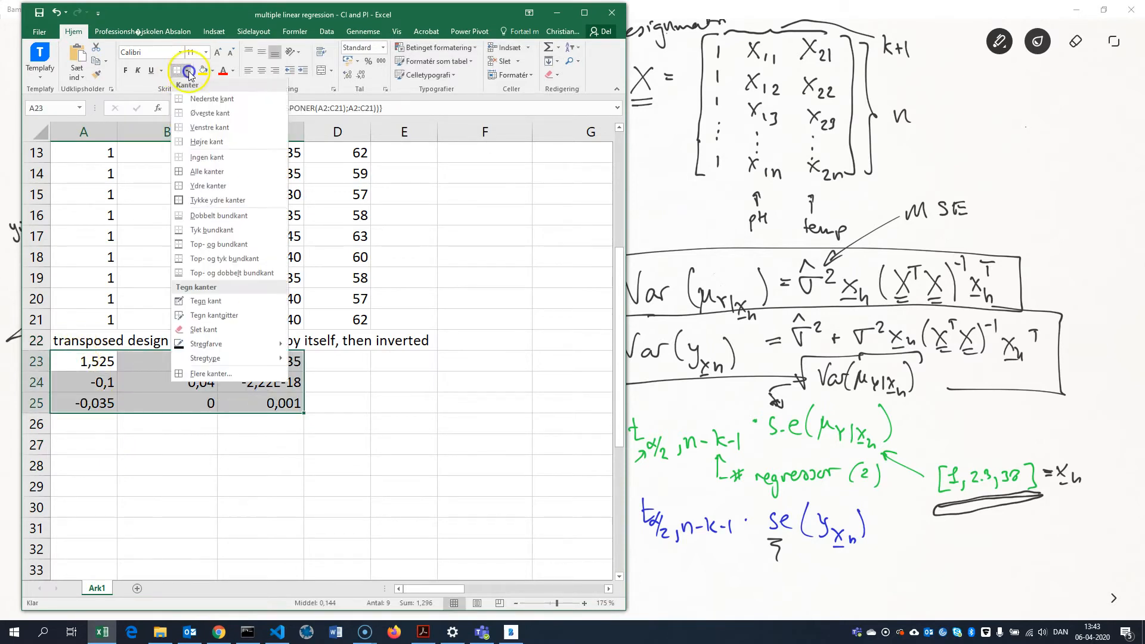
pyautogui.click(208, 186)
pyautogui.click(268, 482)
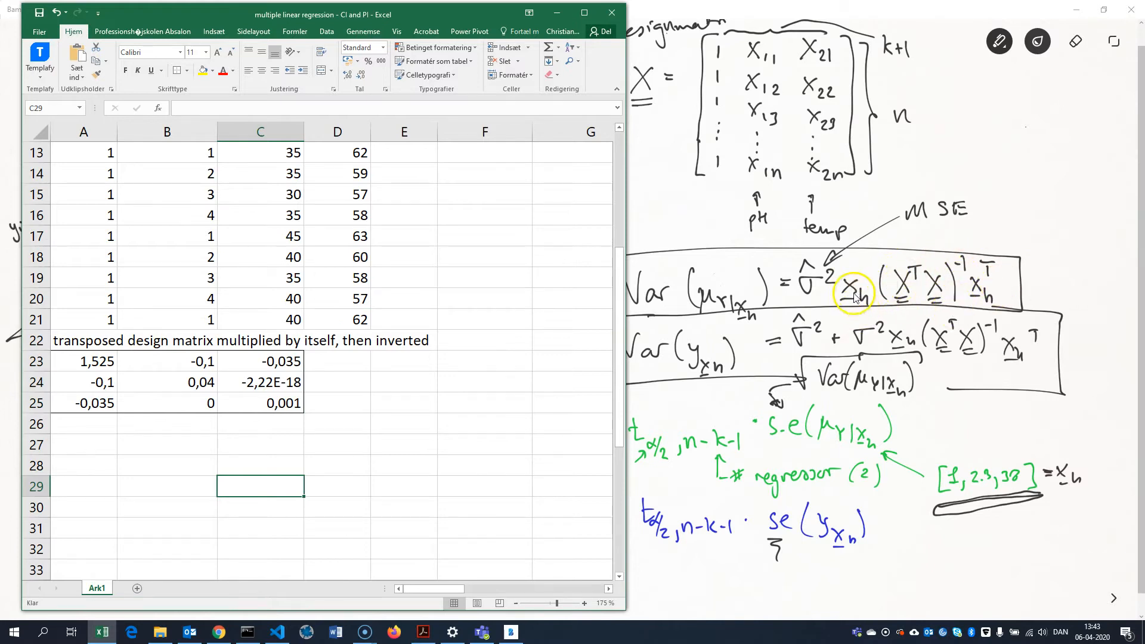
# - Label cell A27 "xh" and enter the vector 1, 2,3 and 38 across A28 to C28
pyautogui.click(78, 444)
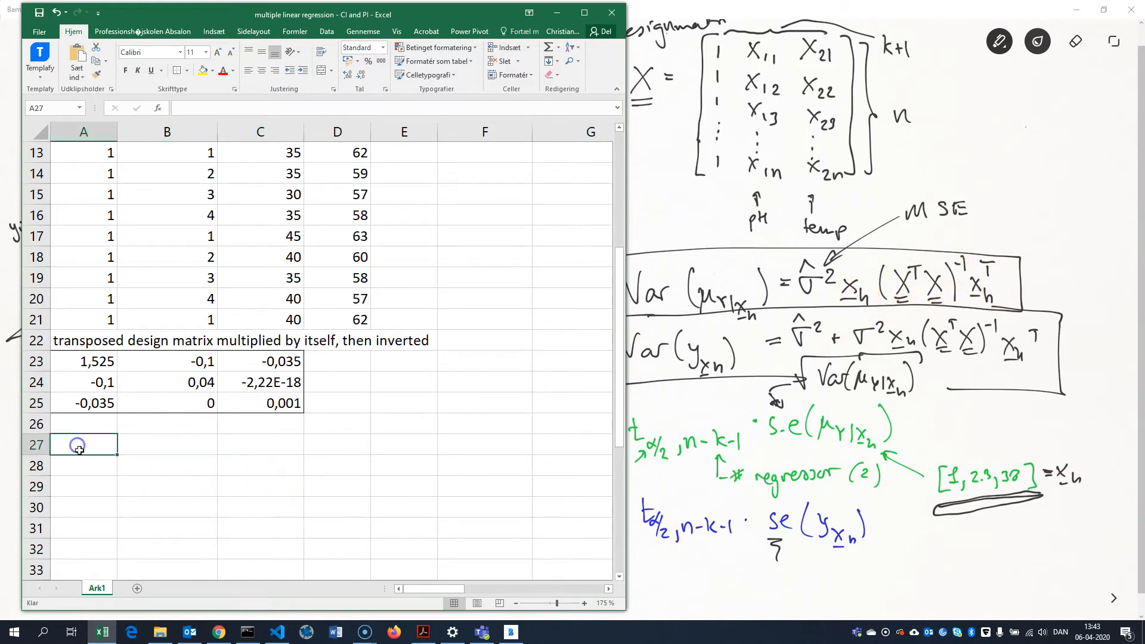
pyautogui.write('xh')
pyautogui.press('Return')
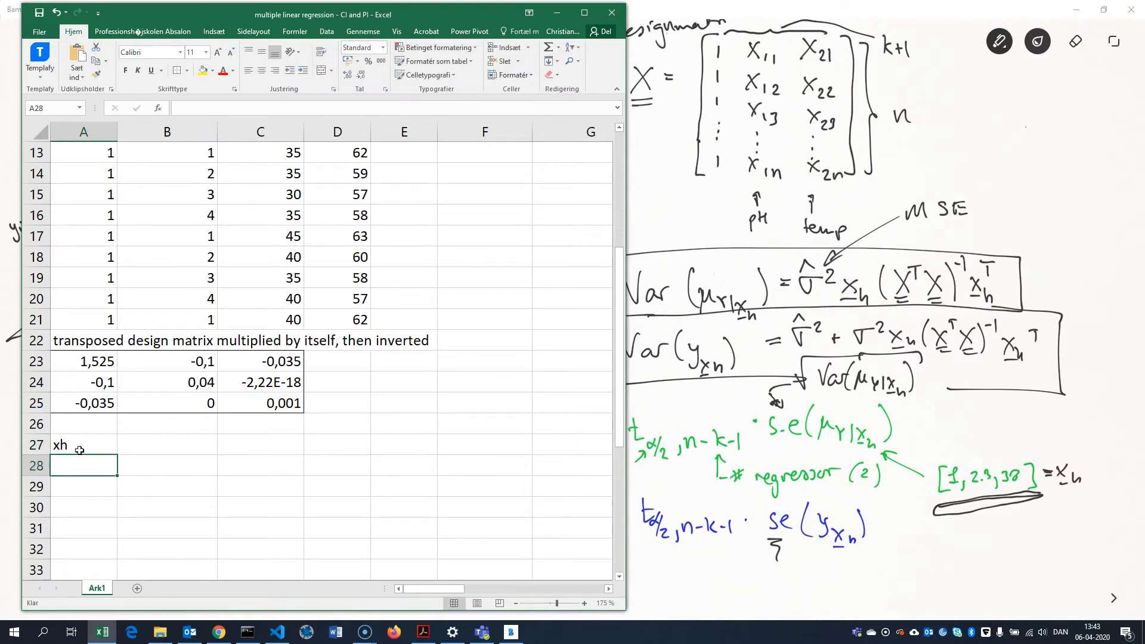
pyautogui.write('1')
pyautogui.press('Tab')
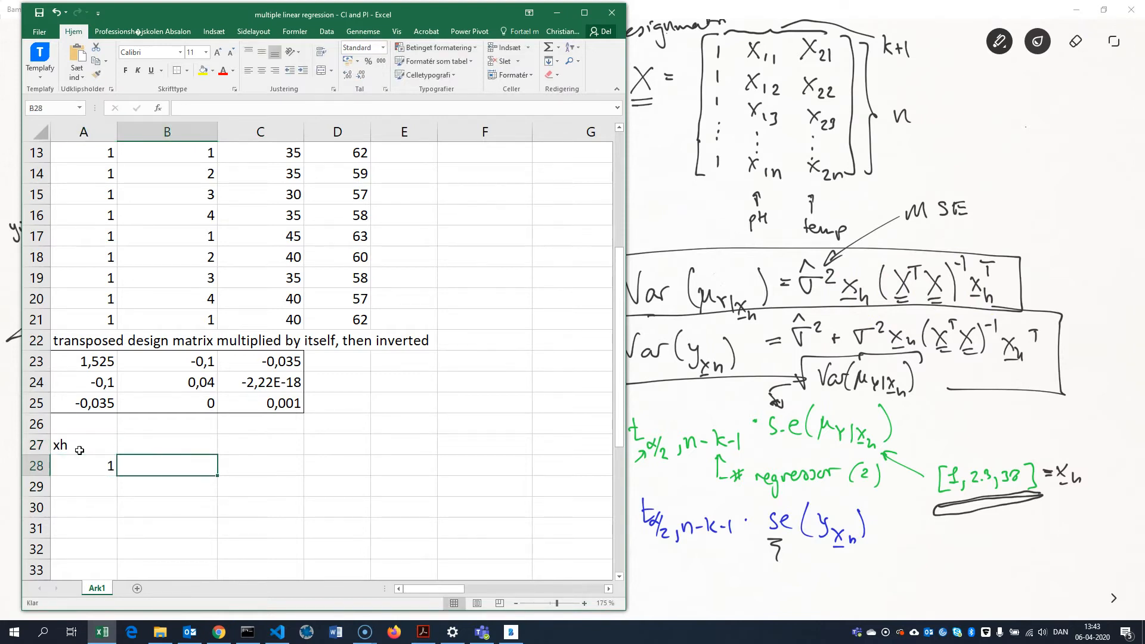
pyautogui.write('2,3')
pyautogui.press('Tab')
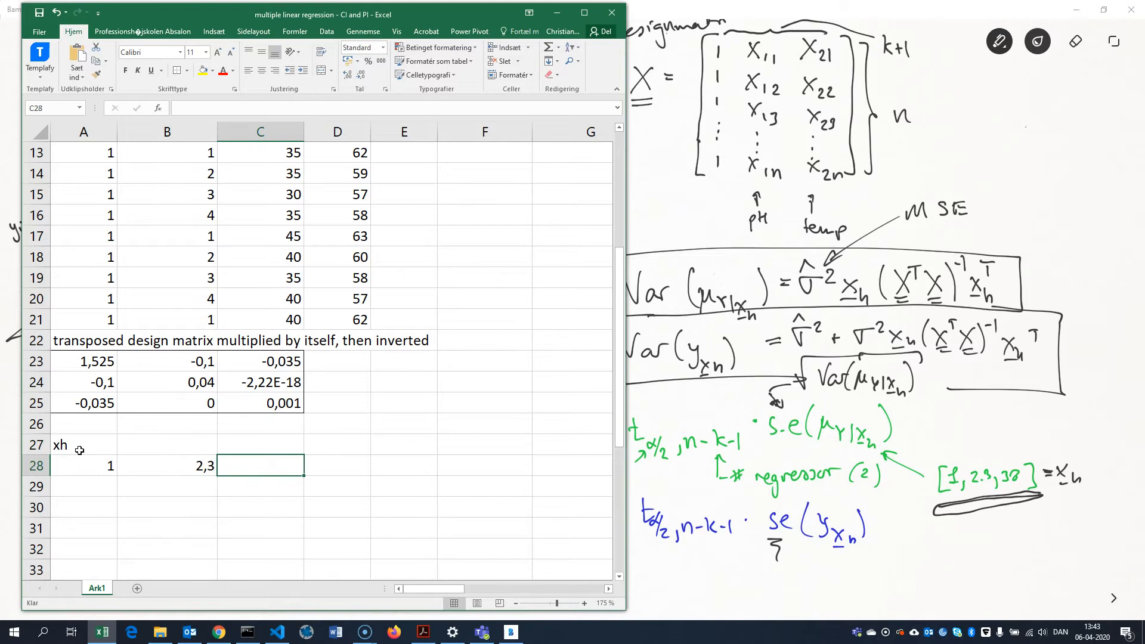
pyautogui.write('38')
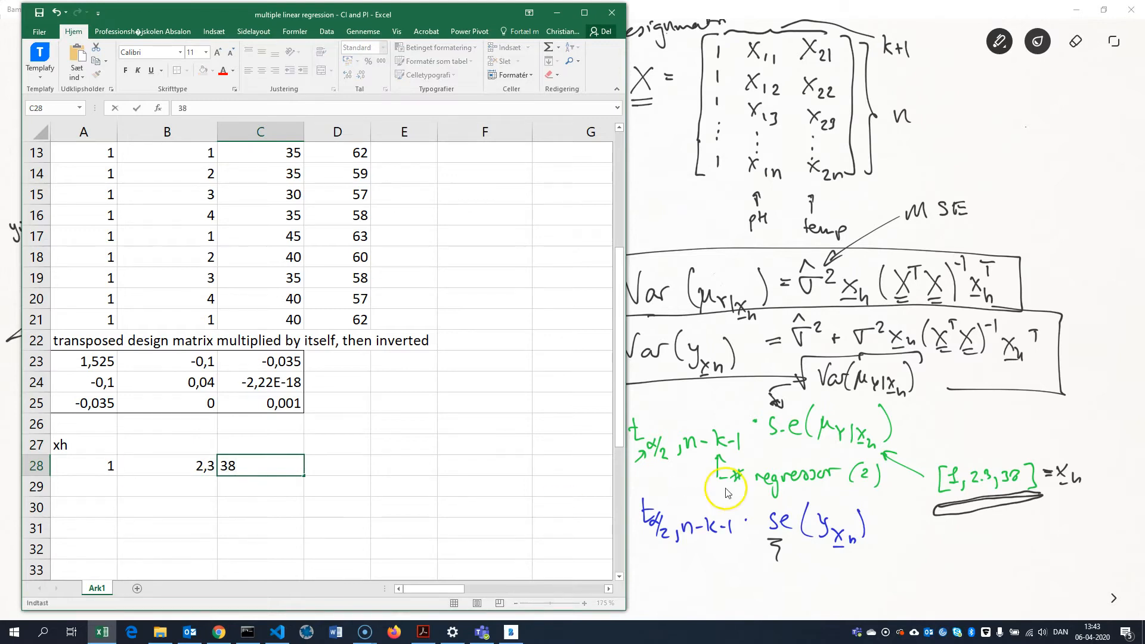
pyautogui.click(397, 465)
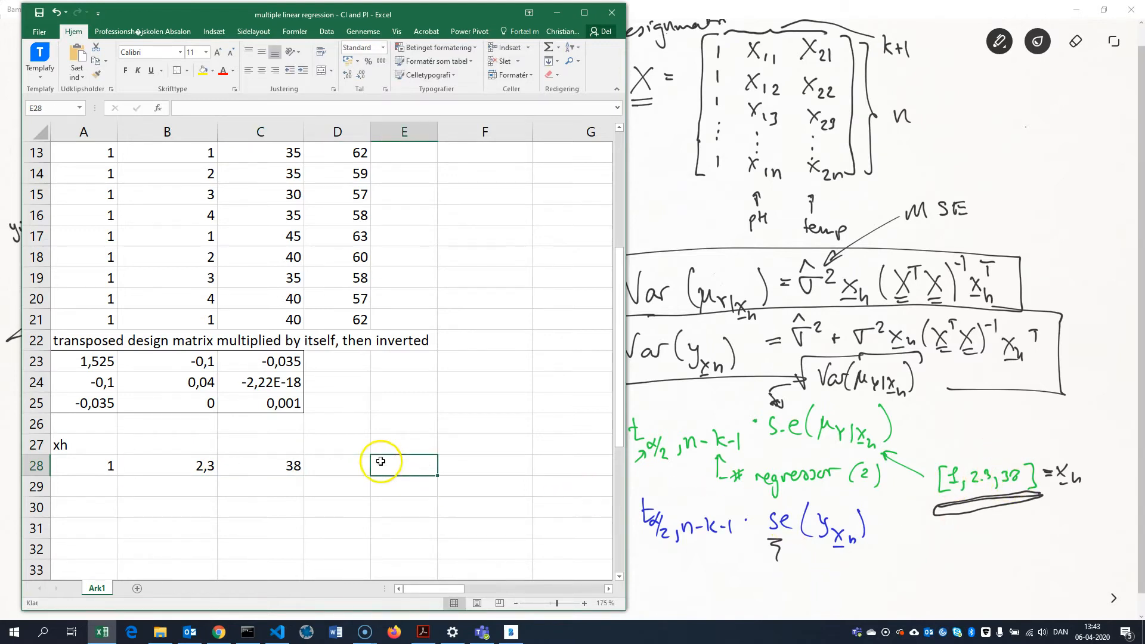
# - Add a border to the xh vector in A28:C28
pyautogui.moveTo(99, 464); pyautogui.dragTo(263, 464)
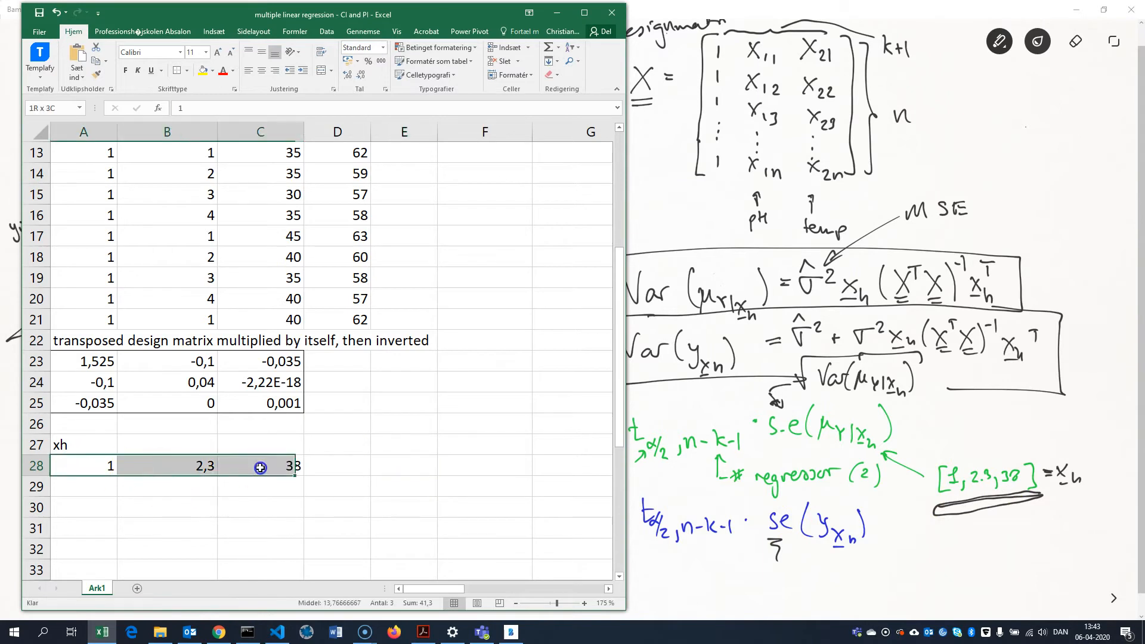
pyautogui.click(187, 71)
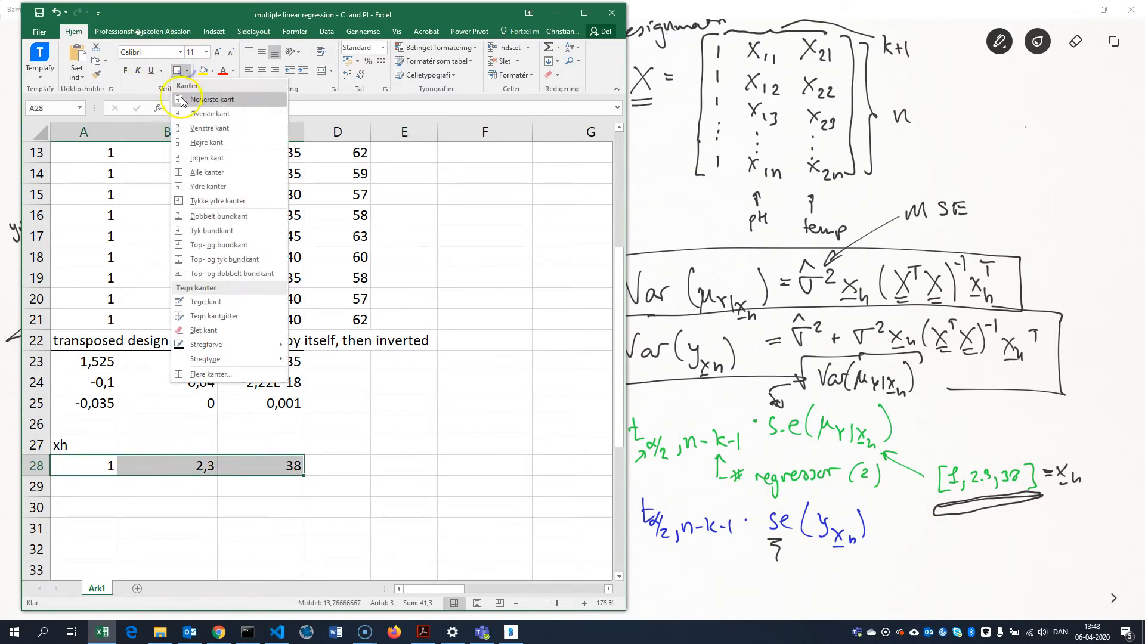
pyautogui.click(203, 173)
pyautogui.click(412, 463)
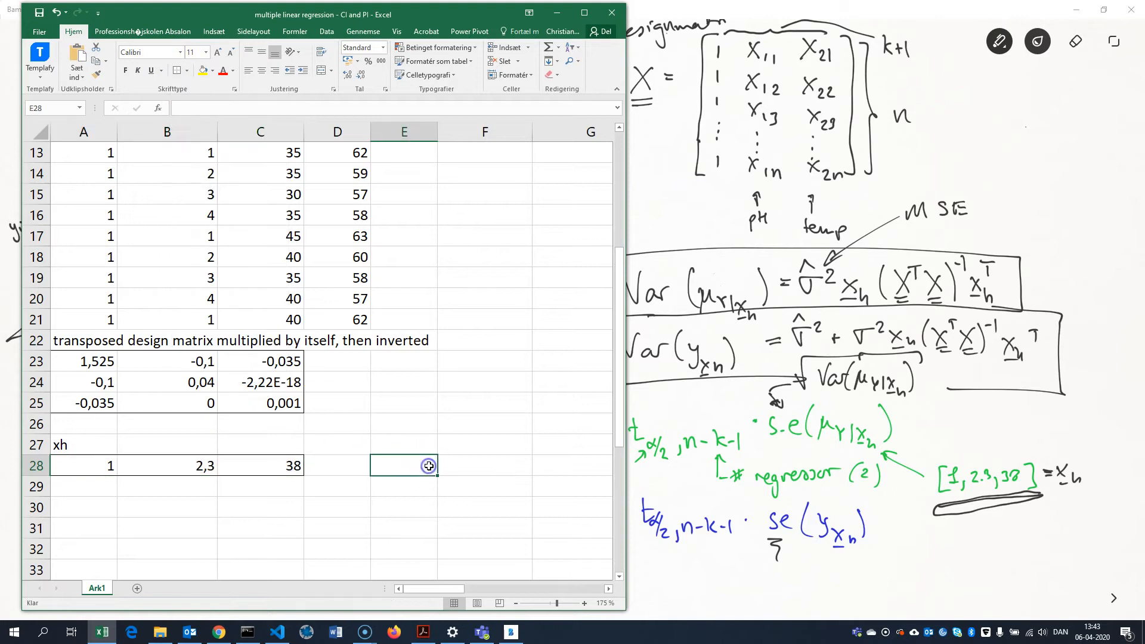
# - Enter the heading "CI for mean response" in E23 and the label "variance of mean response" in E25
pyautogui.click(394, 365)
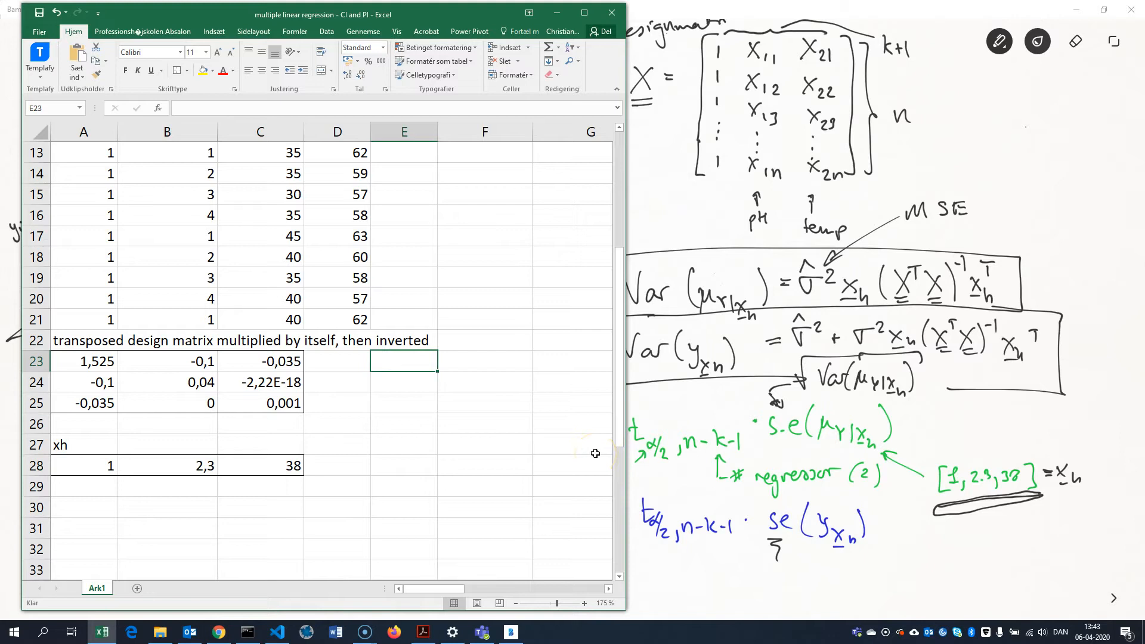
pyautogui.write('CI for mean')
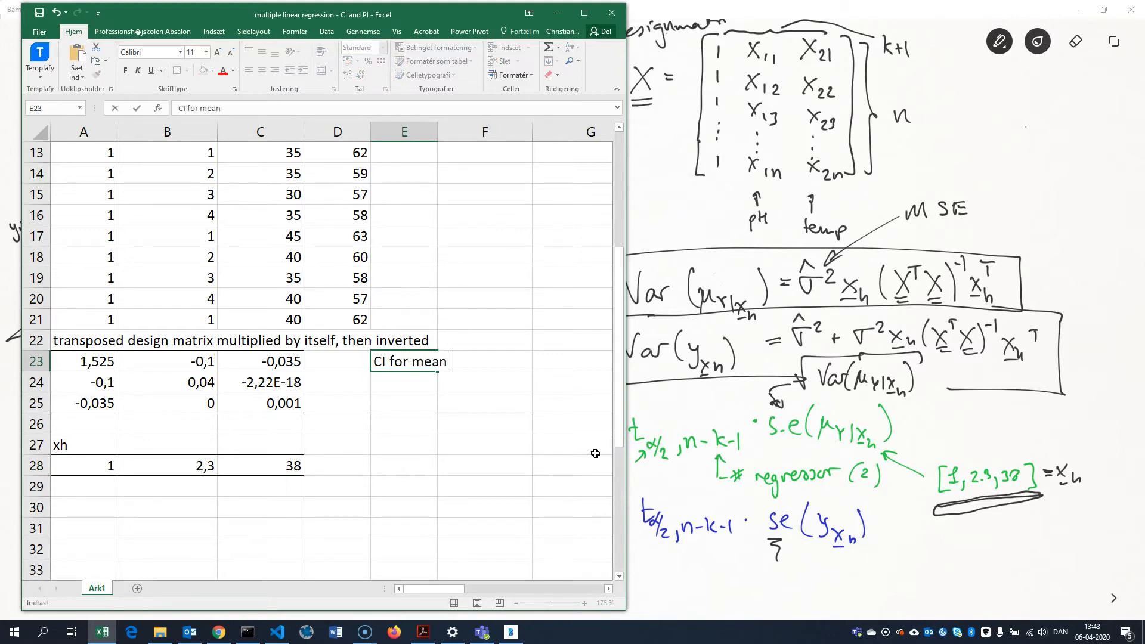
pyautogui.write(' response')
pyautogui.press('Return')
pyautogui.press('Return')
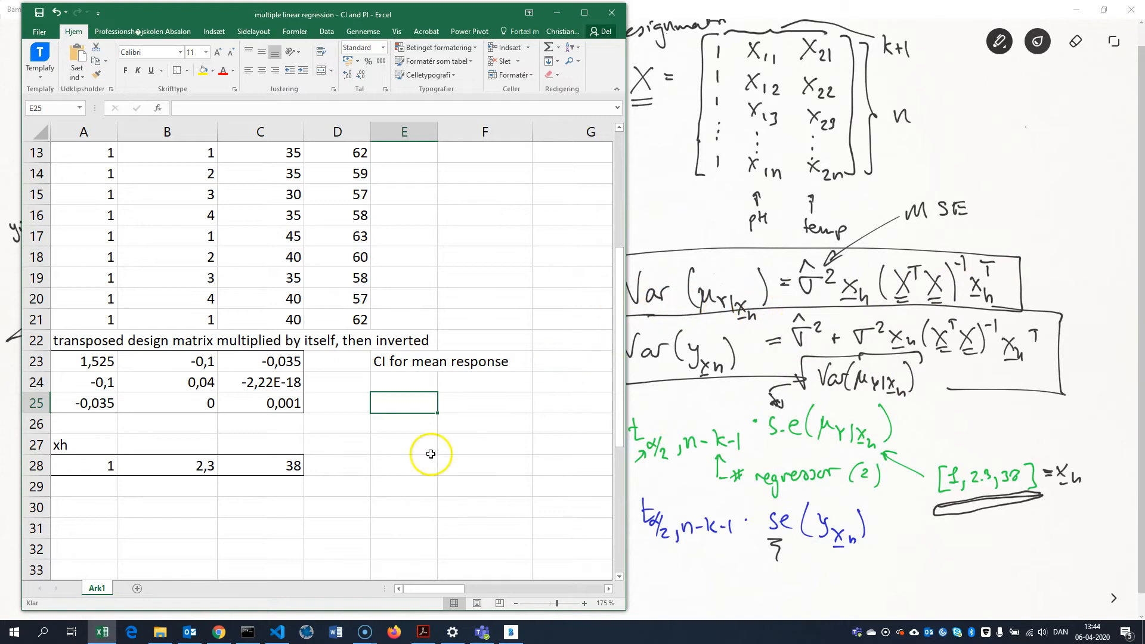
pyautogui.write('variance of mean respon')
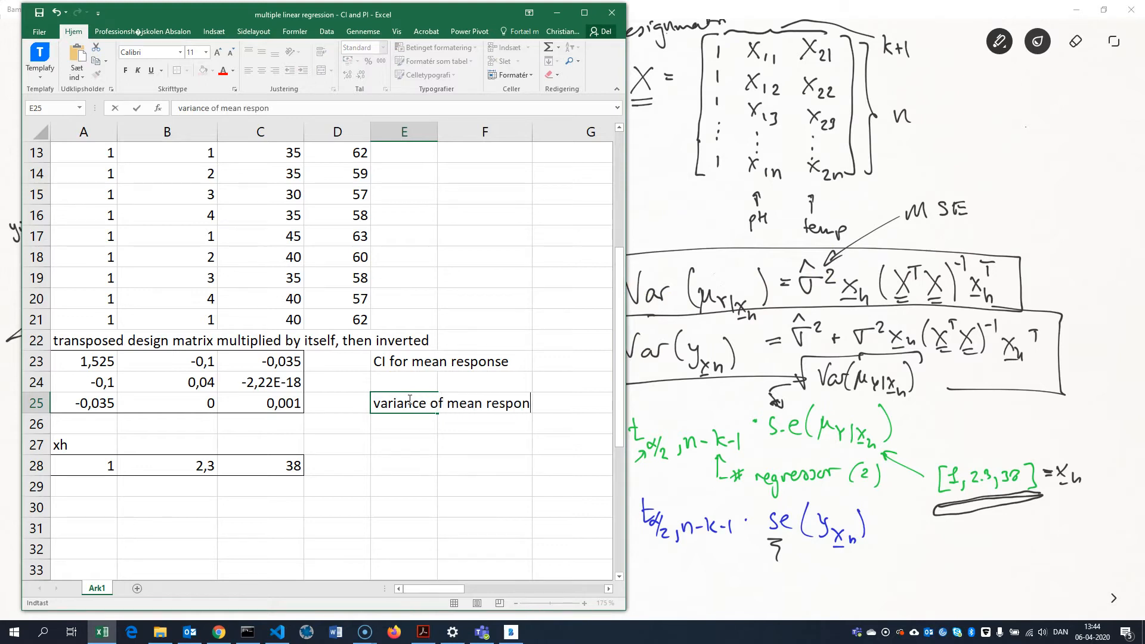
pyautogui.write('se')
pyautogui.press('Return')
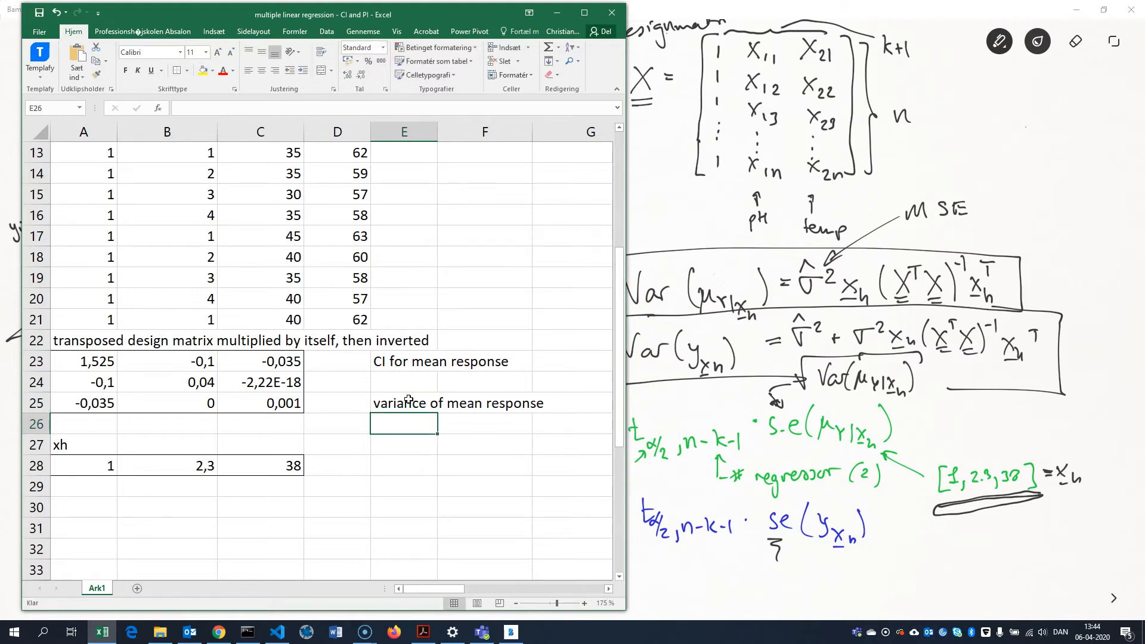
pyautogui.write('=')
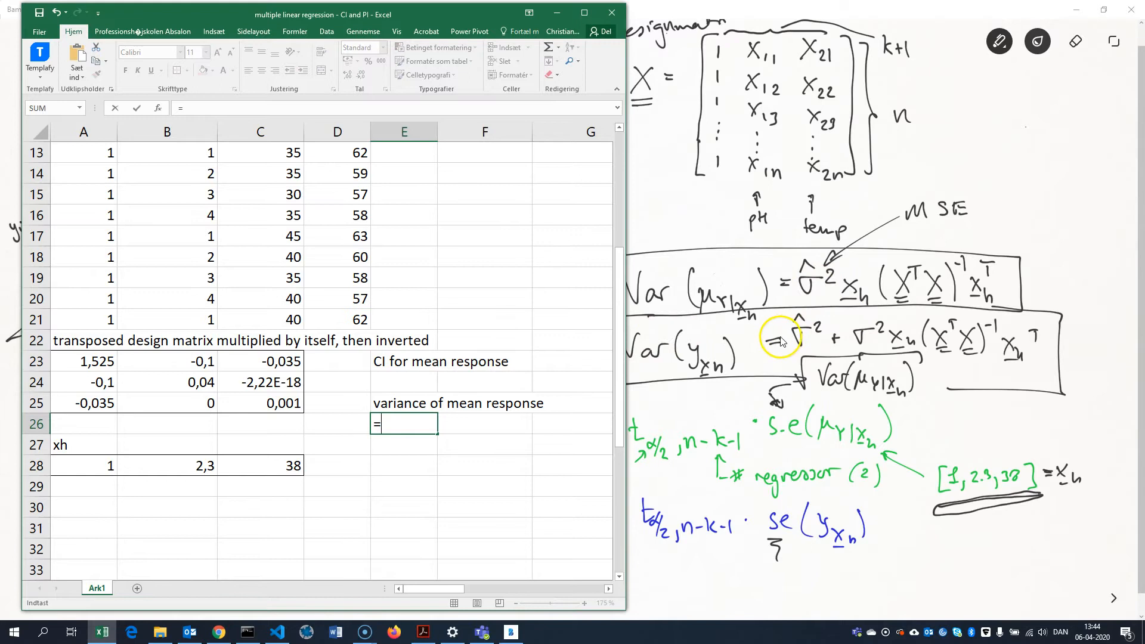
pyautogui.click(412, 444)
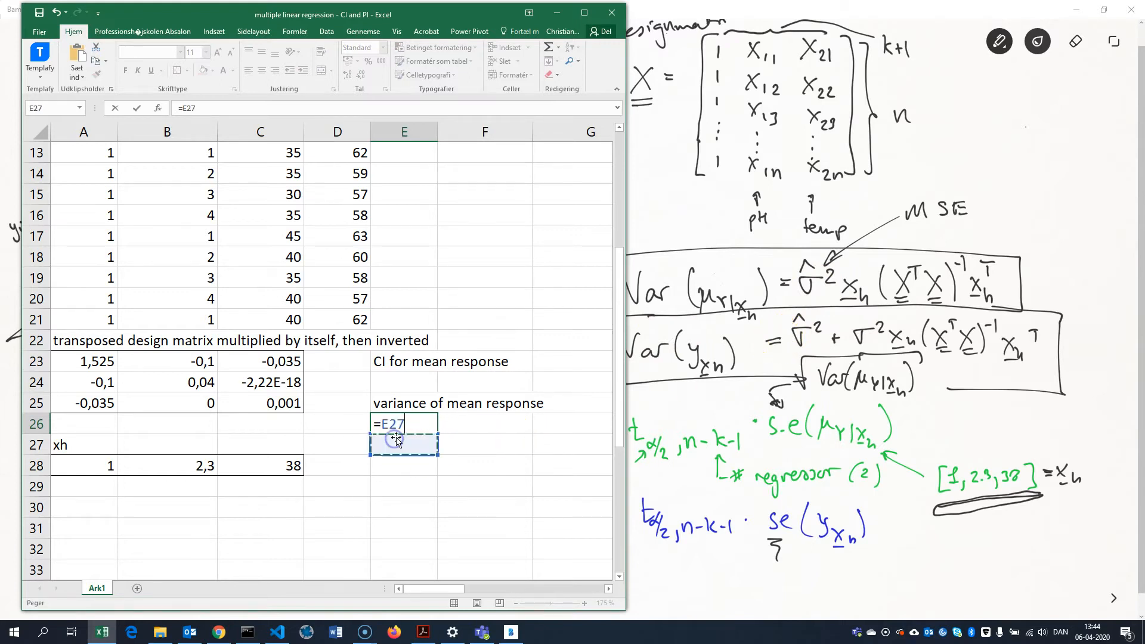
pyautogui.press('Escape')
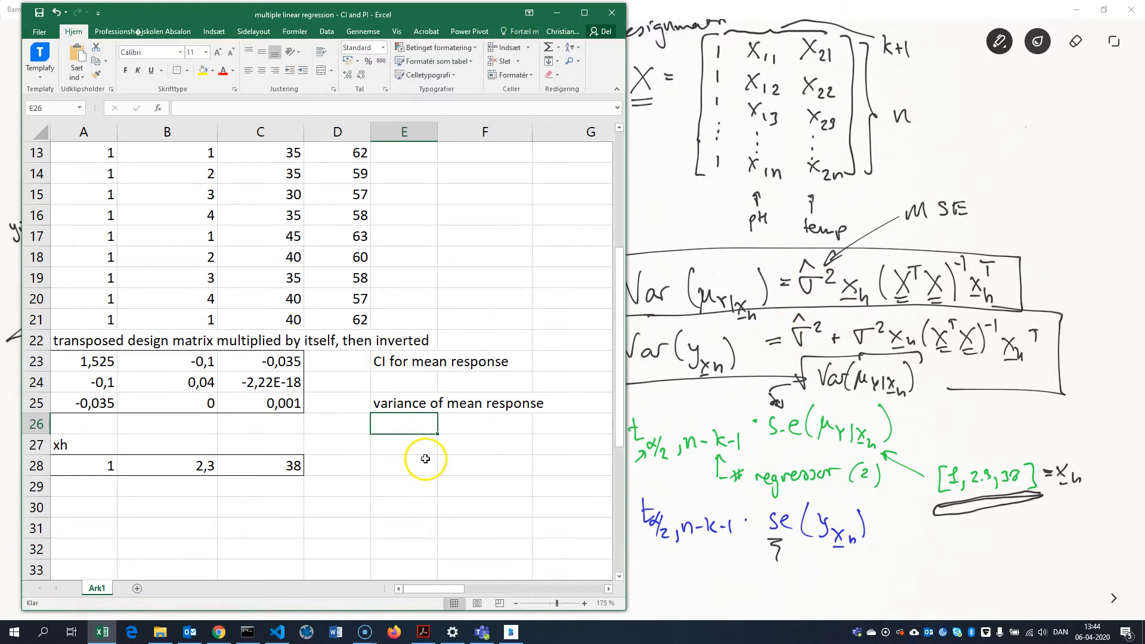
# - Widen the spreadsheet window and locate the residual mean square in cell I14 of the ANOVA table
pyautogui.moveTo(618, 416); pyautogui.dragTo(618, 301)
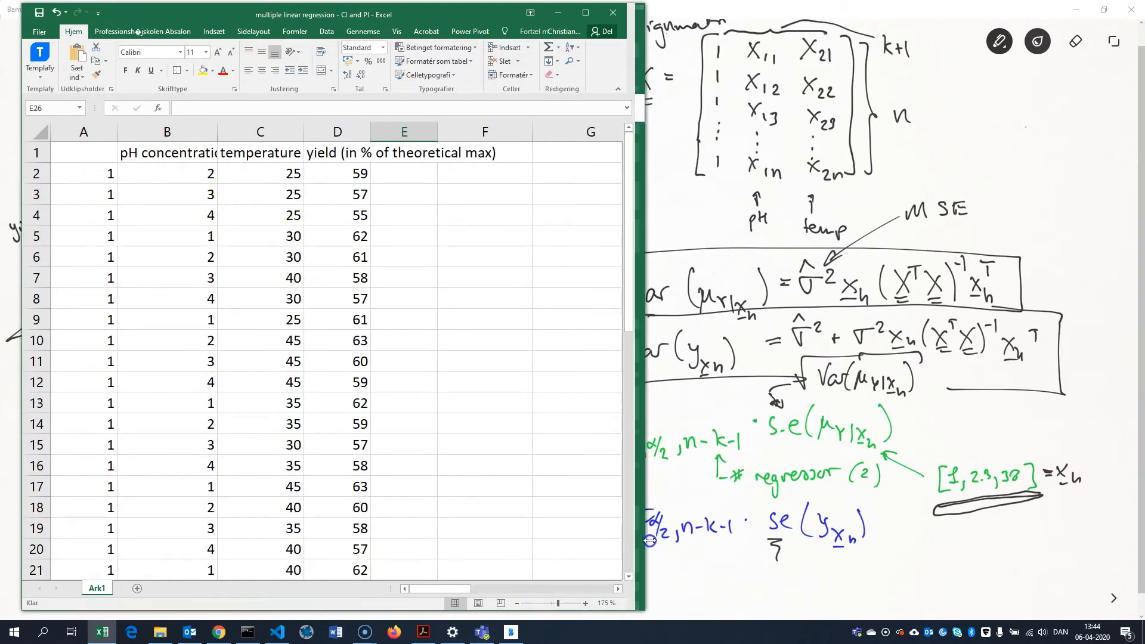
pyautogui.moveTo(625, 541); pyautogui.dragTo(668, 541)
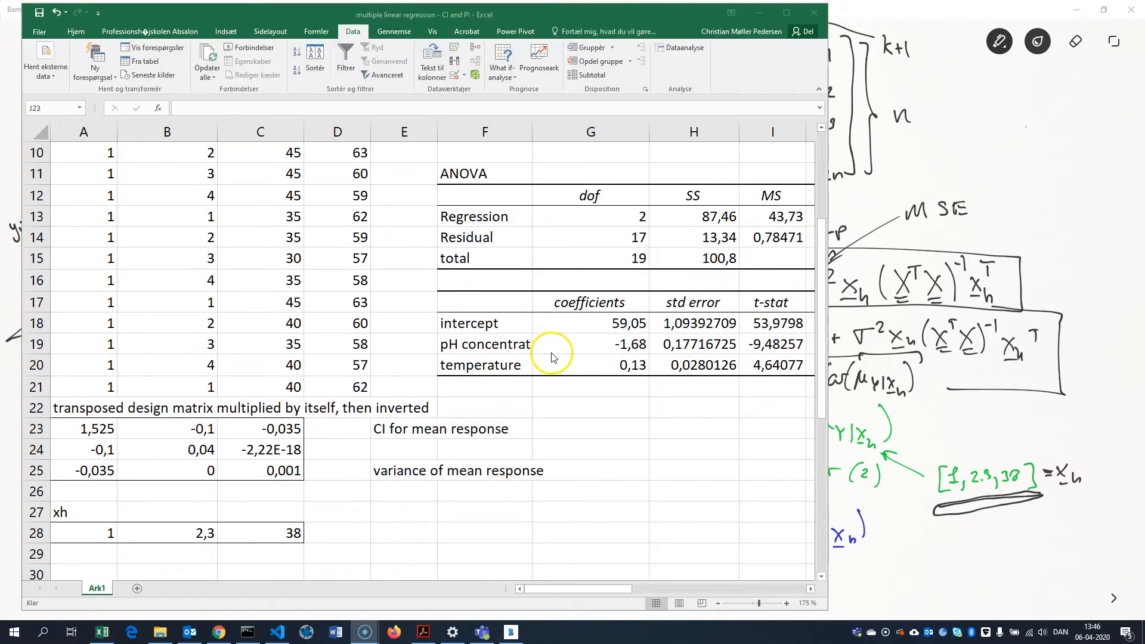
pyautogui.scroll(3, 553, 365)
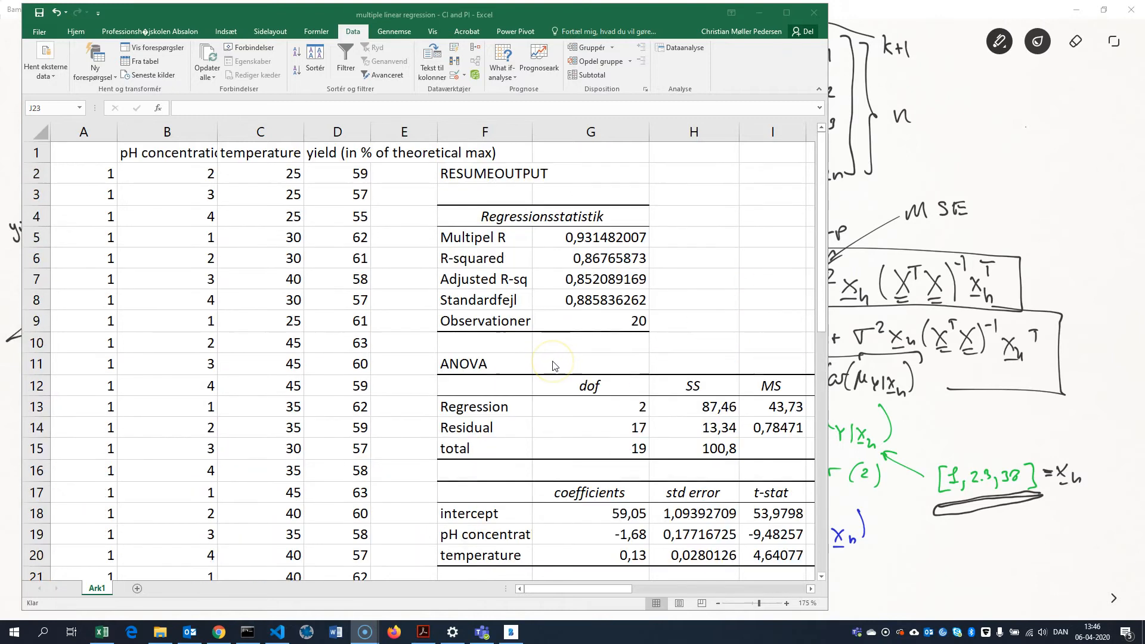
pyautogui.scroll(-2, 504, 302)
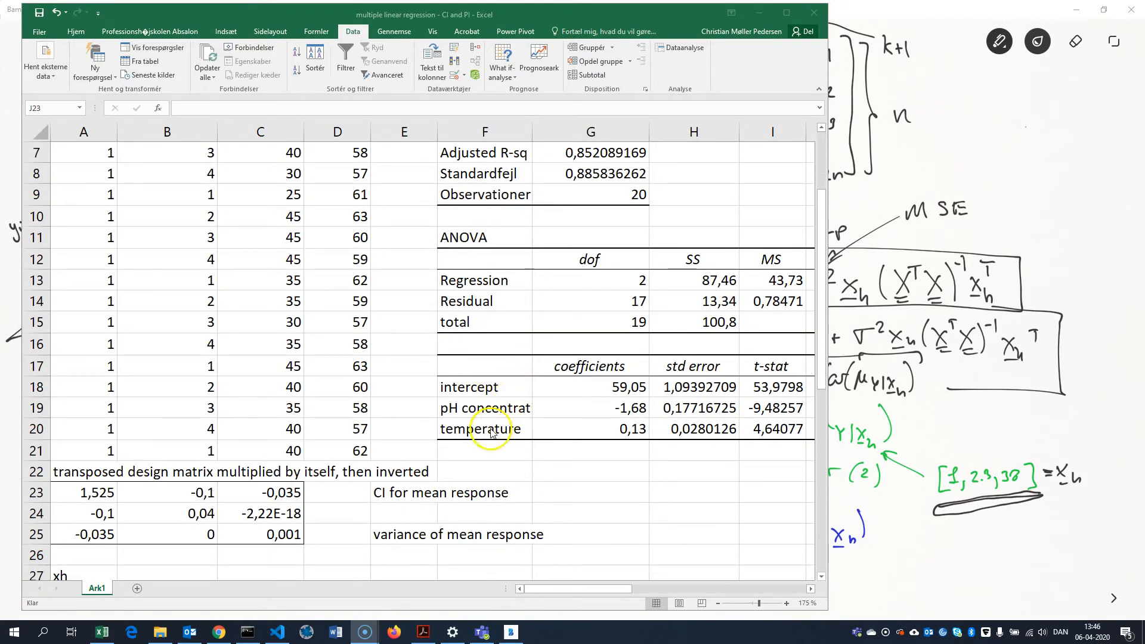
pyautogui.click(774, 297)
pyautogui.click(776, 298)
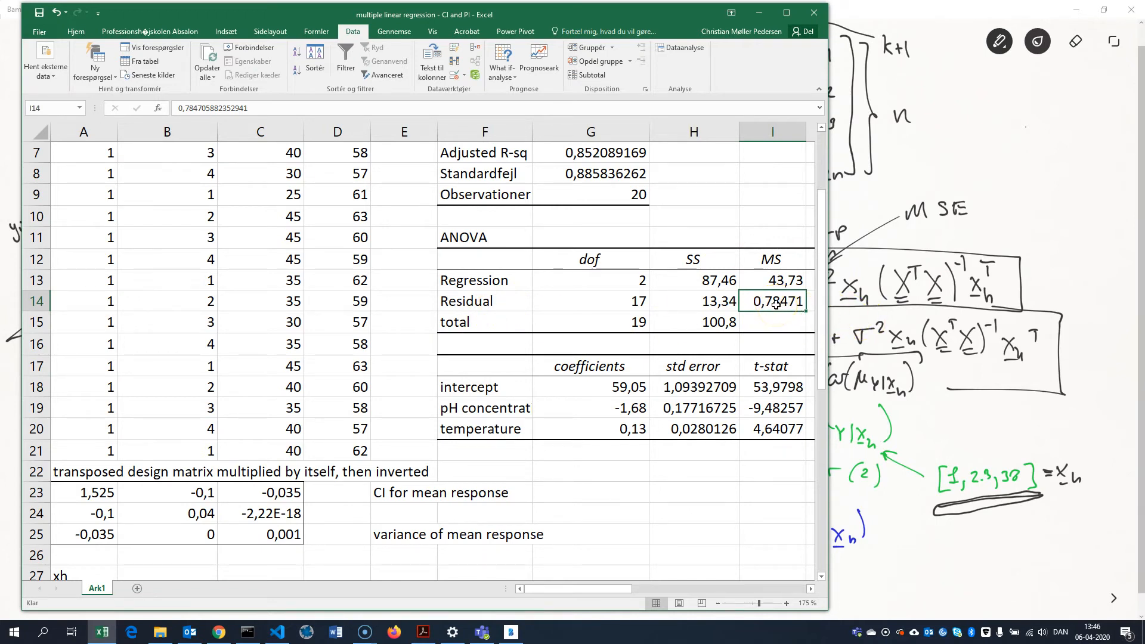
# - In E26, build the variance formula =I14*mprodukt(A28:C28;A23:C25) from the residual mean square, the xh vector and the inverted matrix
pyautogui.scroll(-1, 409, 498)
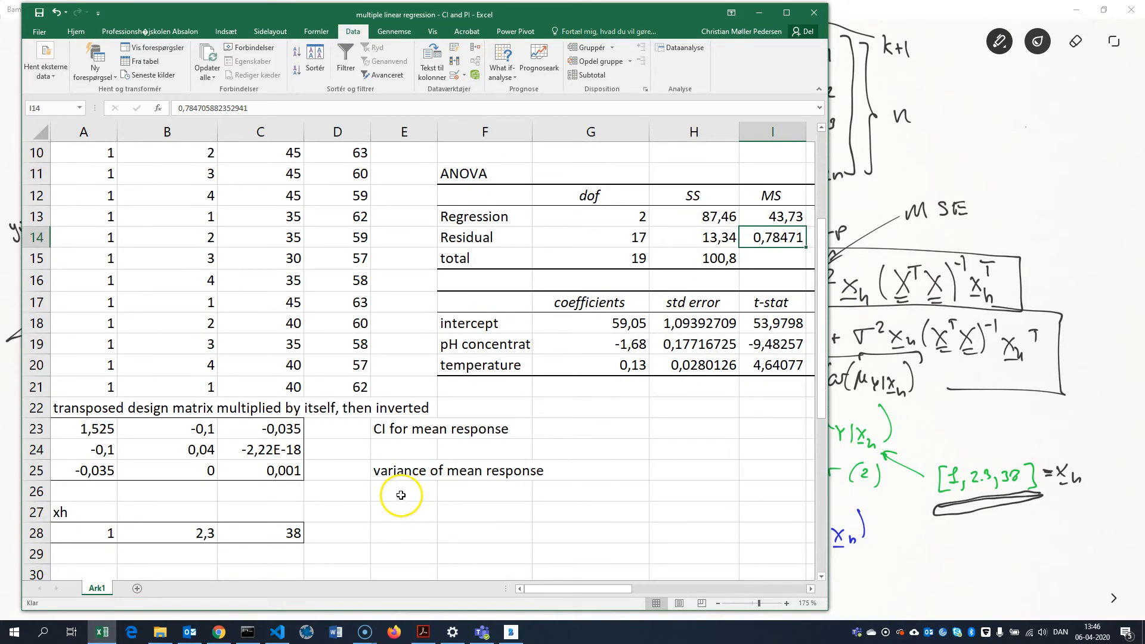
pyautogui.click(400, 495)
pyautogui.write('=')
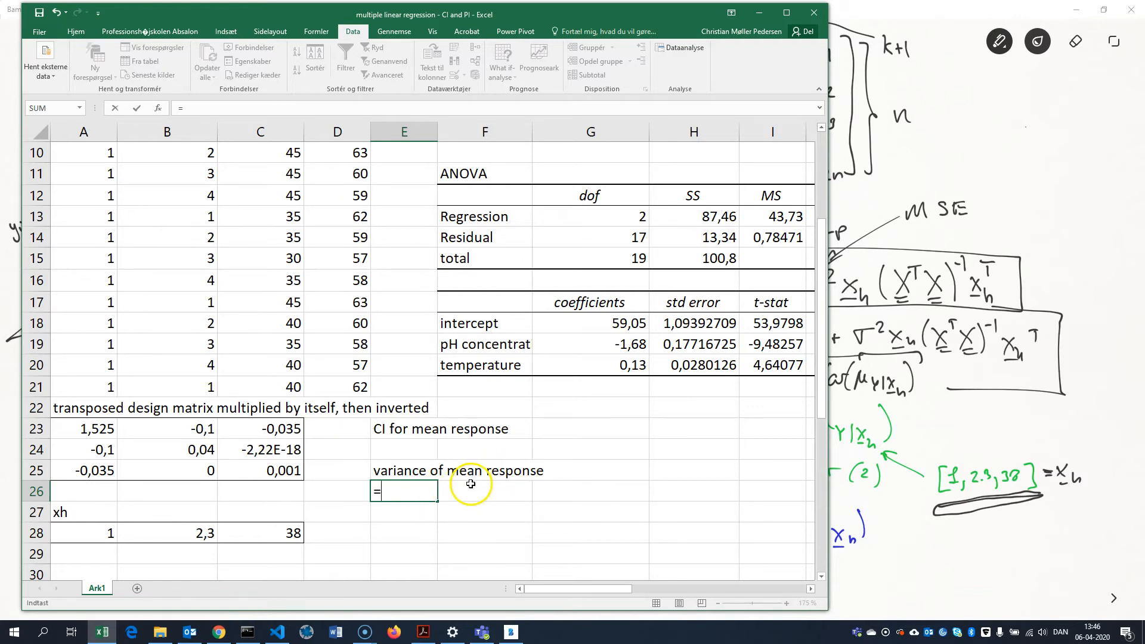
pyautogui.click(782, 238)
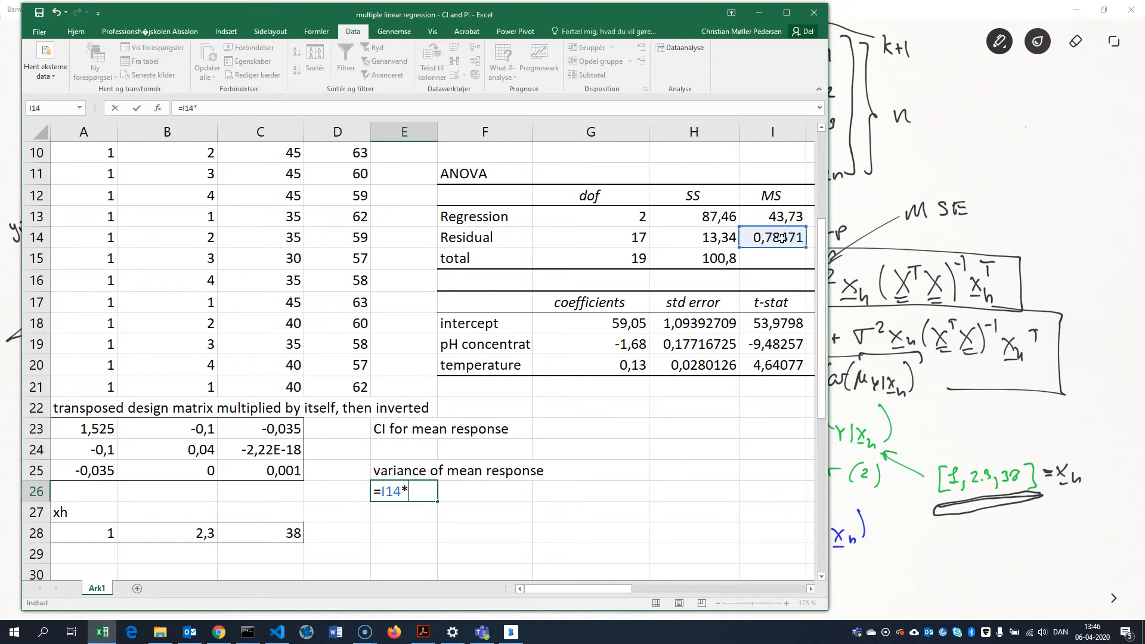
pyautogui.write('*')
pyautogui.moveTo(648, 15); pyautogui.dragTo(615, 22)
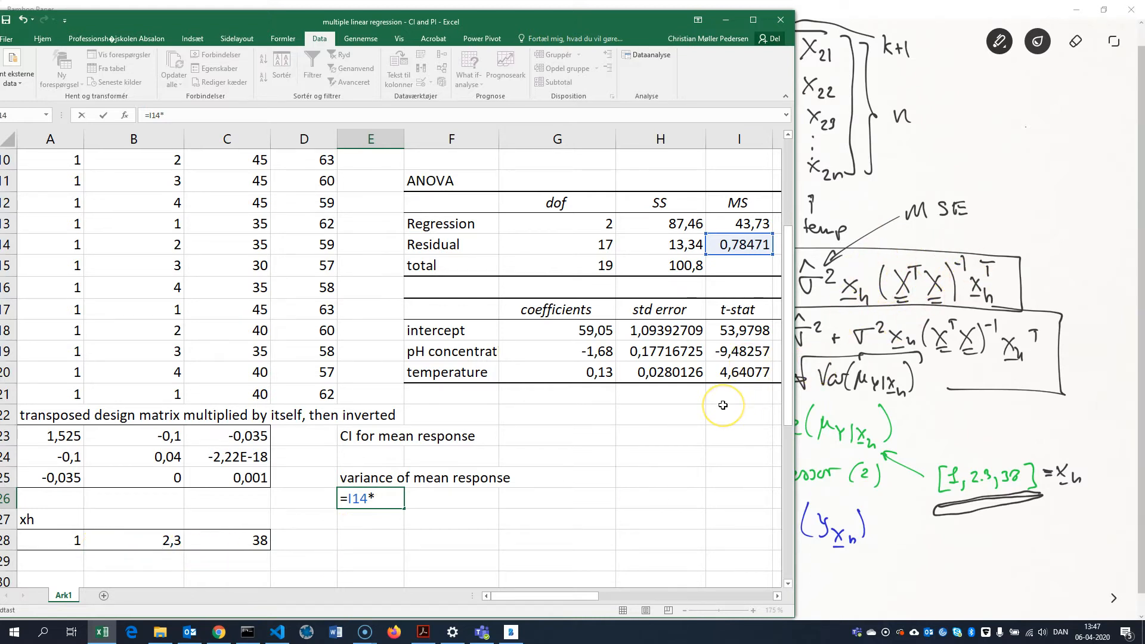
pyautogui.write('mprodukt')
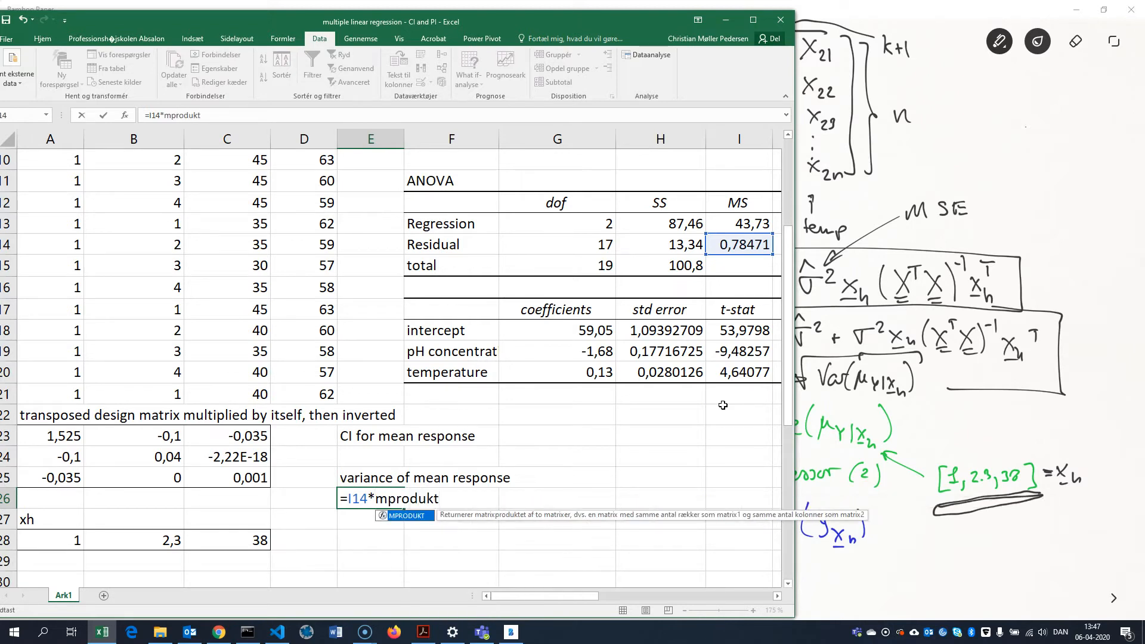
pyautogui.write('(')
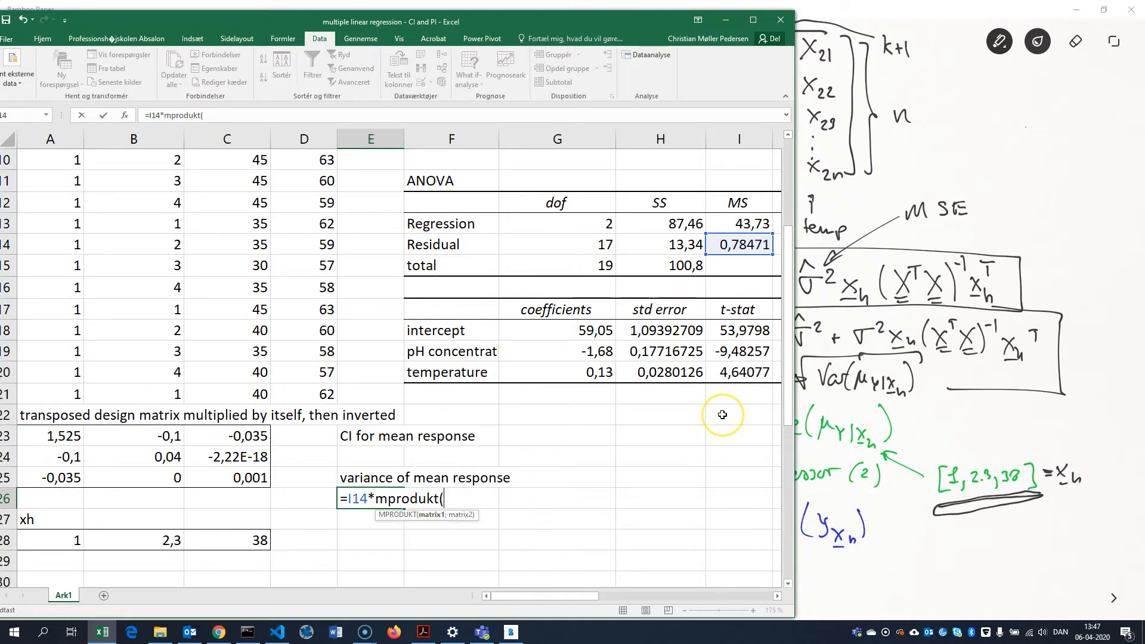
pyautogui.moveTo(72, 541); pyautogui.dragTo(225, 546)
pyautogui.write(';')
pyautogui.moveTo(60, 437); pyautogui.dragTo(242, 475)
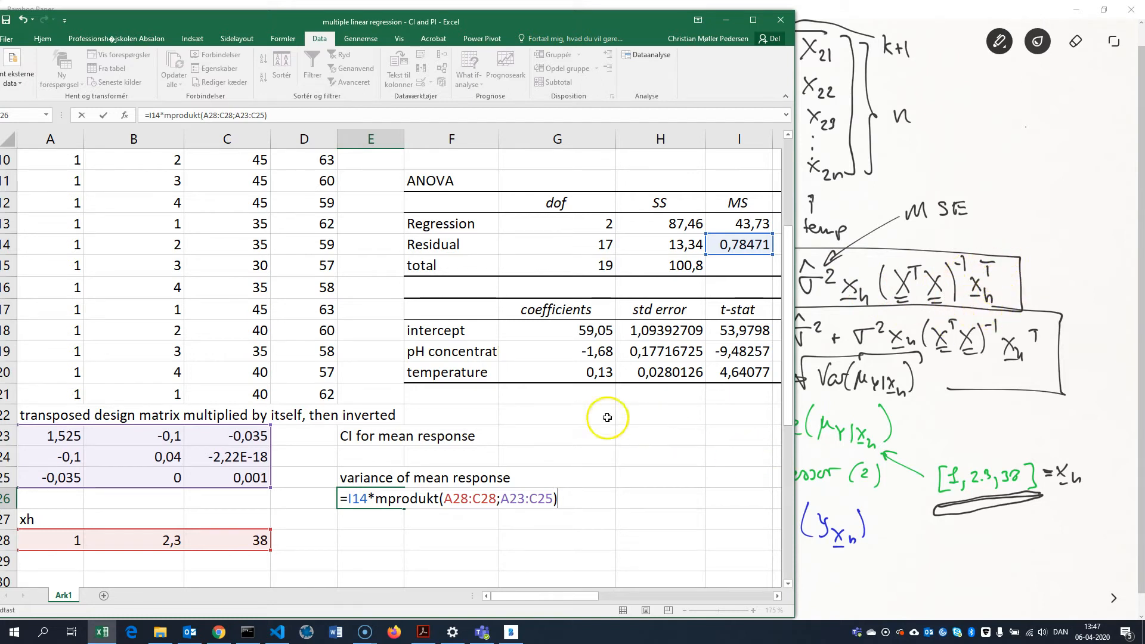
# - Nest the E26 product in an outer mprodukt with transponer(A28:C28) as second matrix, and enter it as an array formula
pyautogui.click(164, 115)
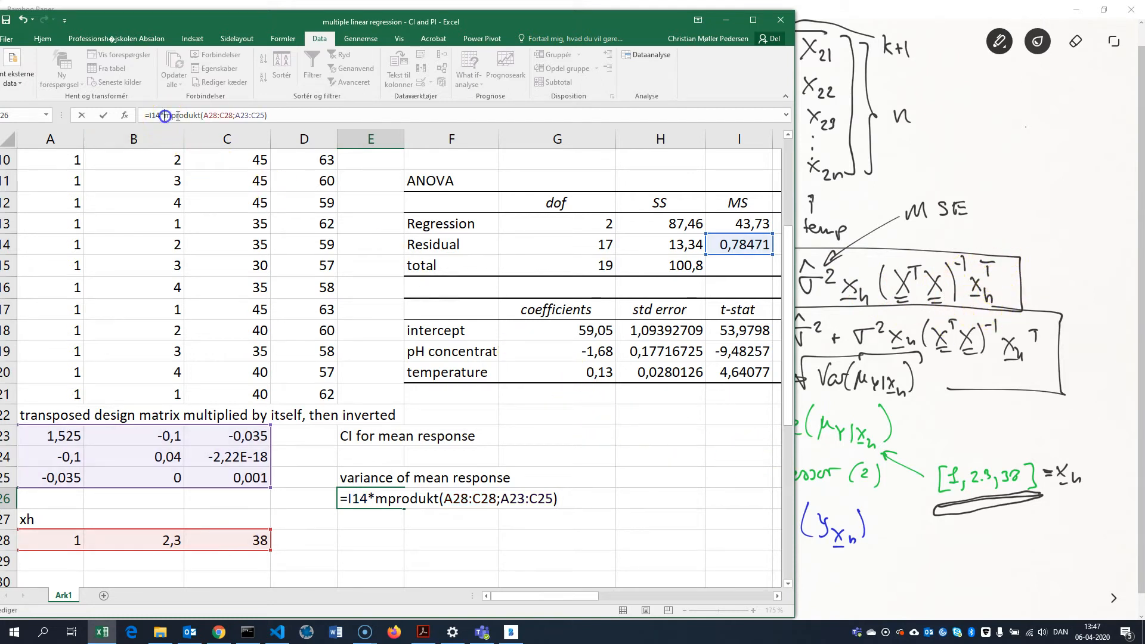
pyautogui.write('mprodu')
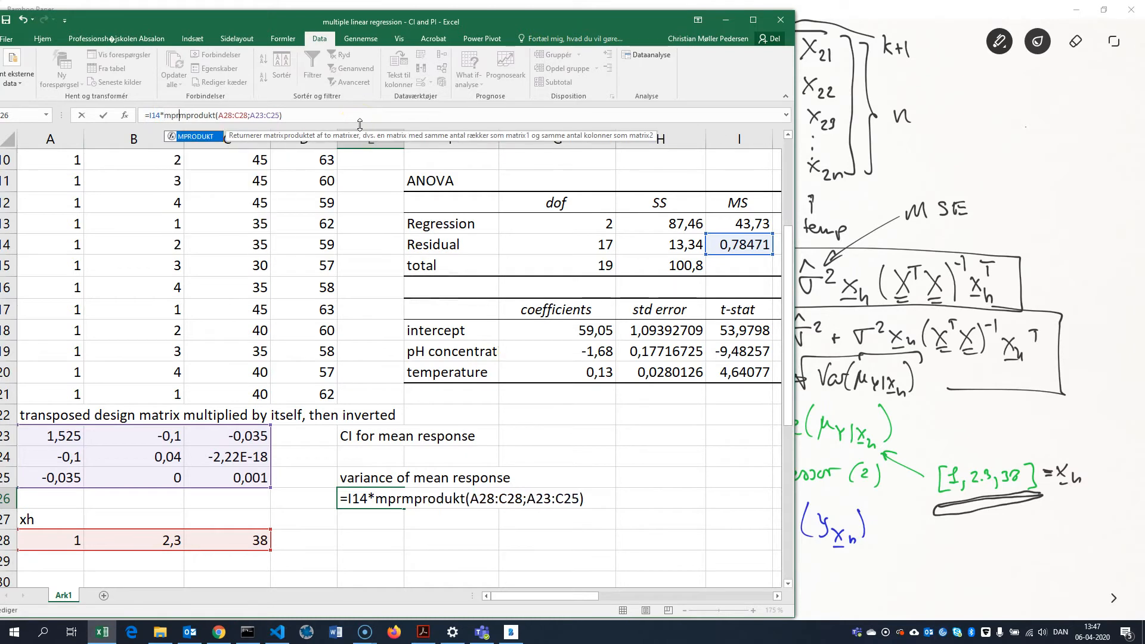
pyautogui.write('kt(')
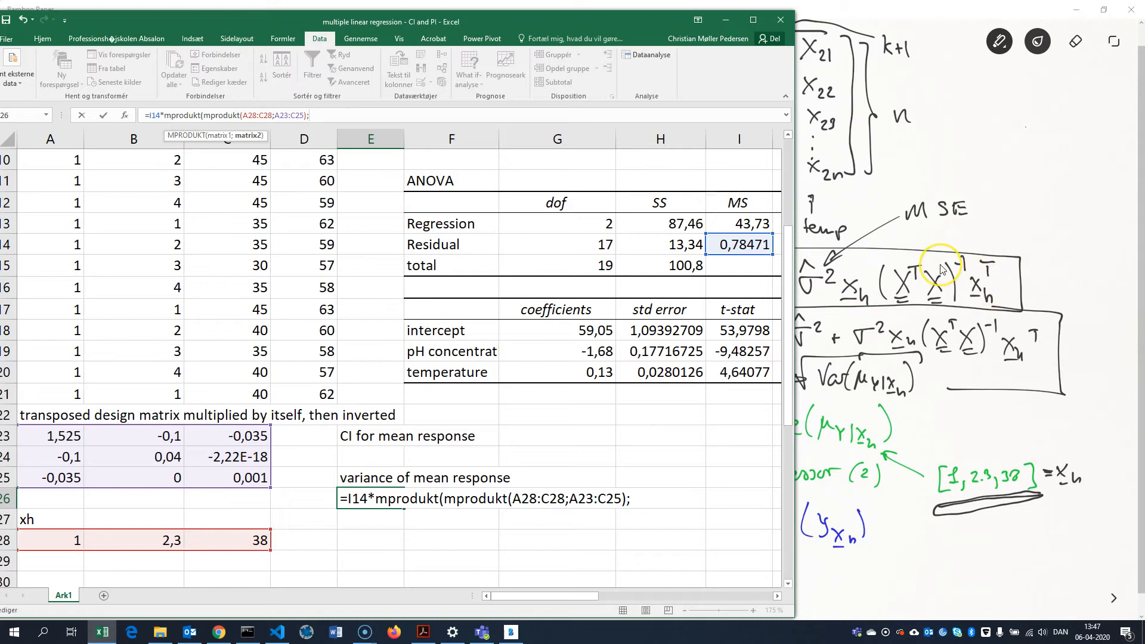
pyautogui.write('transponer(')
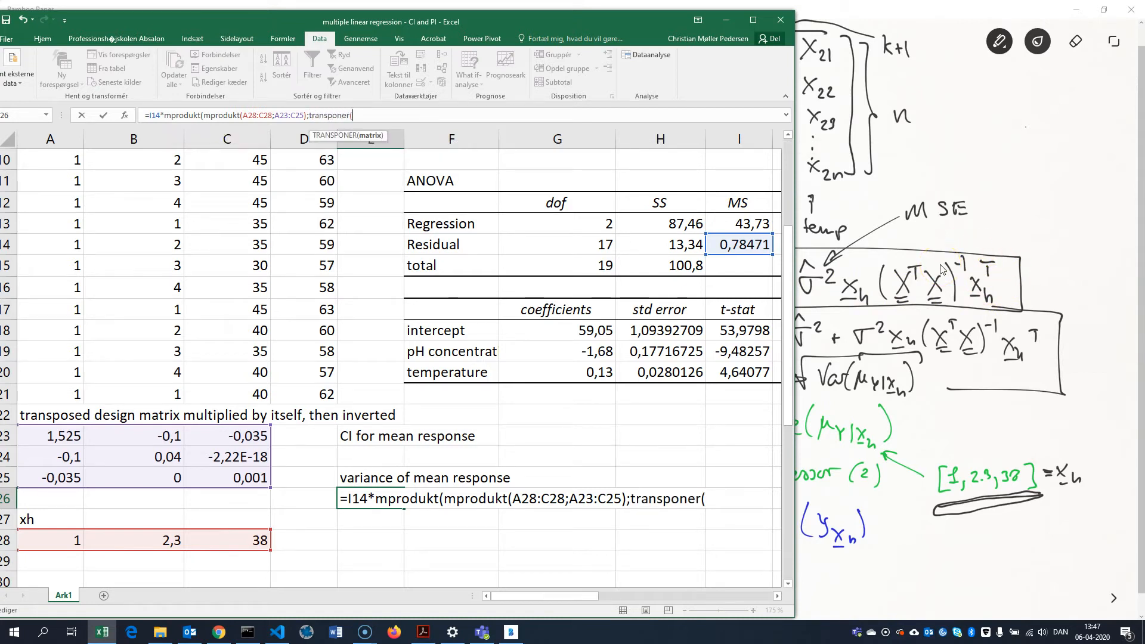
pyautogui.click(229, 542)
pyautogui.moveTo(229, 541); pyautogui.dragTo(31, 542)
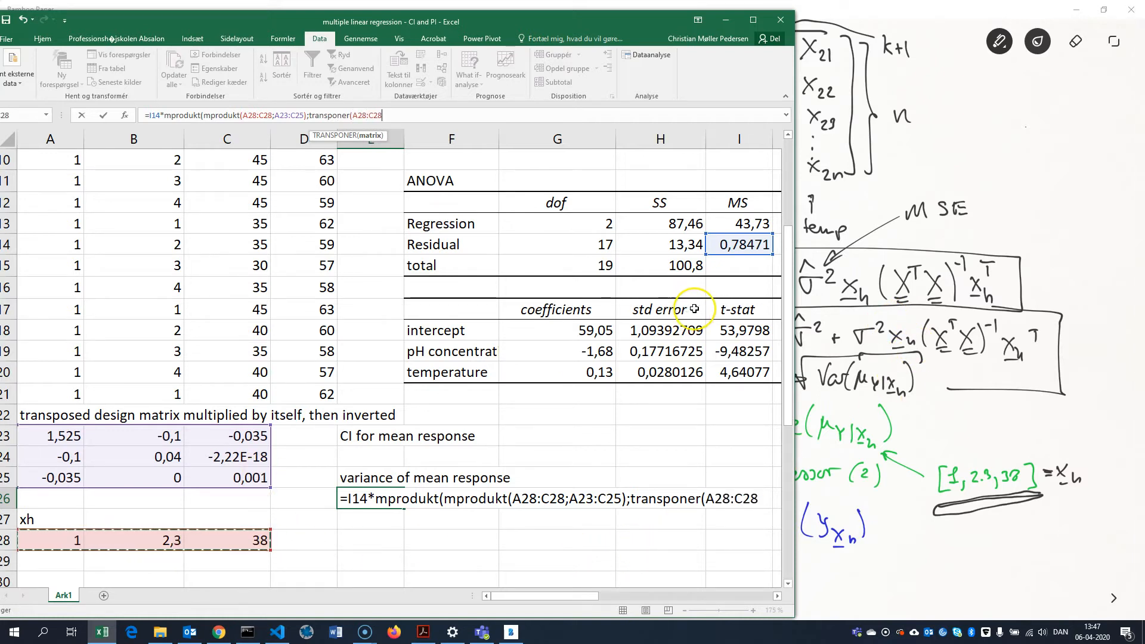
pyautogui.write(')')
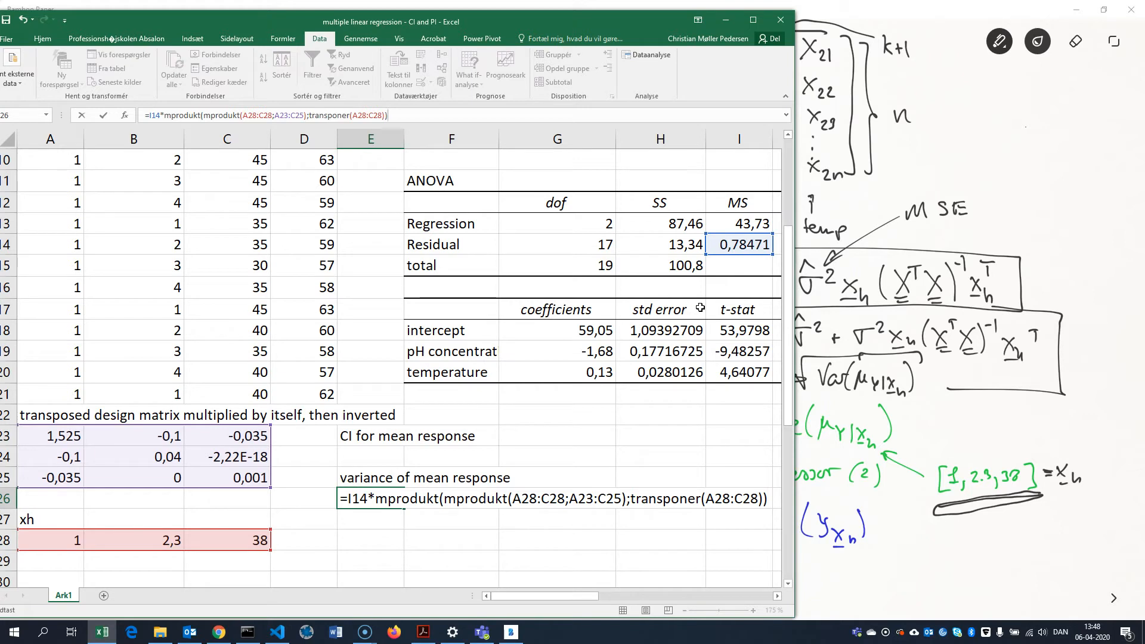
pyautogui.hotkey('ctrl', 'shift', 'Return')
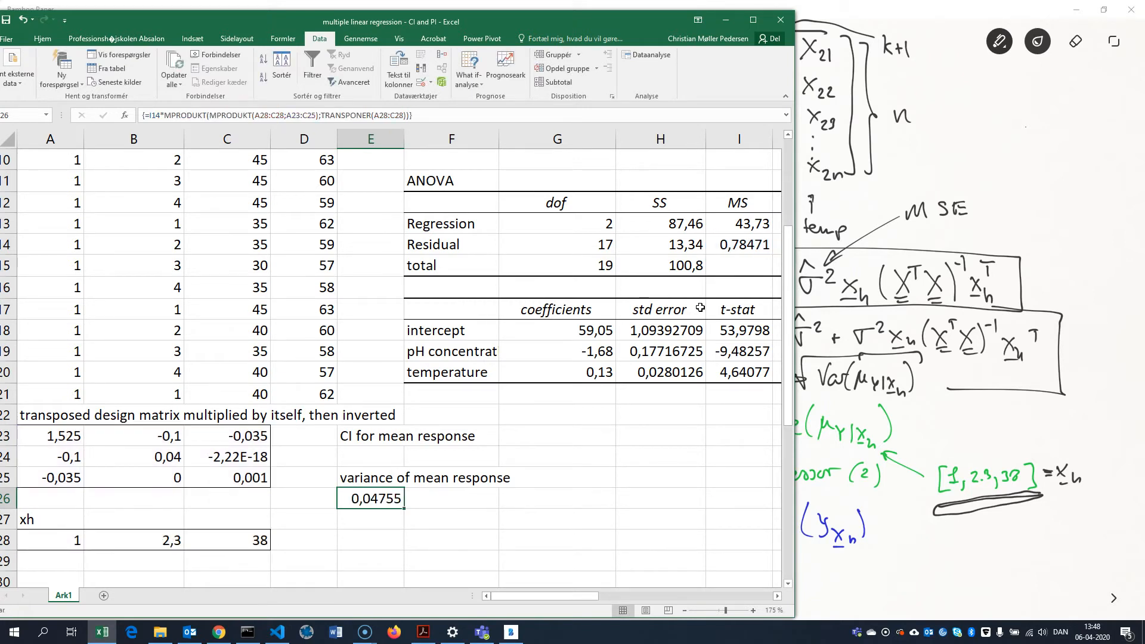
# - Enter the label "std. Error of mean response" in cell E28
pyautogui.click(364, 535)
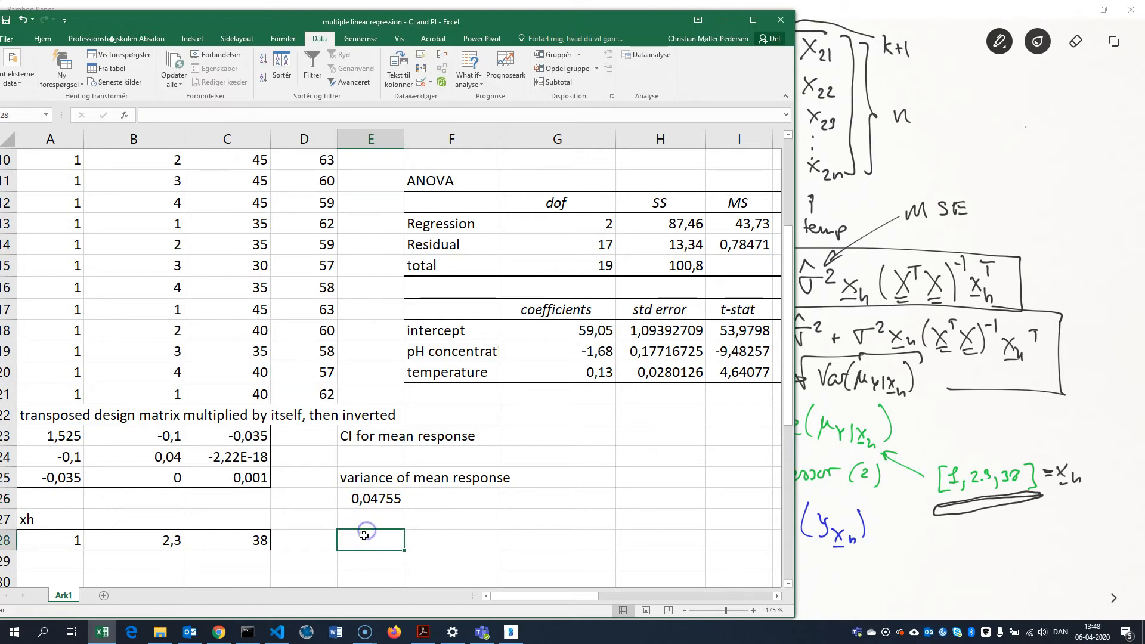
pyautogui.write('s.')
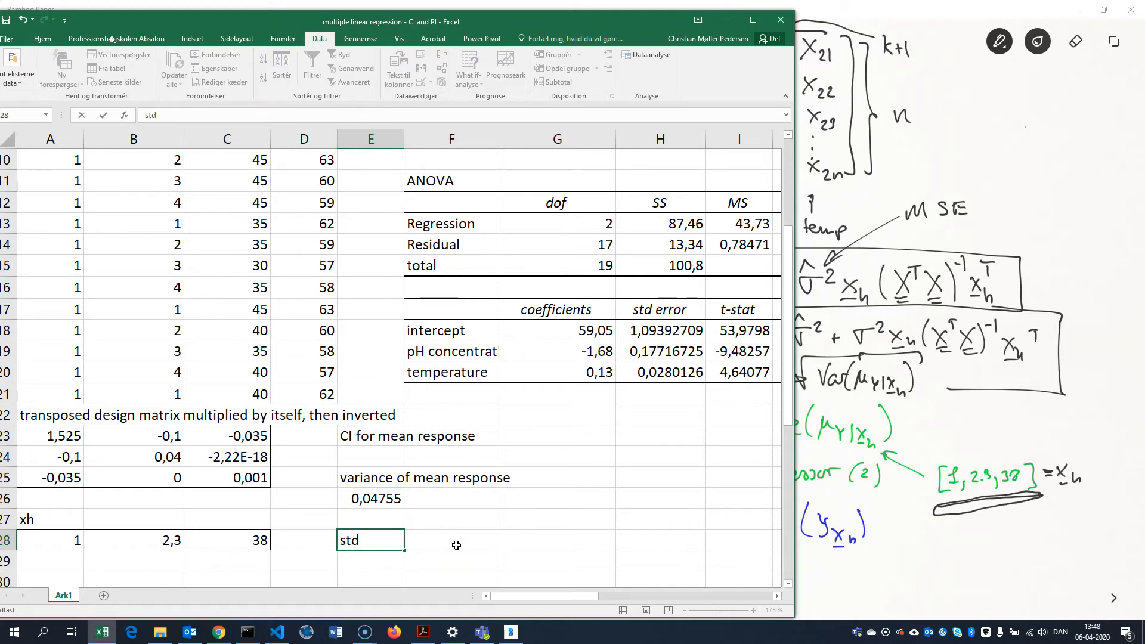
pyautogui.write(' error of mean respons')
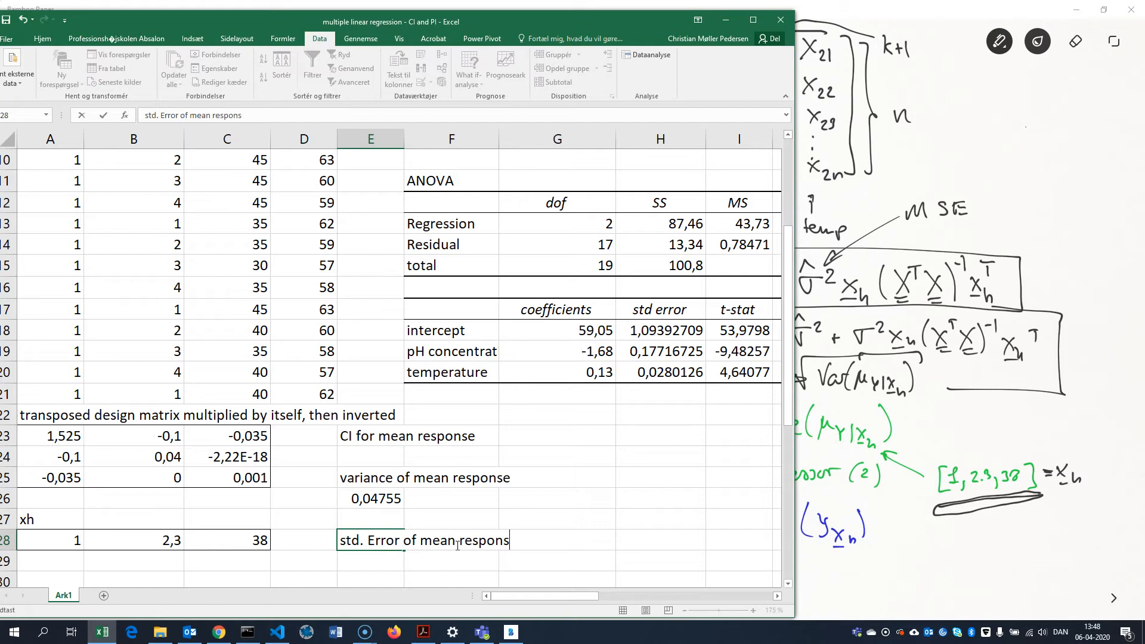
pyautogui.write('e')
pyautogui.press('Return')
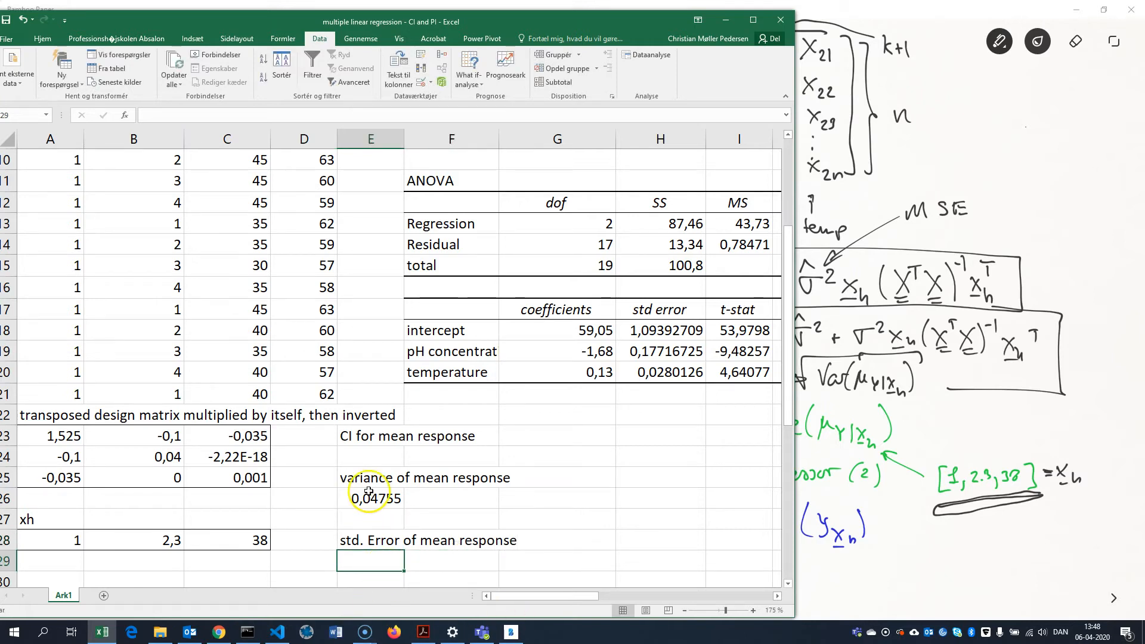
# - Compute the standard error in E29 as the square root of the variance with =kvrod(E26)
pyautogui.write('=kv')
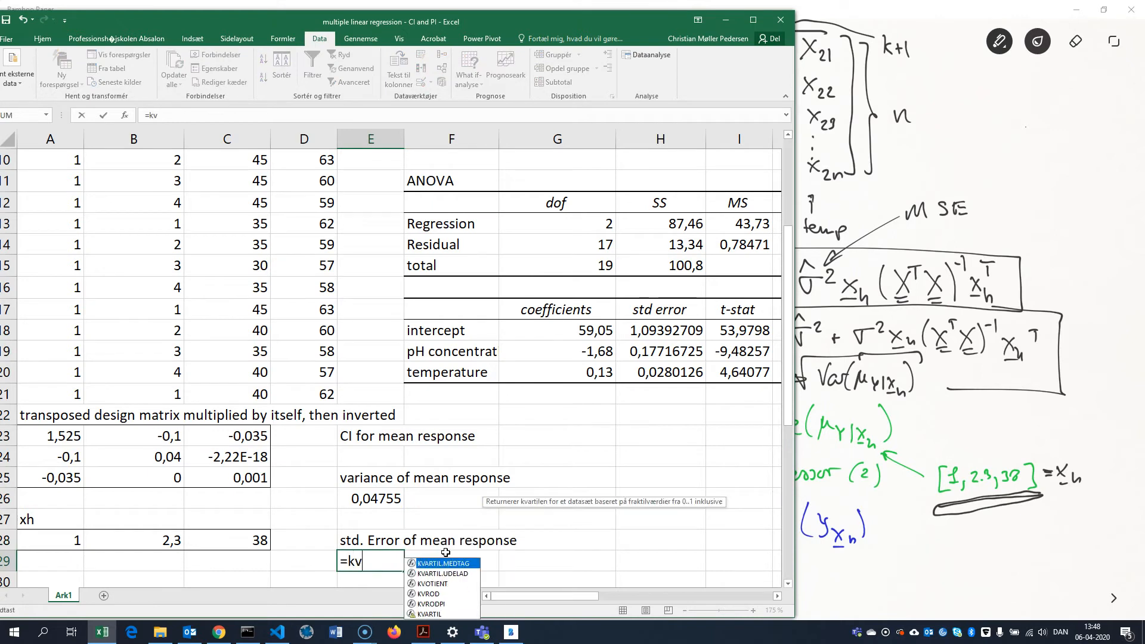
pyautogui.write('rod(')
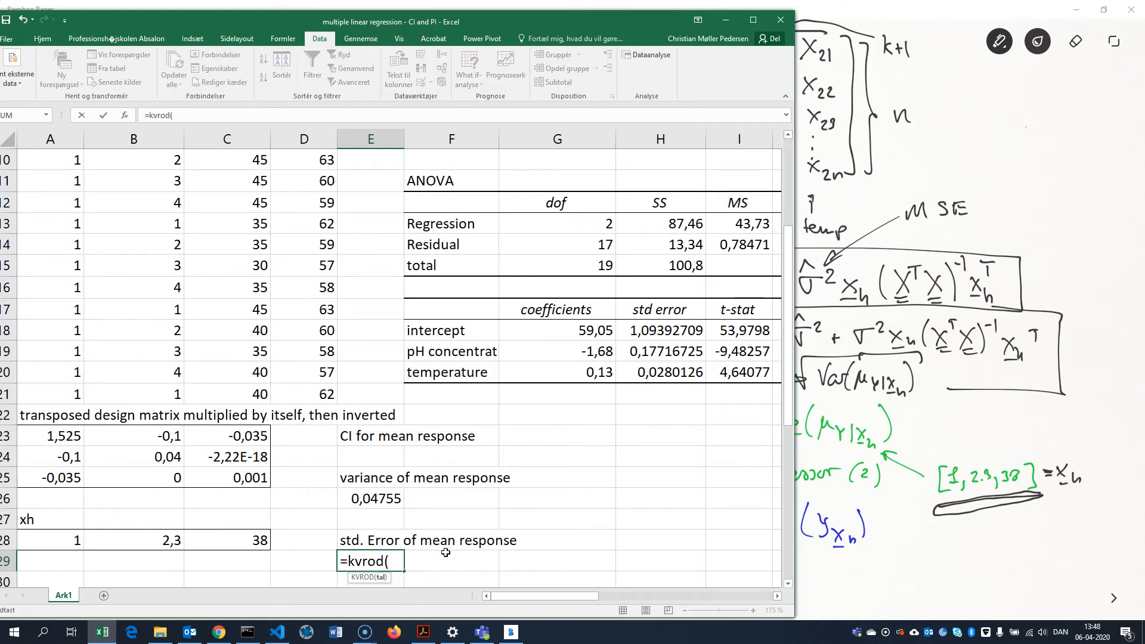
pyautogui.click(379, 495)
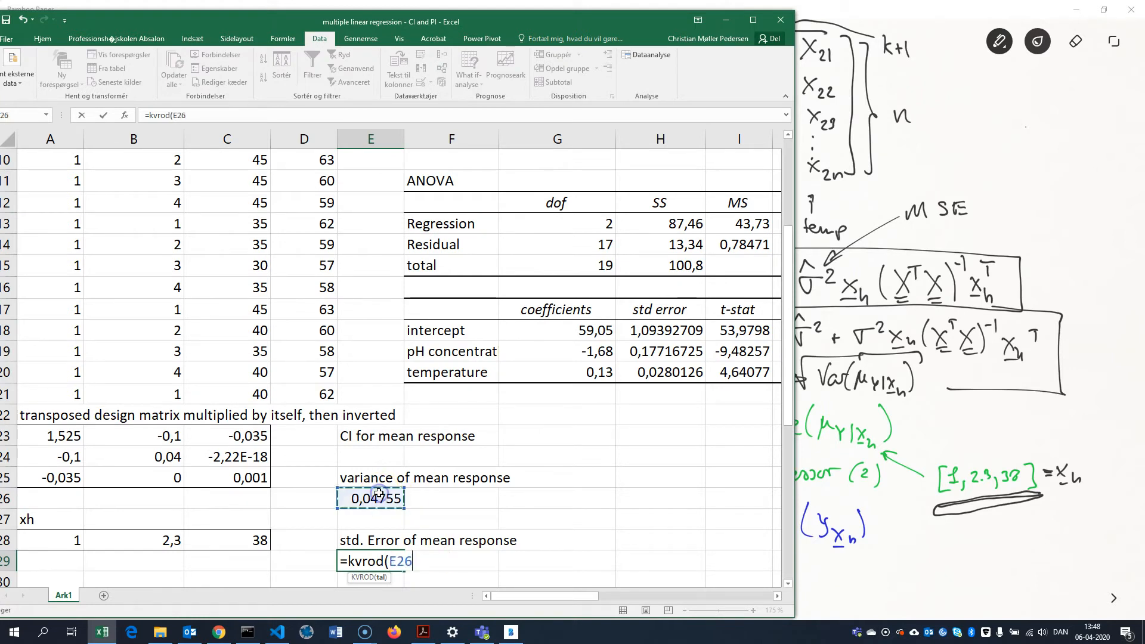
pyautogui.write(')')
pyautogui.press('Return')
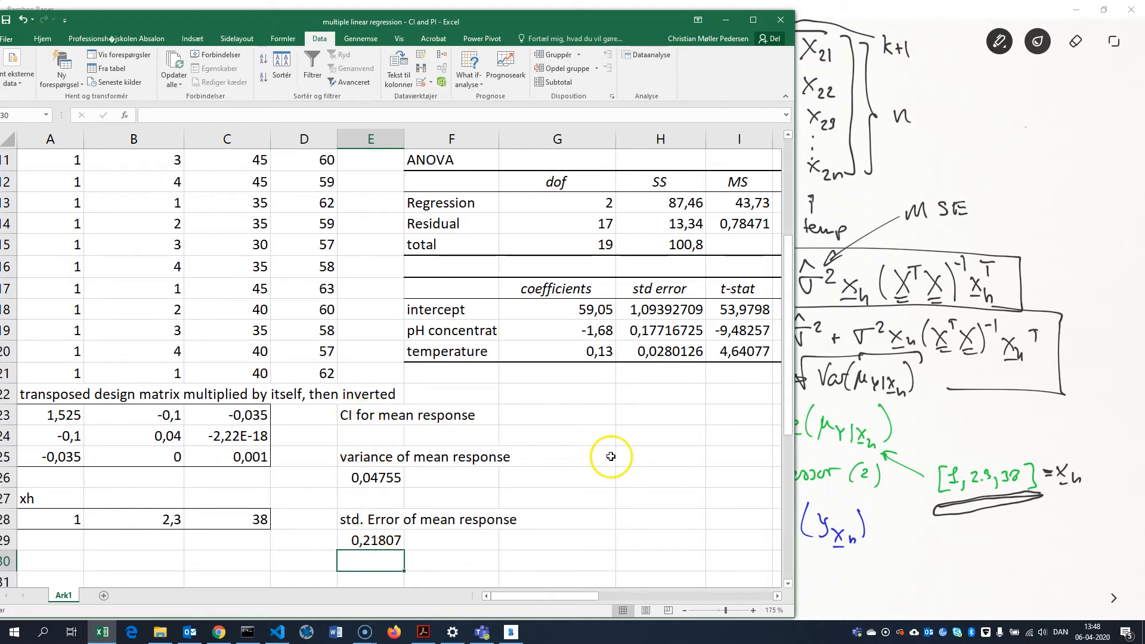
# - Select cell H25, review the 95% CI formula in the Bamboo Paper notes, and return to the Excel workbook
pyautogui.click(647, 437)
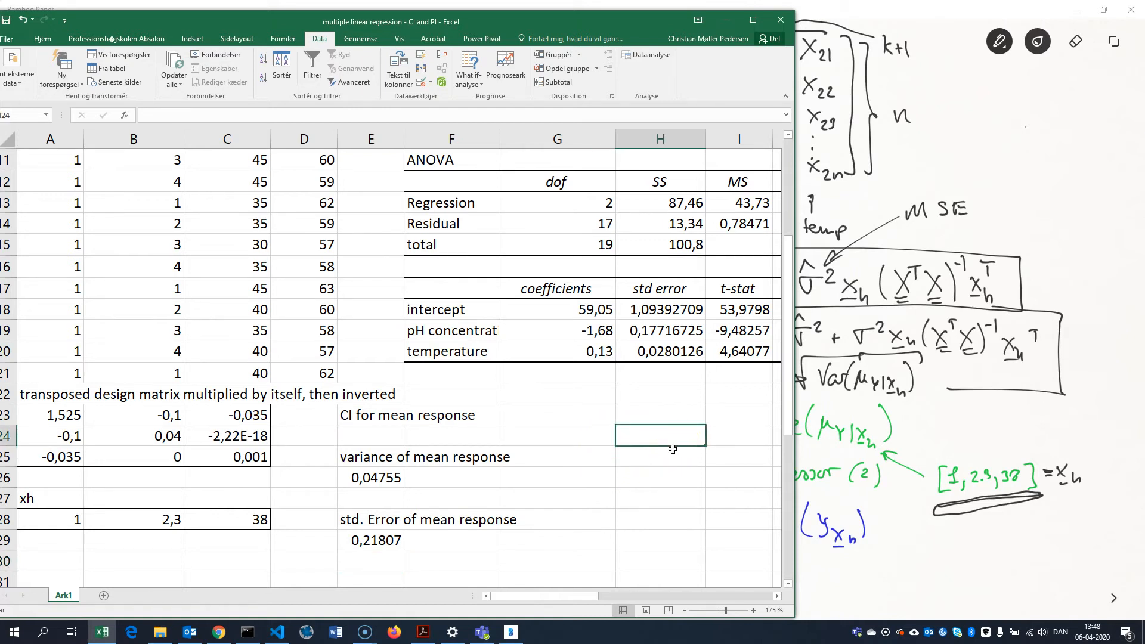
pyautogui.click(673, 449)
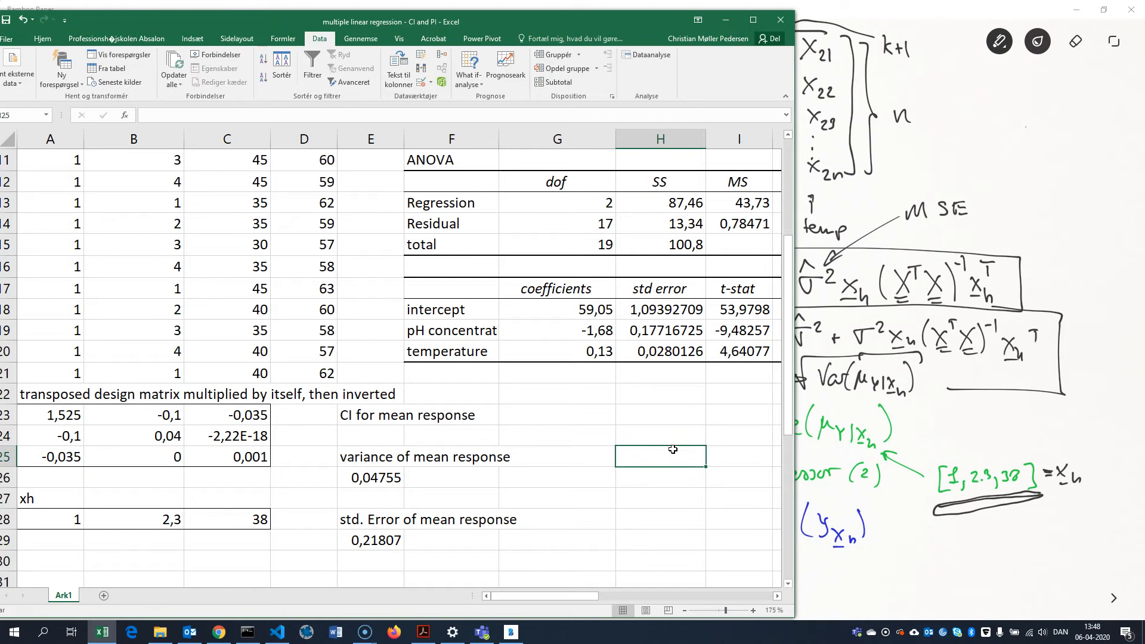
pyautogui.click(942, 534)
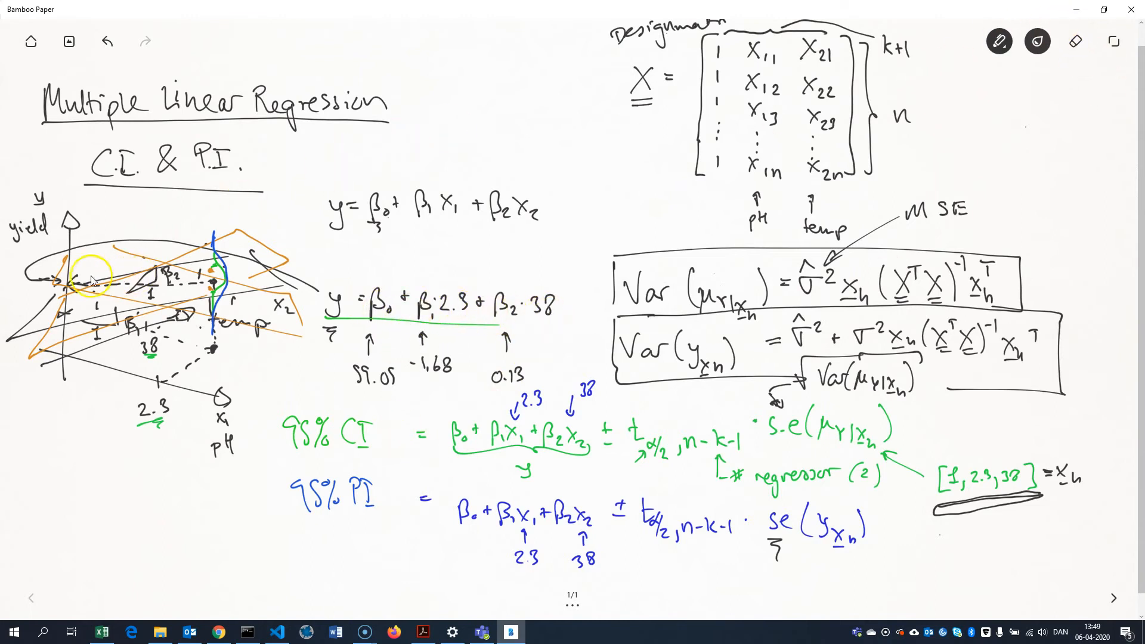
pyautogui.click(1077, 10)
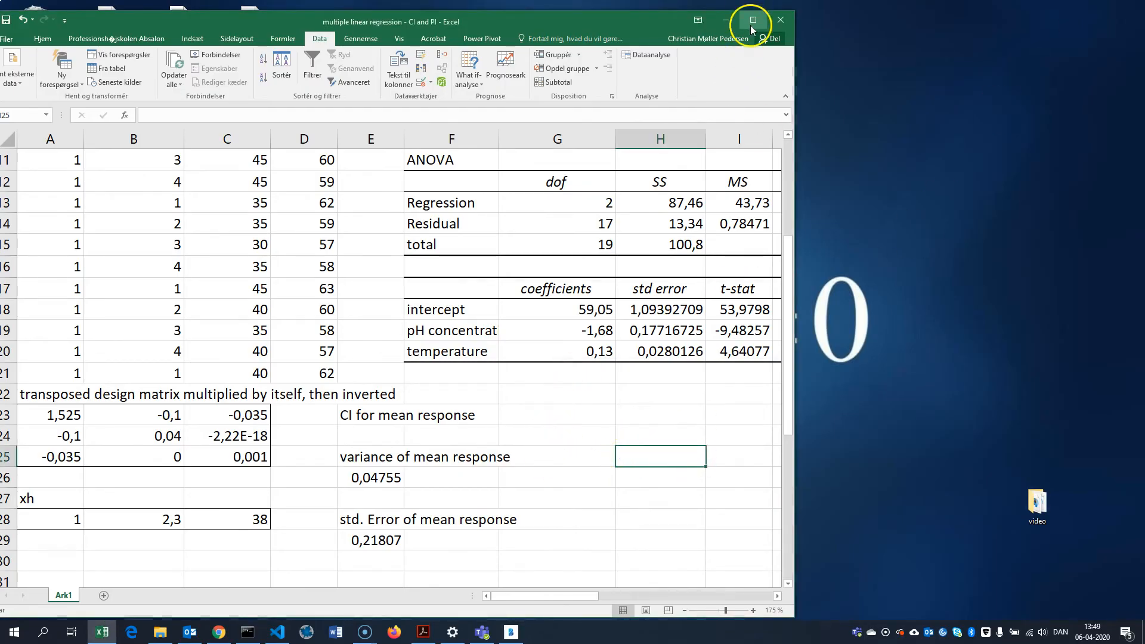
pyautogui.click(510, 633)
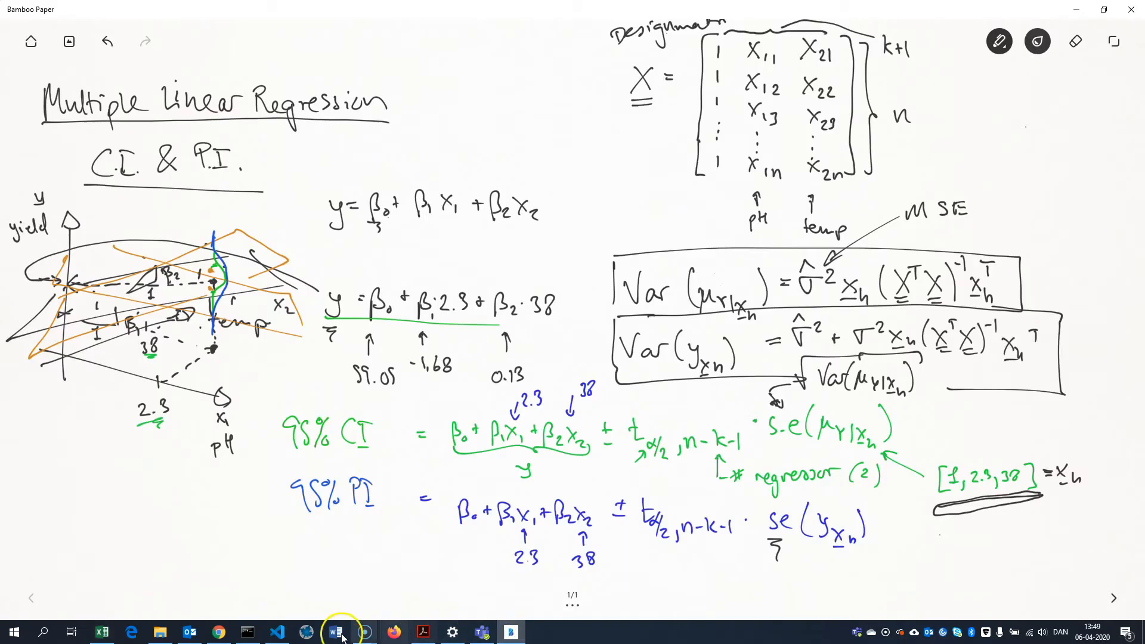
pyautogui.click(92, 637)
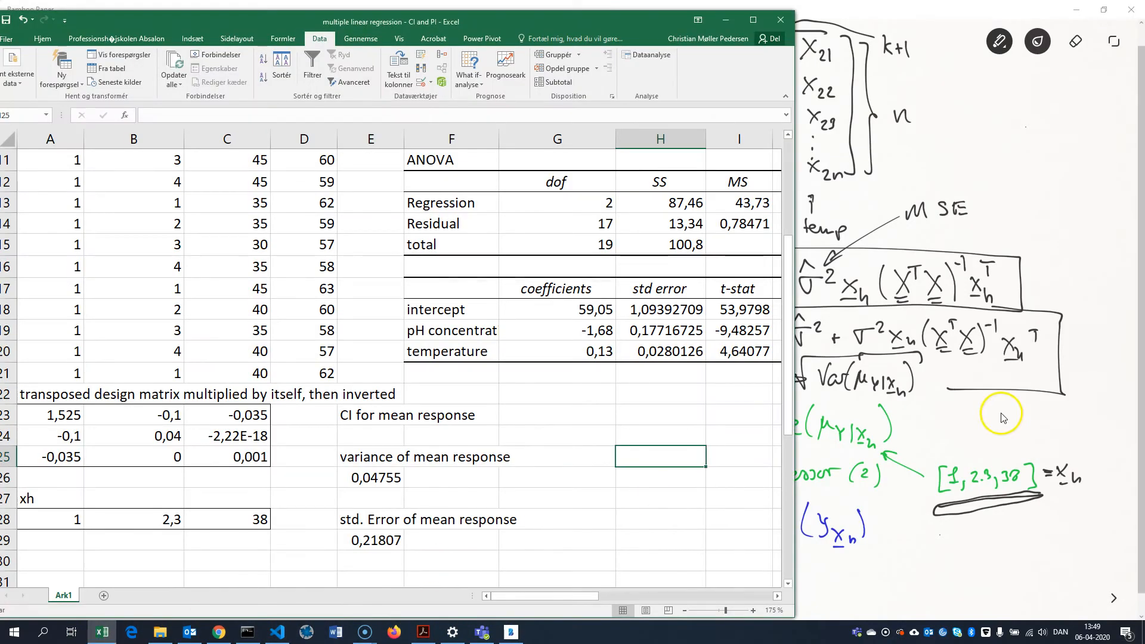
# - Enter the label "model prediction" in cell H25
pyautogui.write('model')
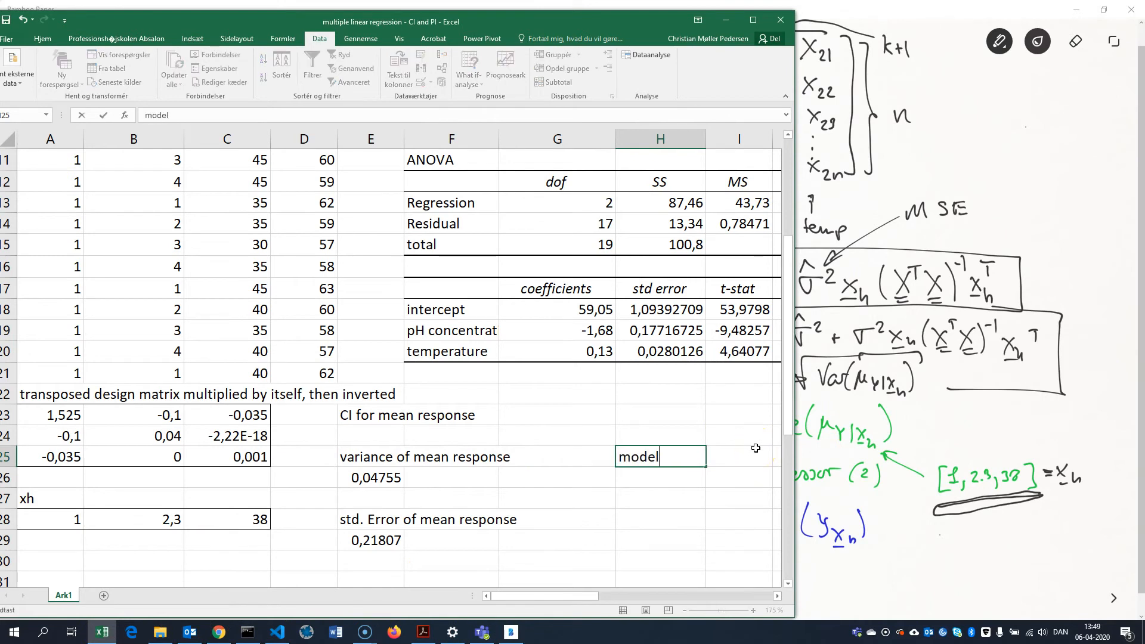
pyautogui.write(' prediction')
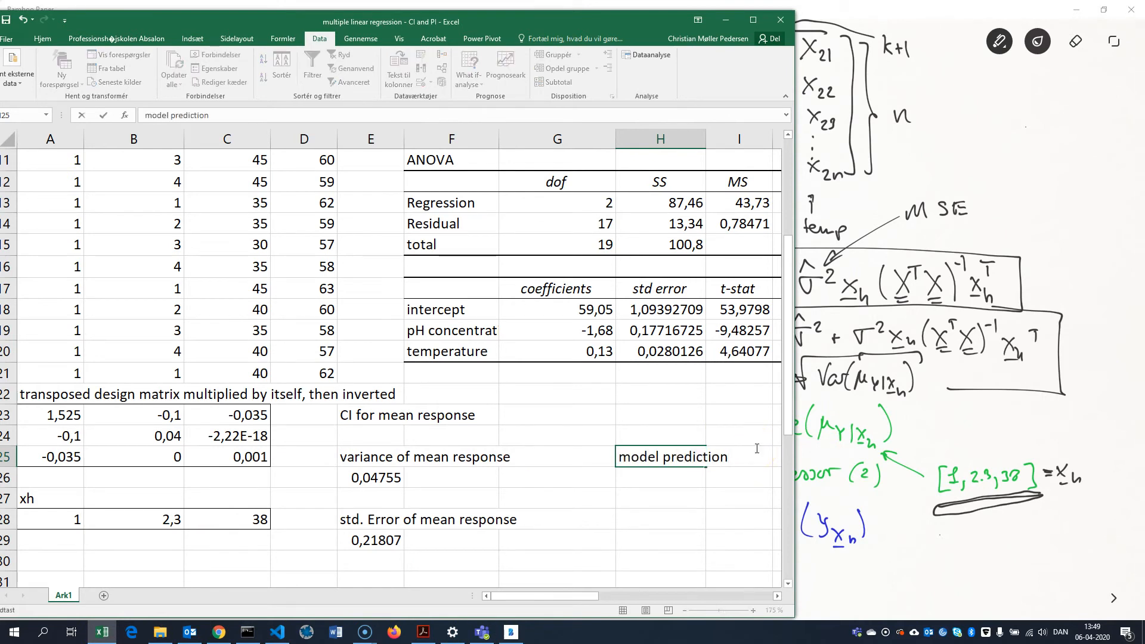
pyautogui.press('Return')
# - Compute the model prediction in H26 from the coefficients and xh values with =G18+G19*B28+G20*C28
pyautogui.write('=')
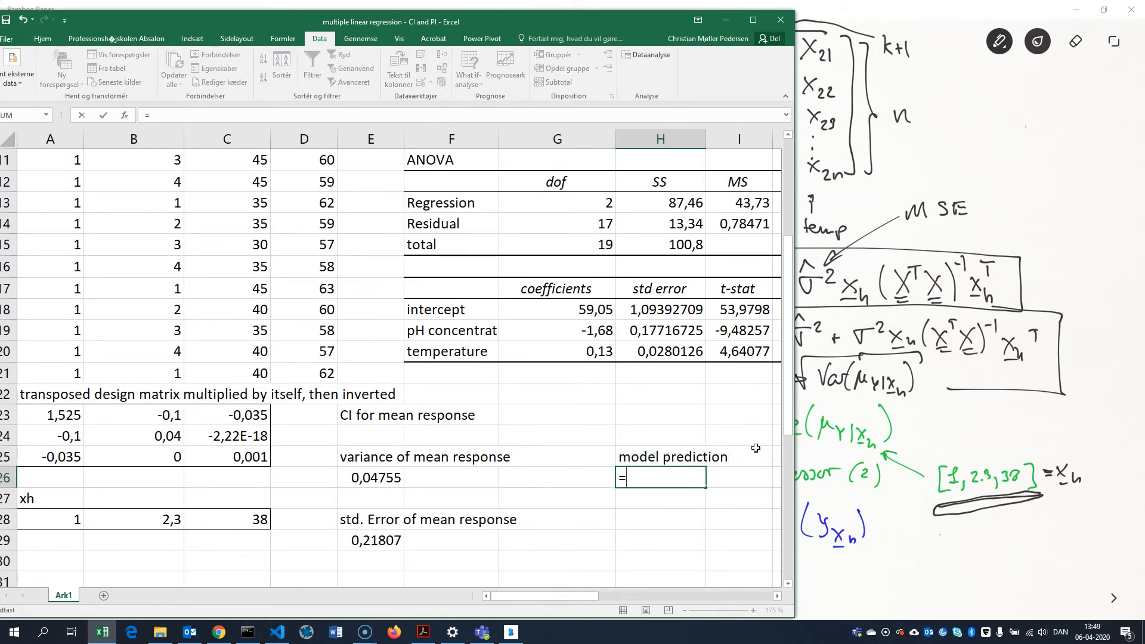
pyautogui.click(590, 313)
pyautogui.write('+')
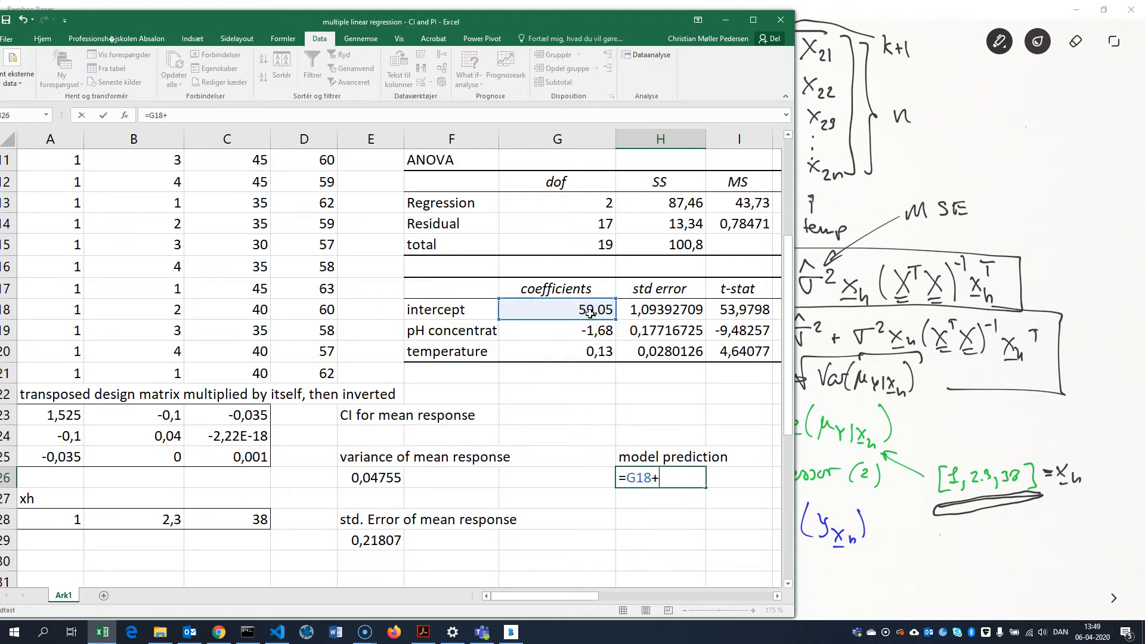
pyautogui.click(599, 332)
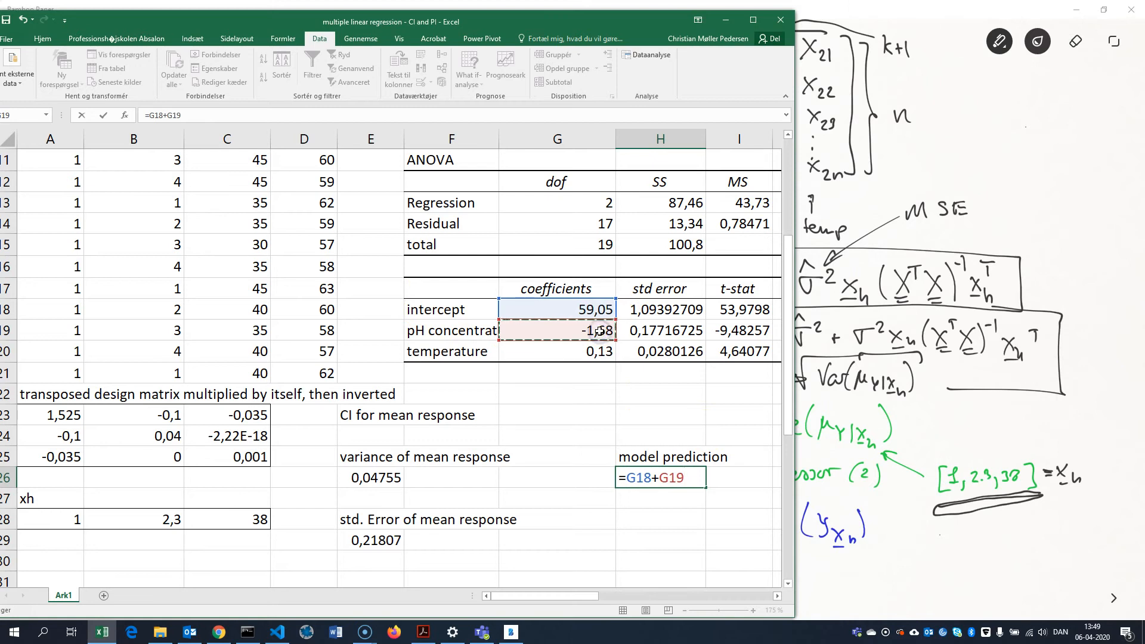
pyautogui.click(162, 525)
pyautogui.write('+')
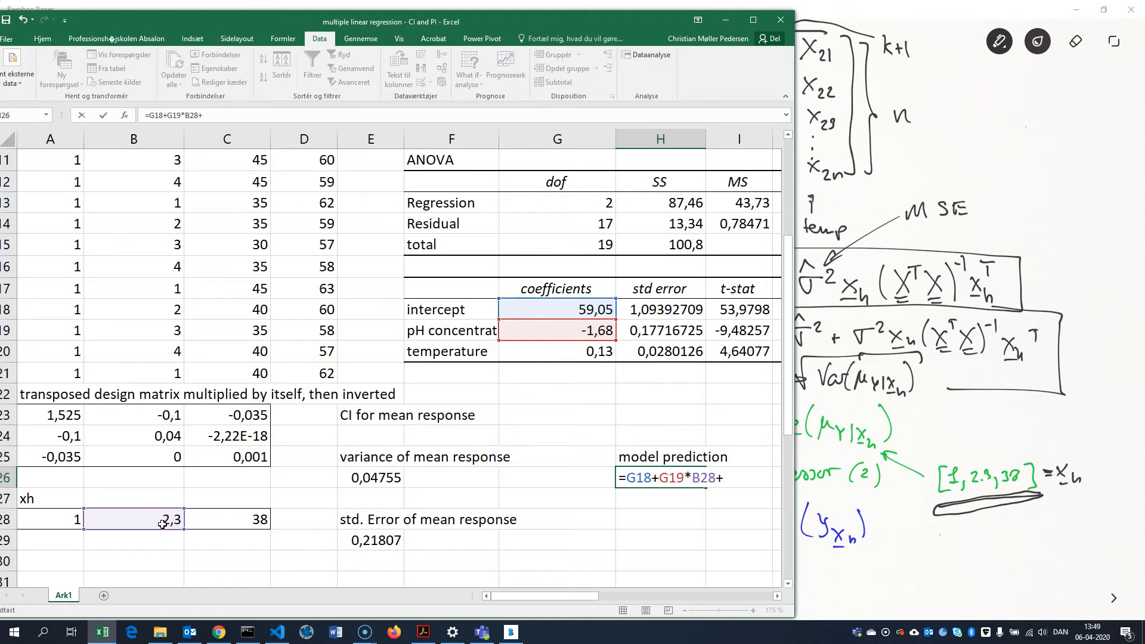
pyautogui.click(587, 355)
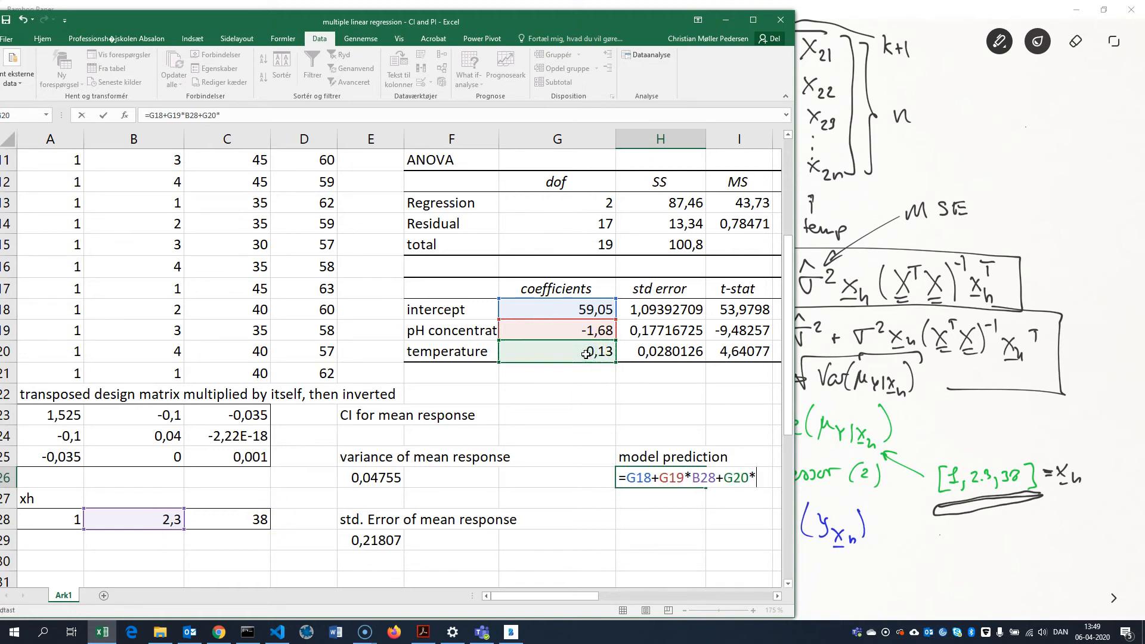
pyautogui.click(239, 523)
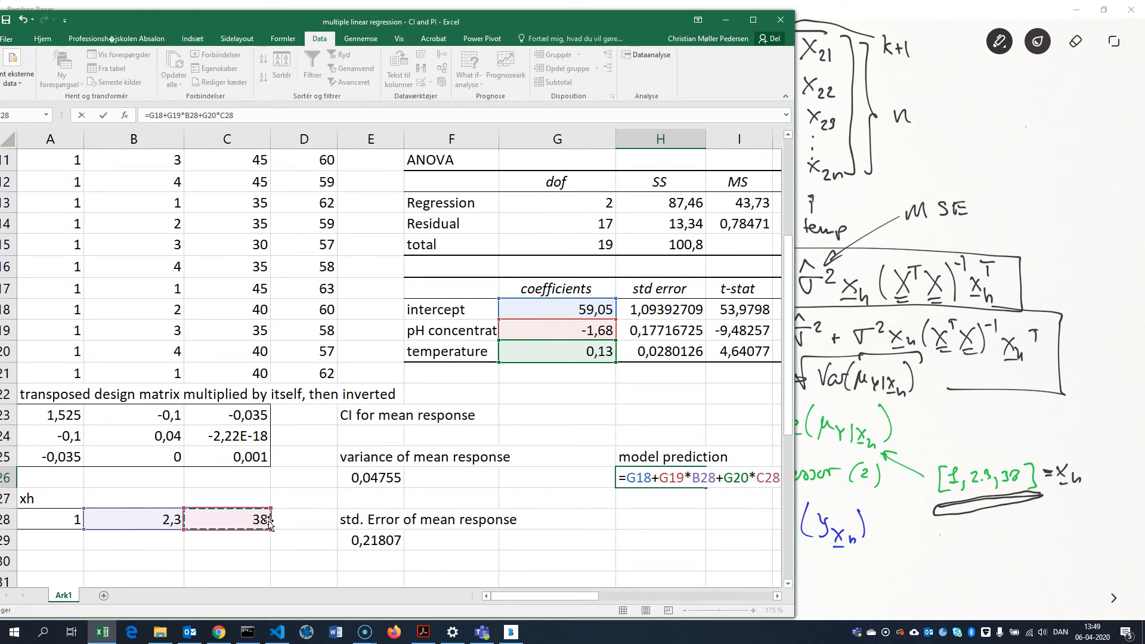
pyautogui.press('Return')
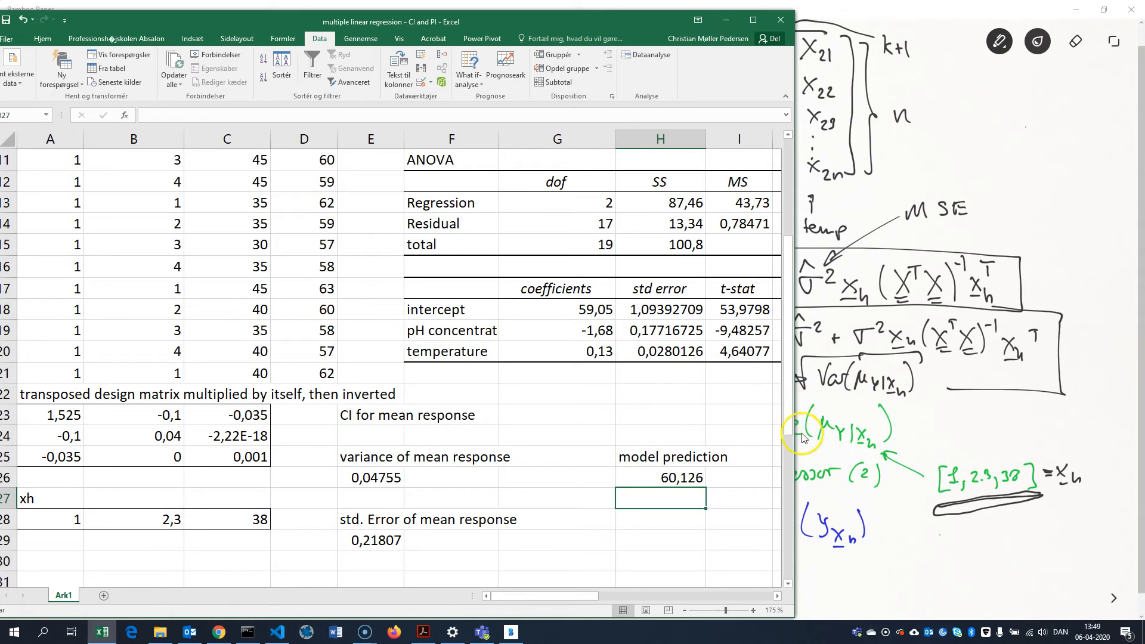
# - Widen the workbook window and enter the label "lower bound" in cell H28
pyautogui.moveTo(798, 469); pyautogui.dragTo(906, 469)
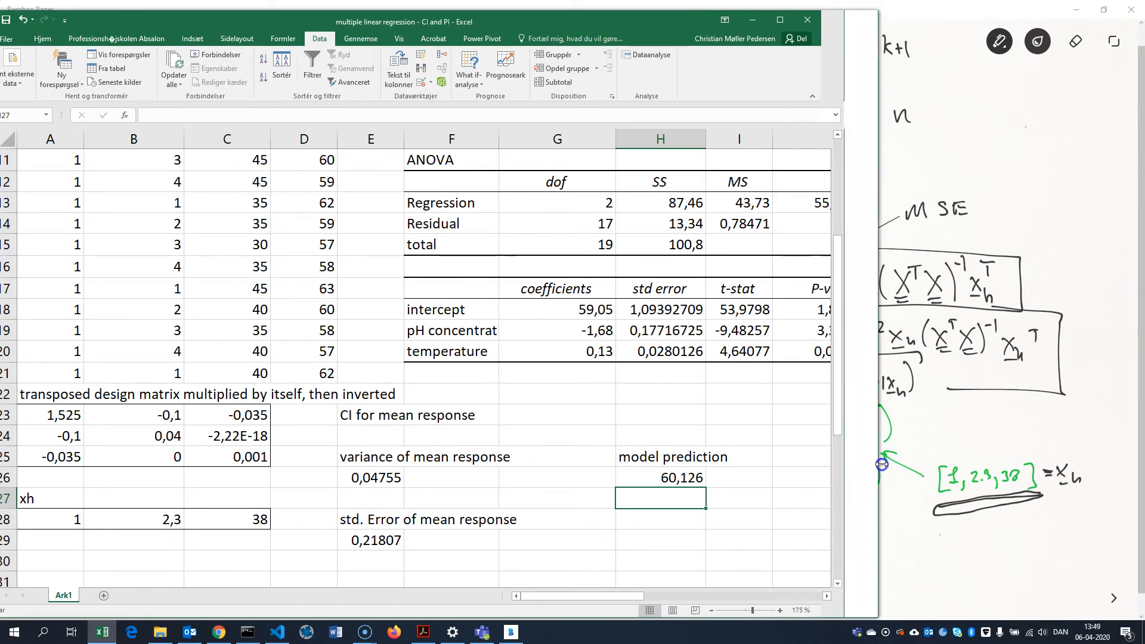
pyautogui.press('Down')
pyautogui.write('lower')
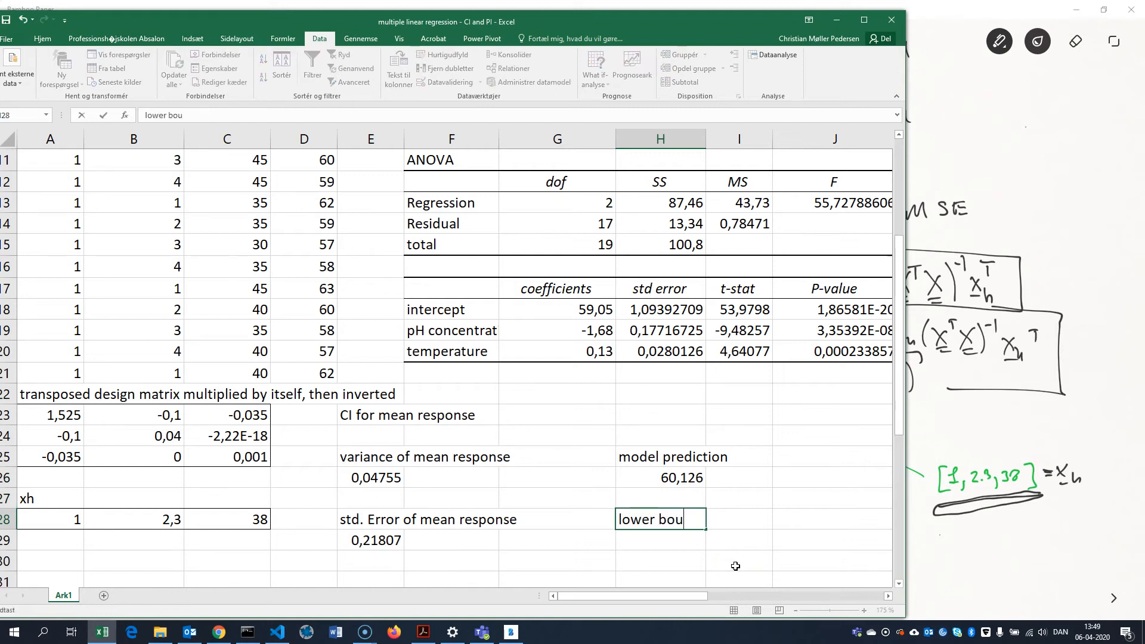
pyautogui.press('Tab')
# - Compute the lower bound in I28 with =H26-t.inv(0,975;20-2-1)*E29, checking the 95% CI formula in the notes behind the workbook
pyautogui.write('=')
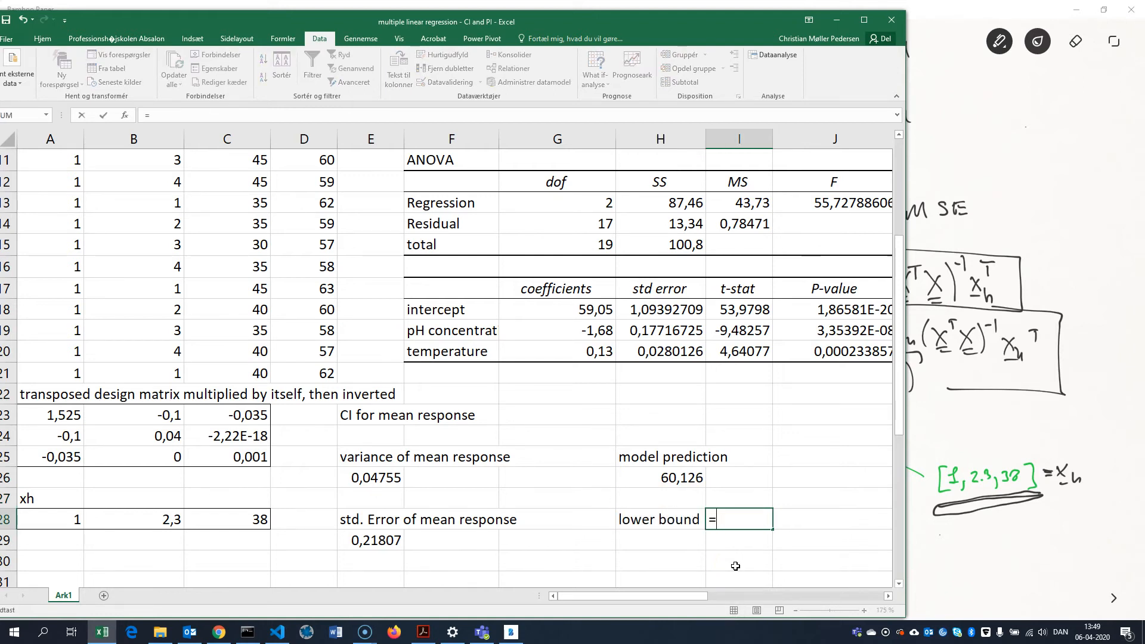
pyautogui.click(687, 476)
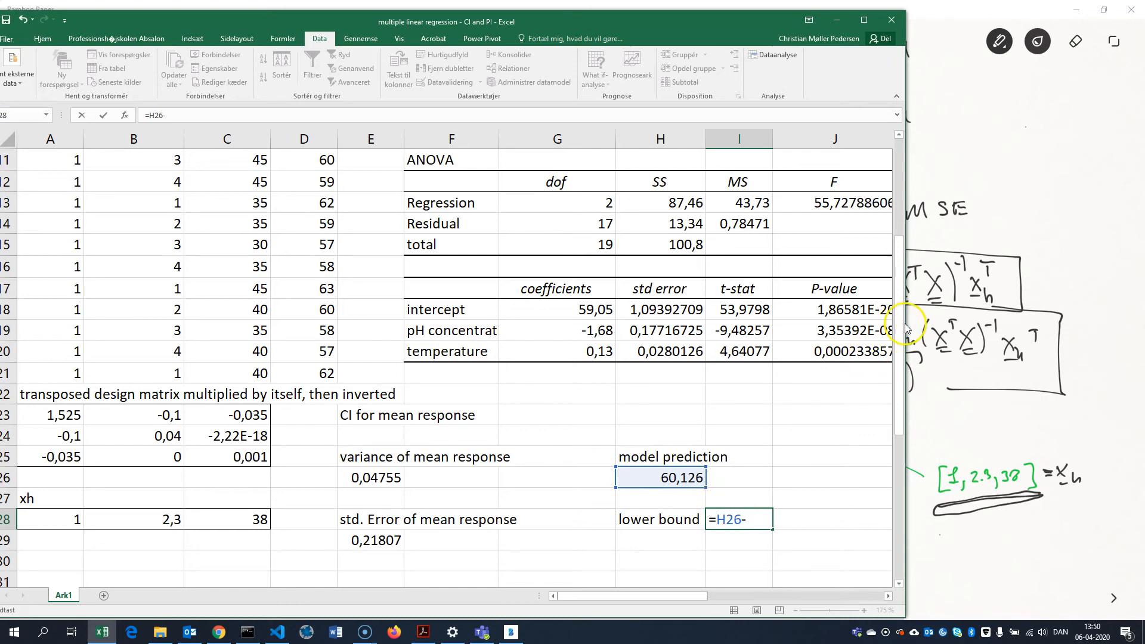
pyautogui.moveTo(904, 373); pyautogui.dragTo(561, 406)
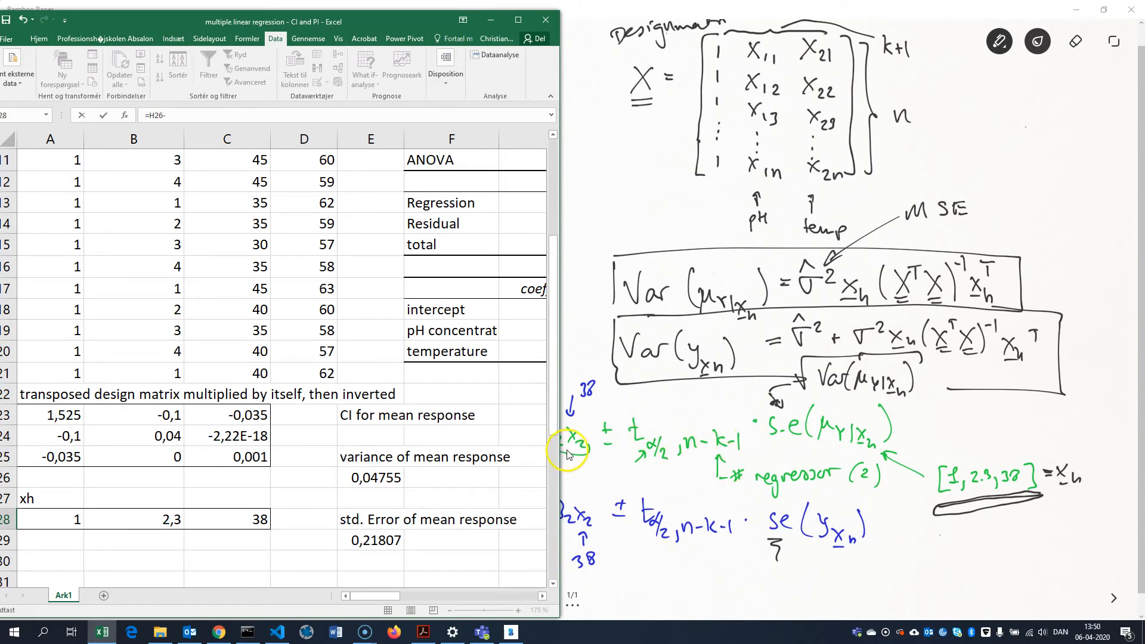
pyautogui.moveTo(559, 455); pyautogui.dragTo(843, 456)
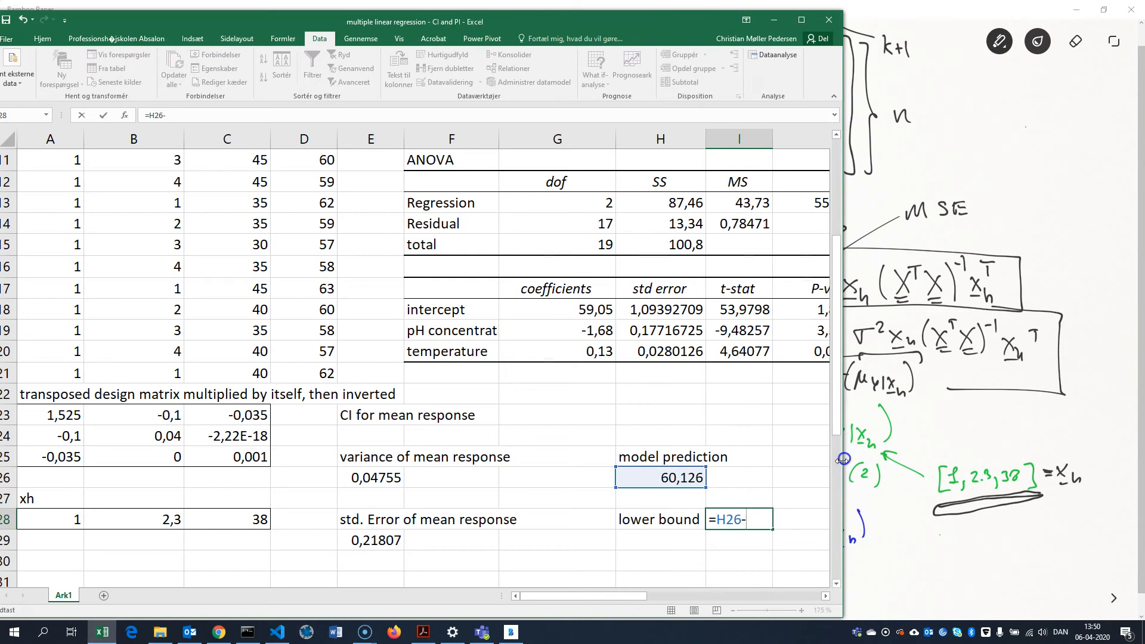
pyautogui.write('t.inv')
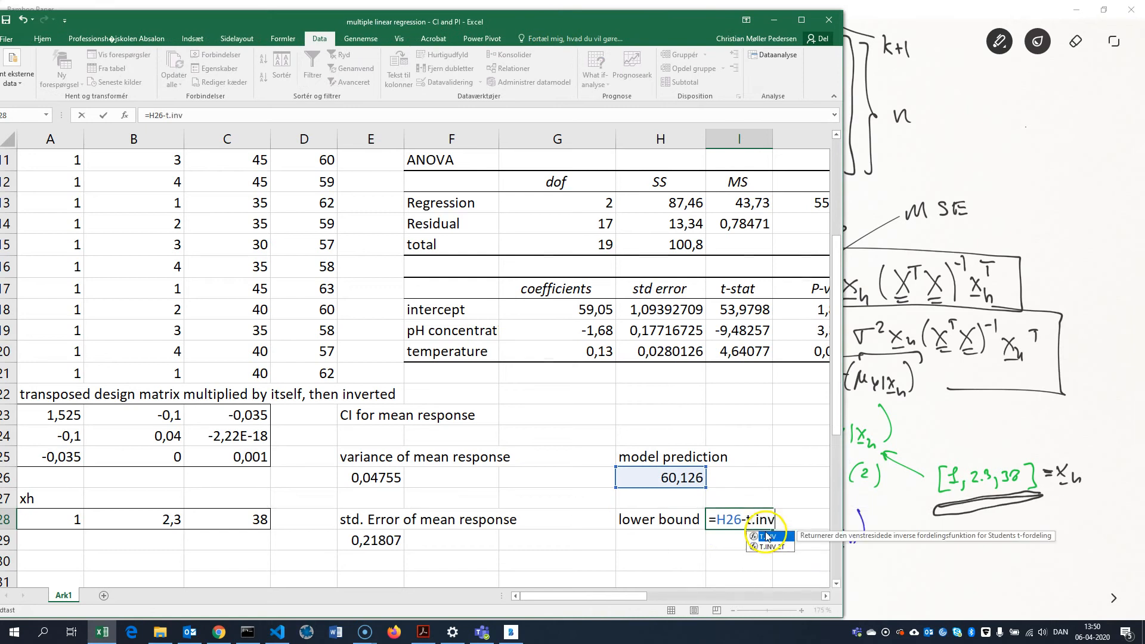
pyautogui.write('(0,975')
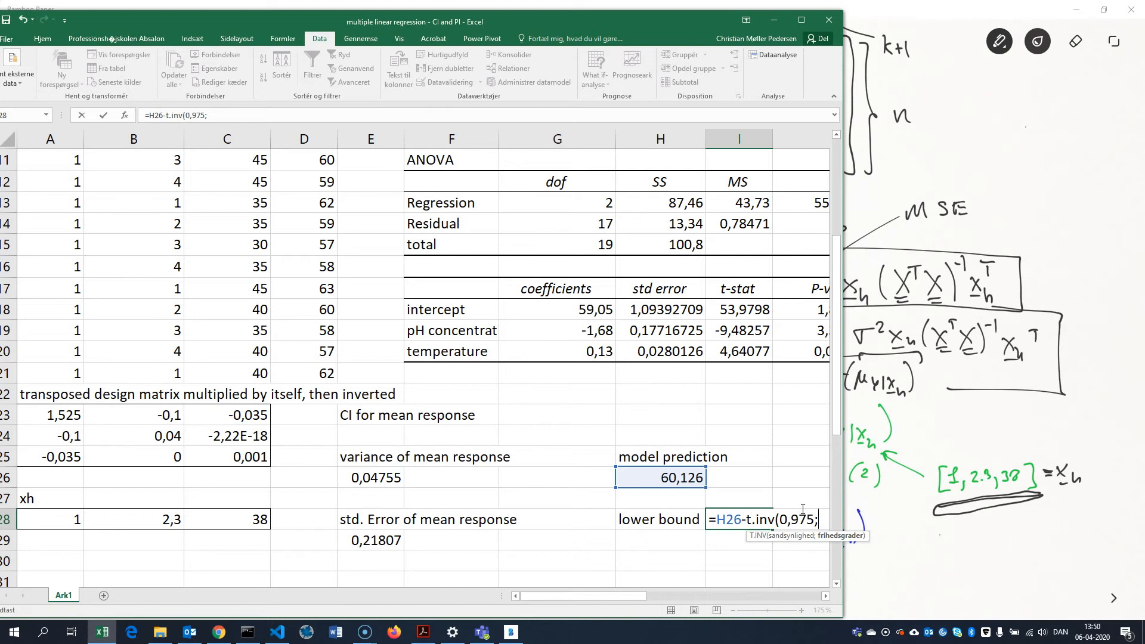
pyautogui.write('0-2-1')
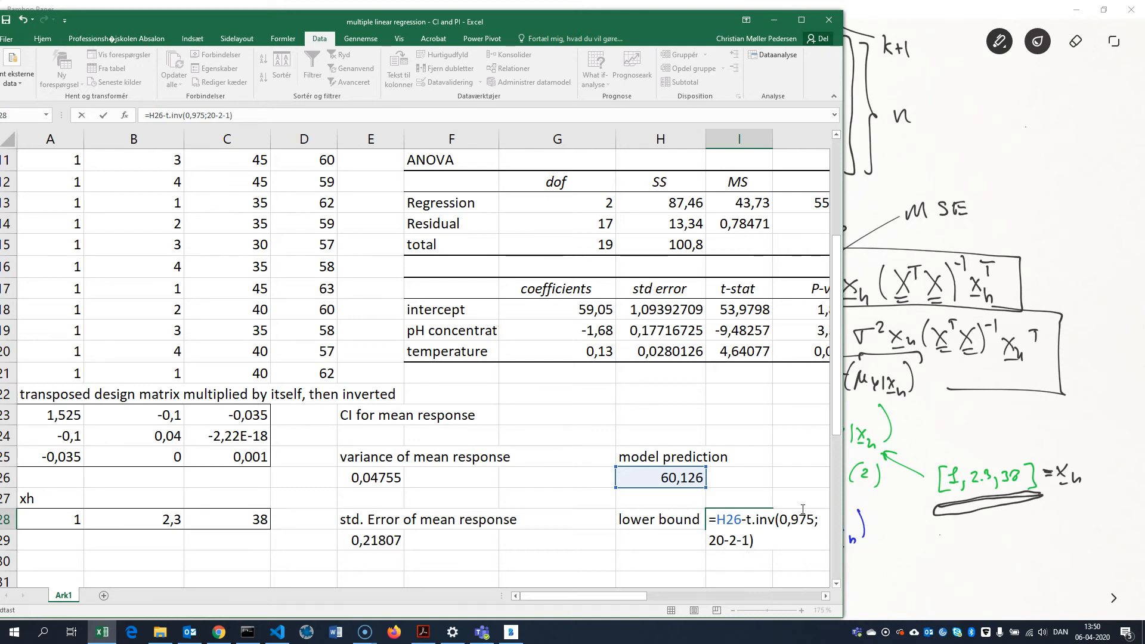
pyautogui.moveTo(847, 486); pyautogui.dragTo(550, 527)
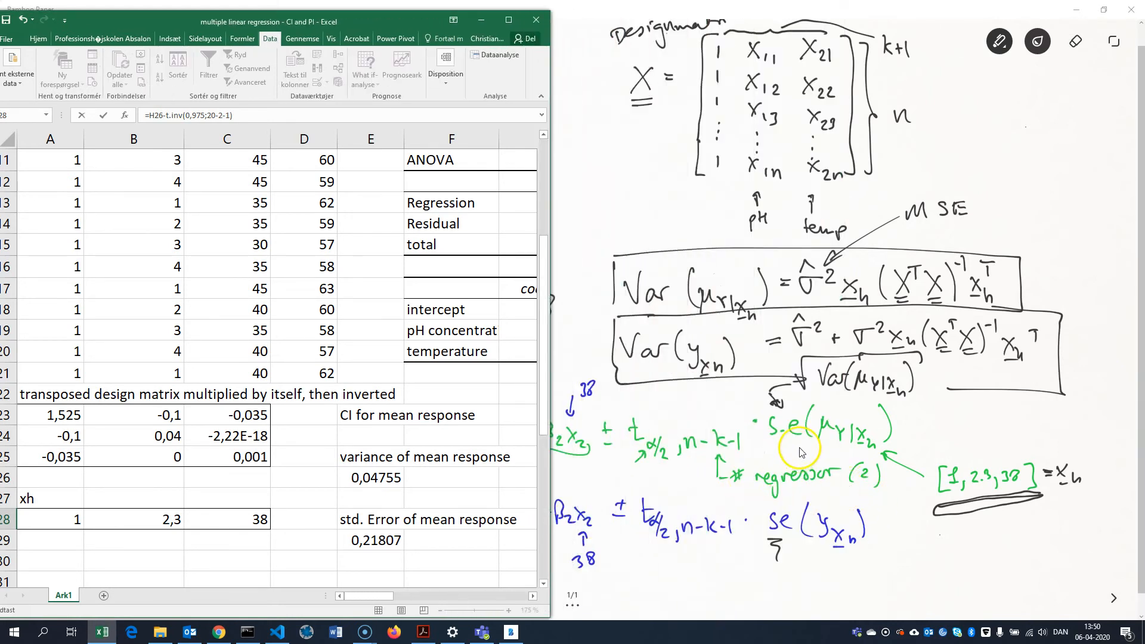
pyautogui.moveTo(549, 457); pyautogui.dragTo(985, 481)
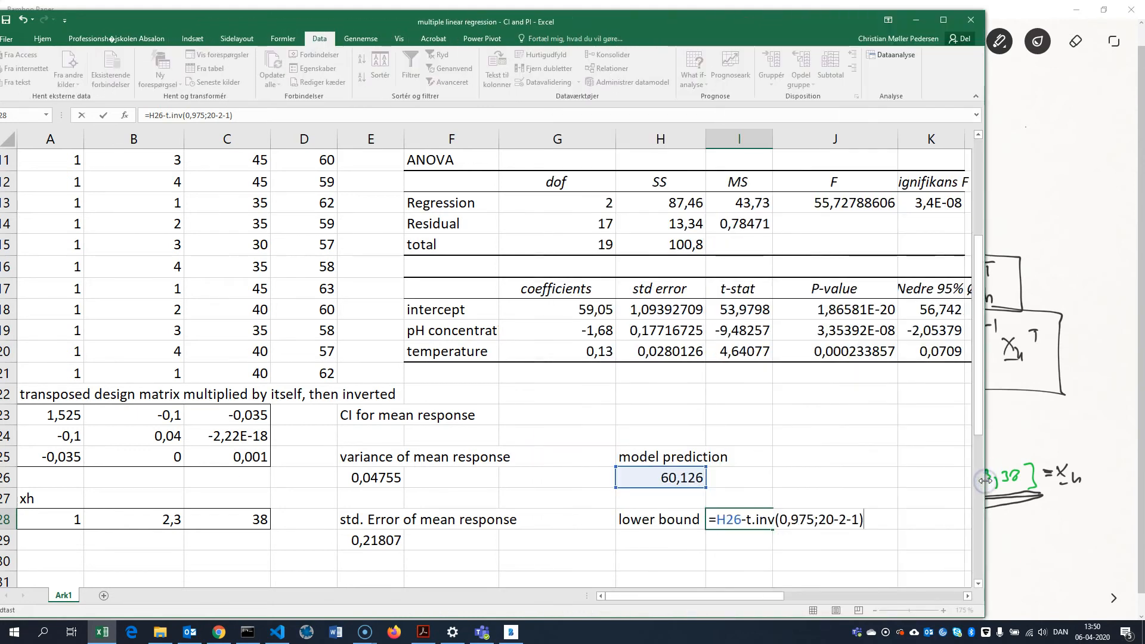
pyautogui.write('*')
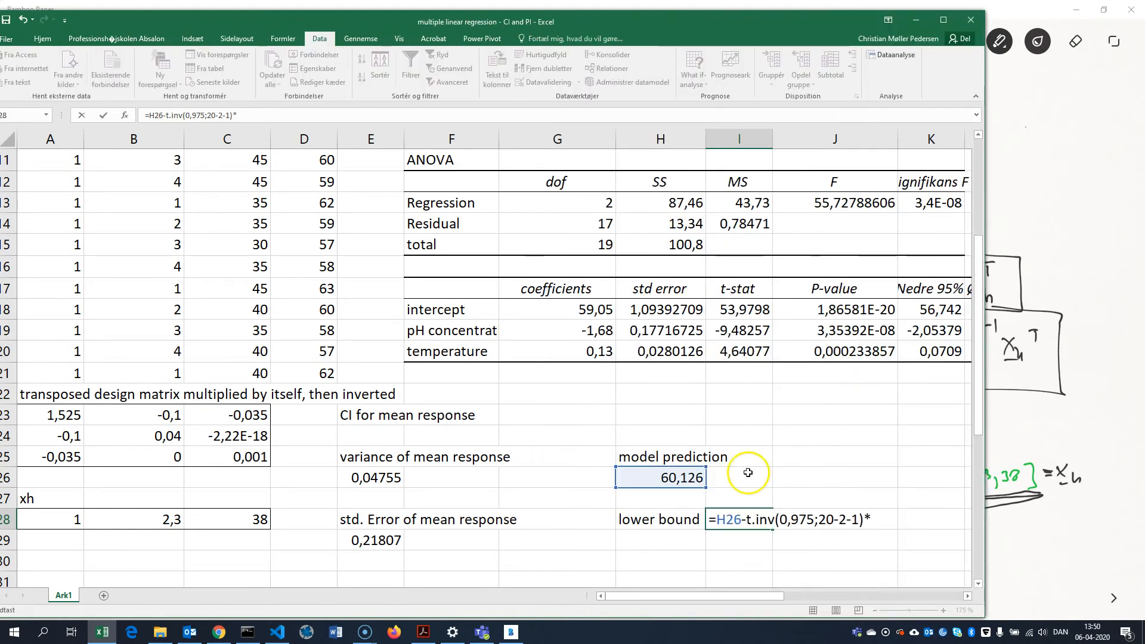
pyautogui.click(371, 542)
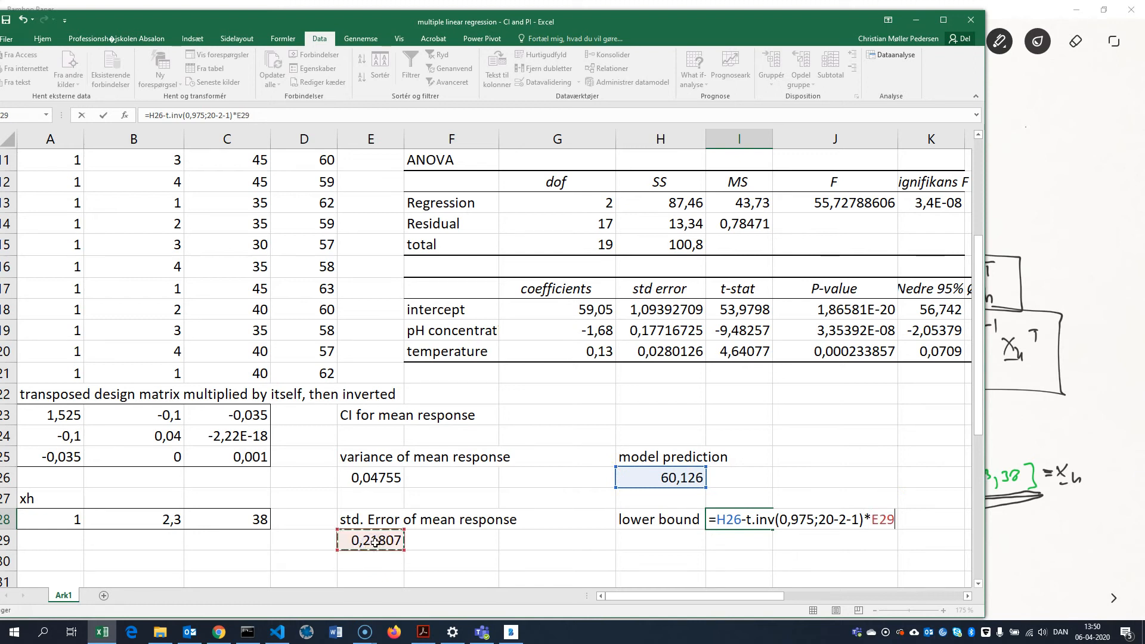
pyautogui.press('Return')
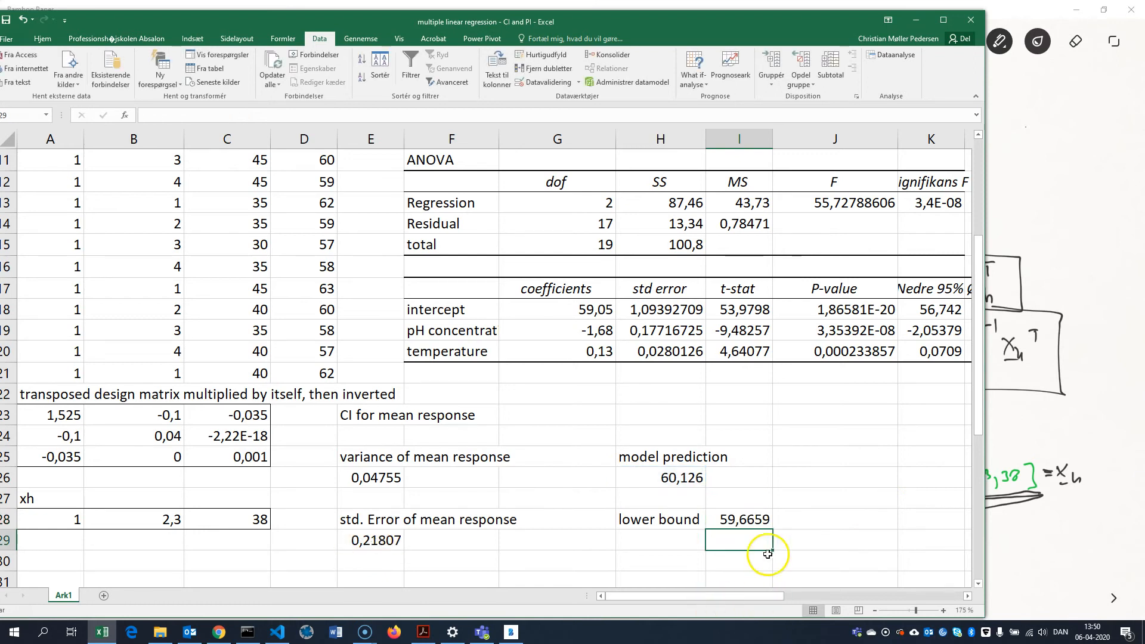
# - Enter the label "upper bound" in cell H29
pyautogui.click(656, 536)
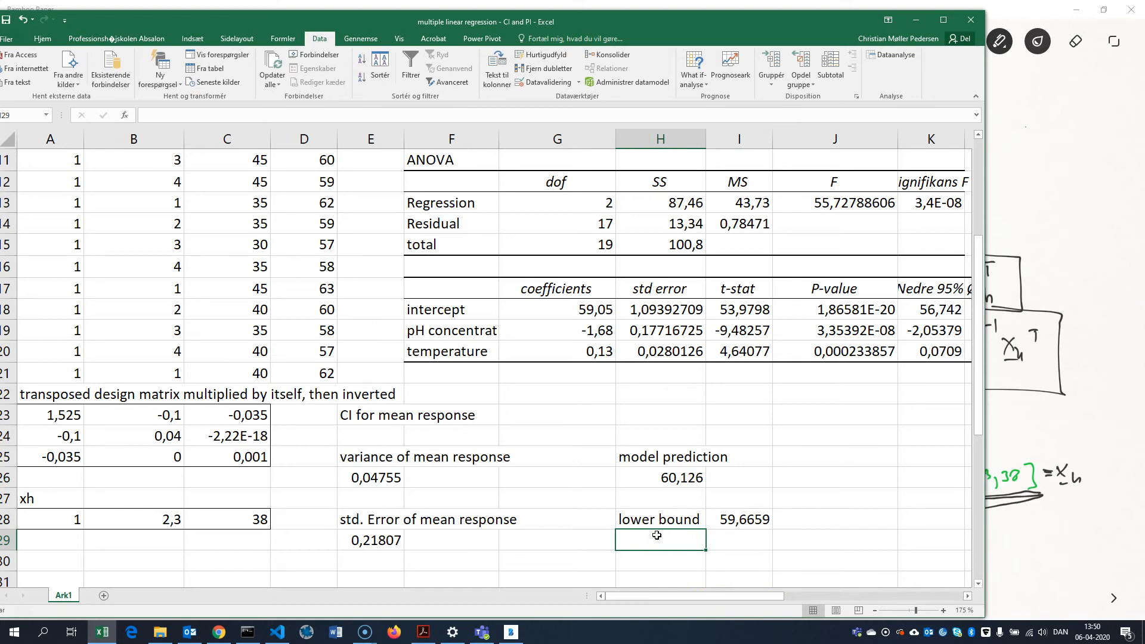
pyautogui.write('upper bound')
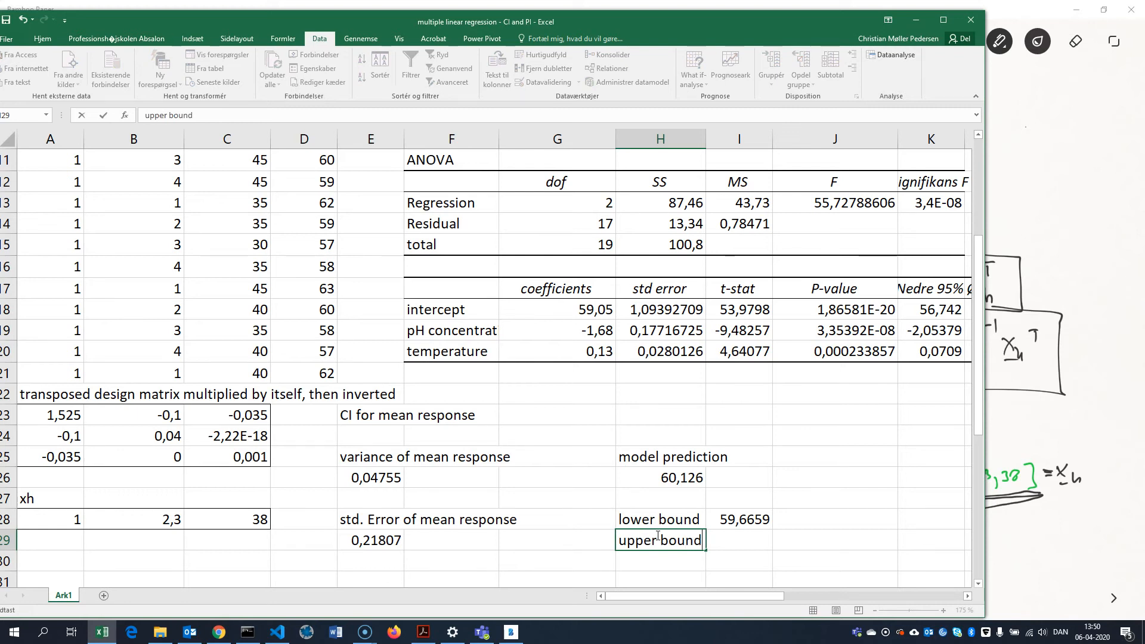
pyautogui.press('Tab')
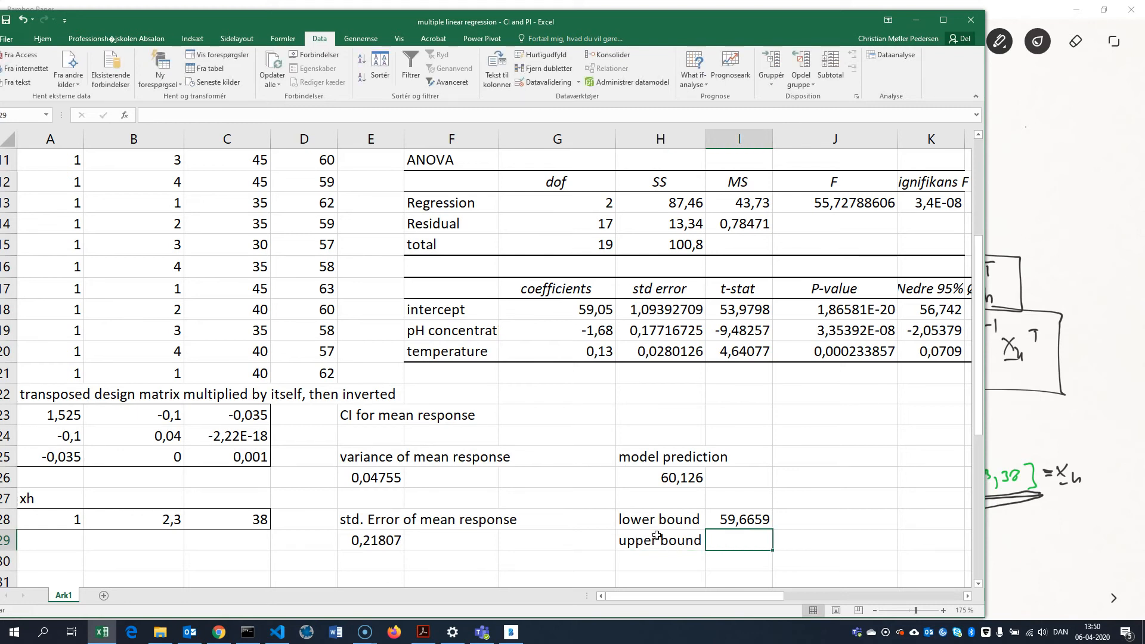
# - Copy the lower bound formula text from I28 into cell I29 without shifting its references
pyautogui.click(740, 520)
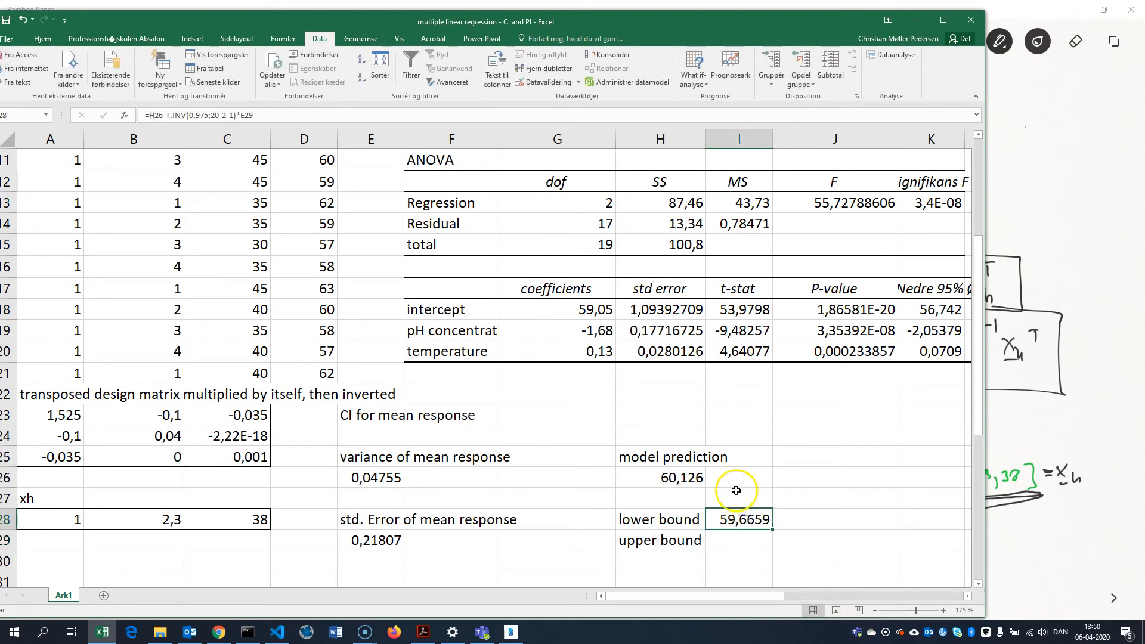
pyautogui.moveTo(268, 117); pyautogui.dragTo(144, 117)
pyautogui.hotkey('ctrl', 'c')
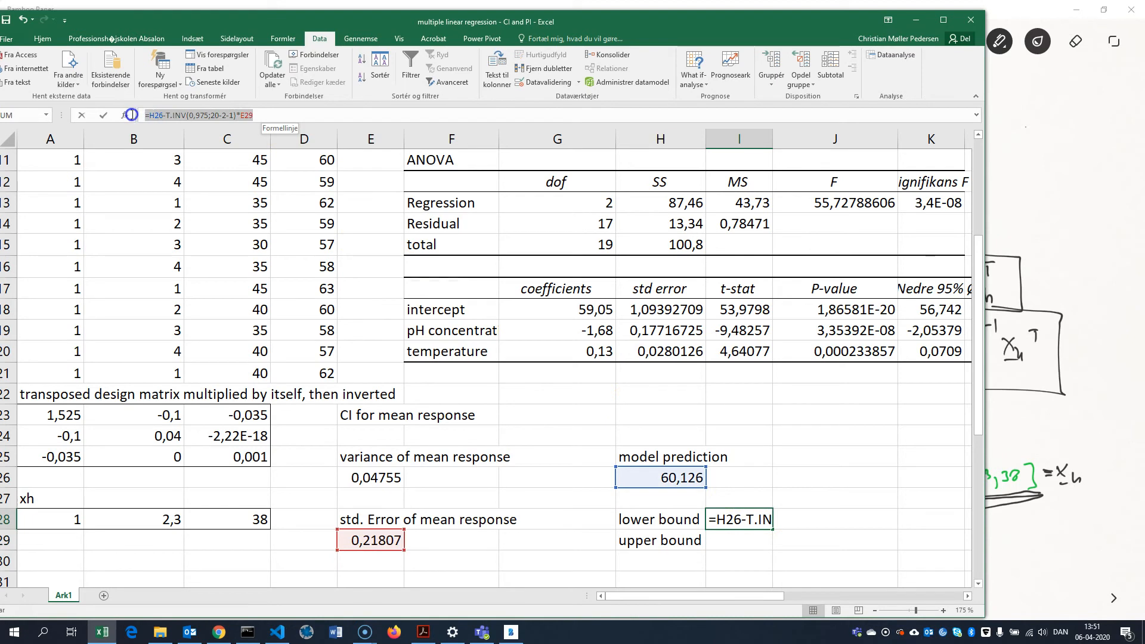
pyautogui.press('Escape')
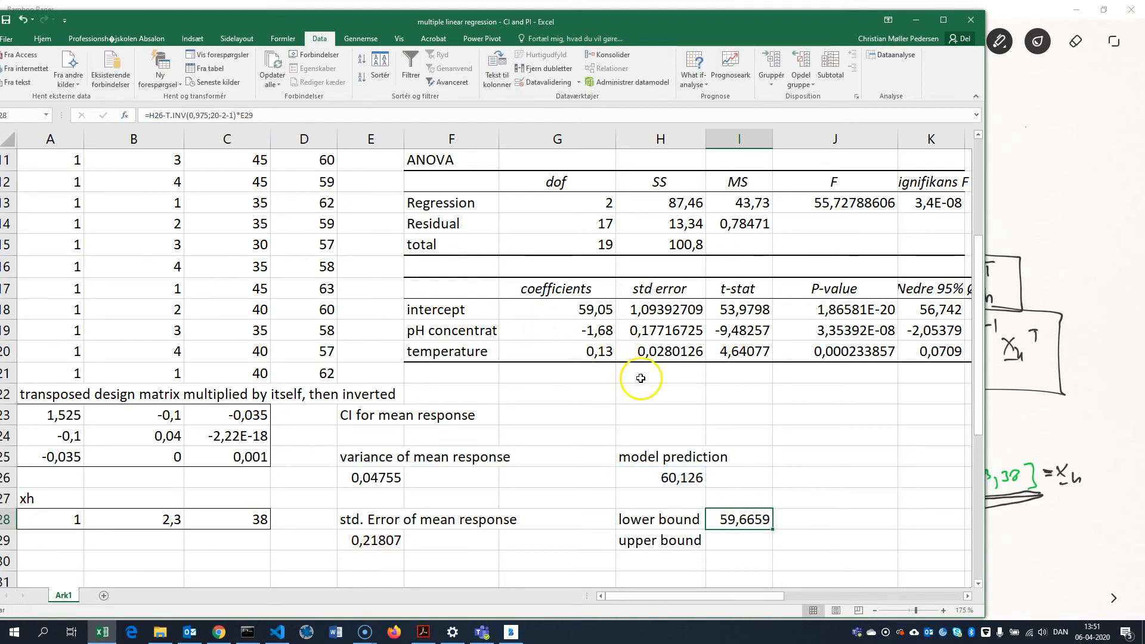
pyautogui.click(748, 540)
pyautogui.click(231, 116)
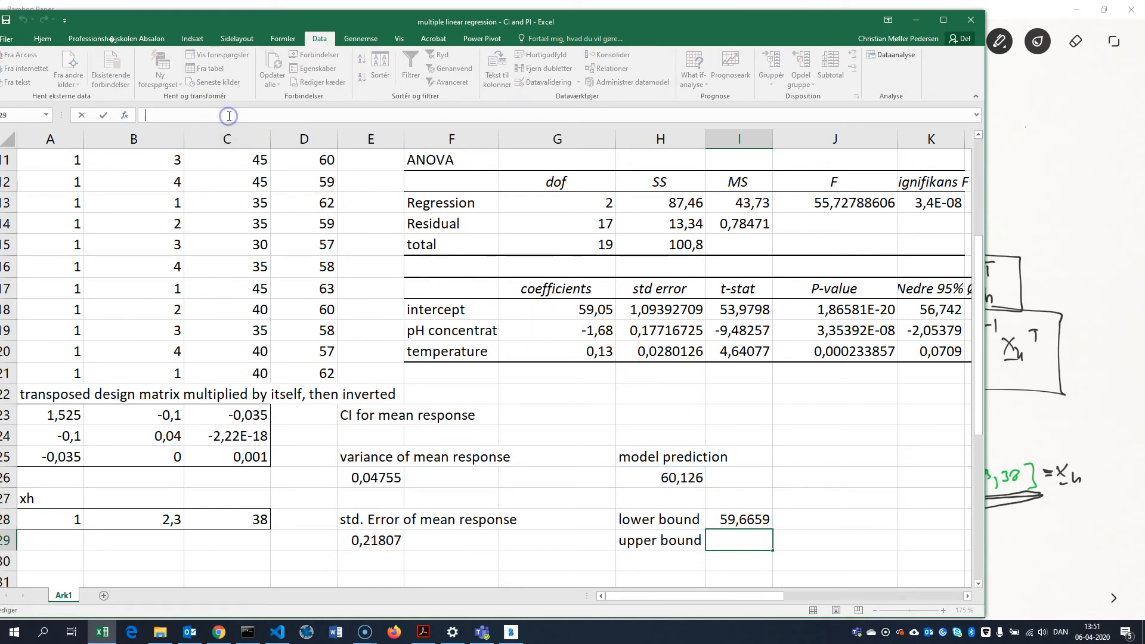
pyautogui.hotkey('ctrl', 'v')
pyautogui.hotkey('ctrl', 'Return')
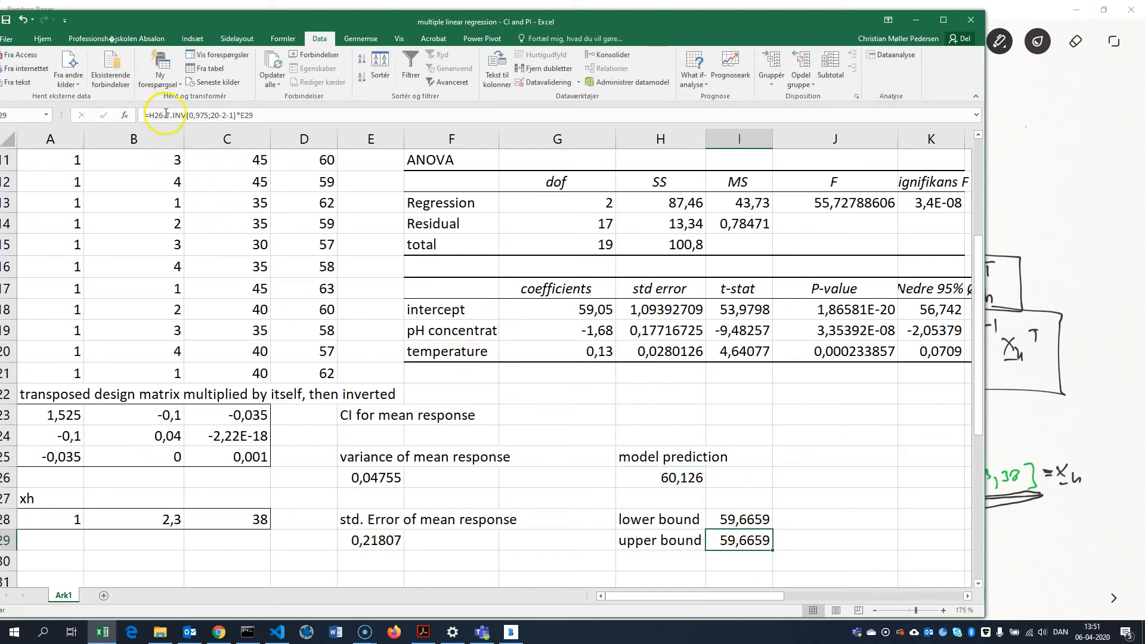
# - Change the minus after H26 to a plus in I29, giving =H26+T.INV(0,975;20-2-1)*E29
pyautogui.click(166, 114)
pyautogui.press('BackSpace')
pyautogui.write('+')
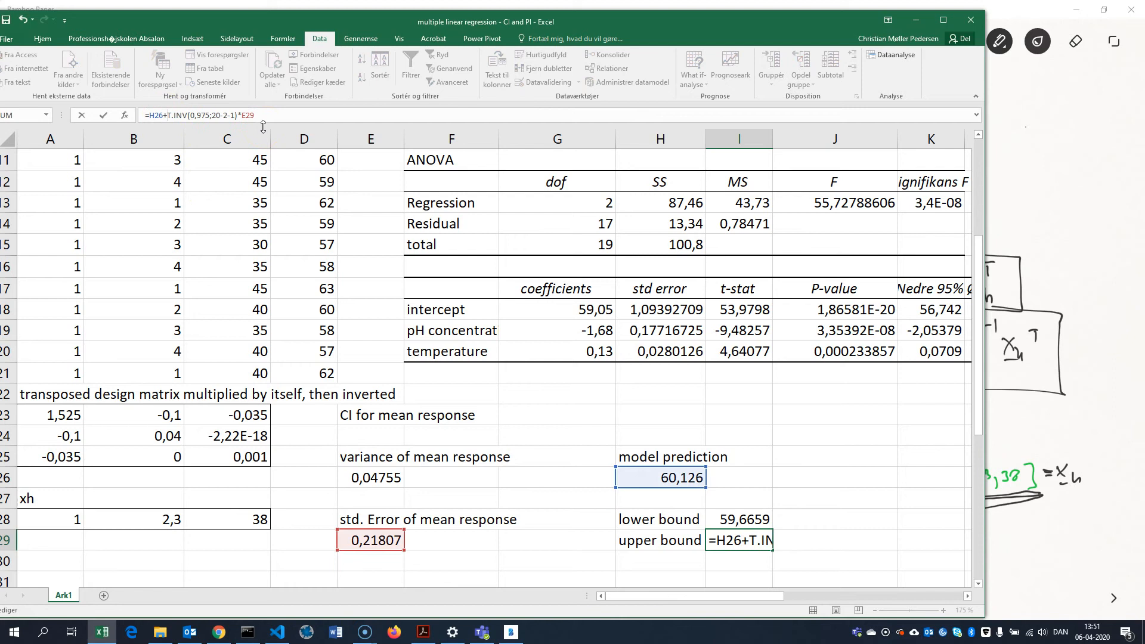
pyautogui.press('Return')
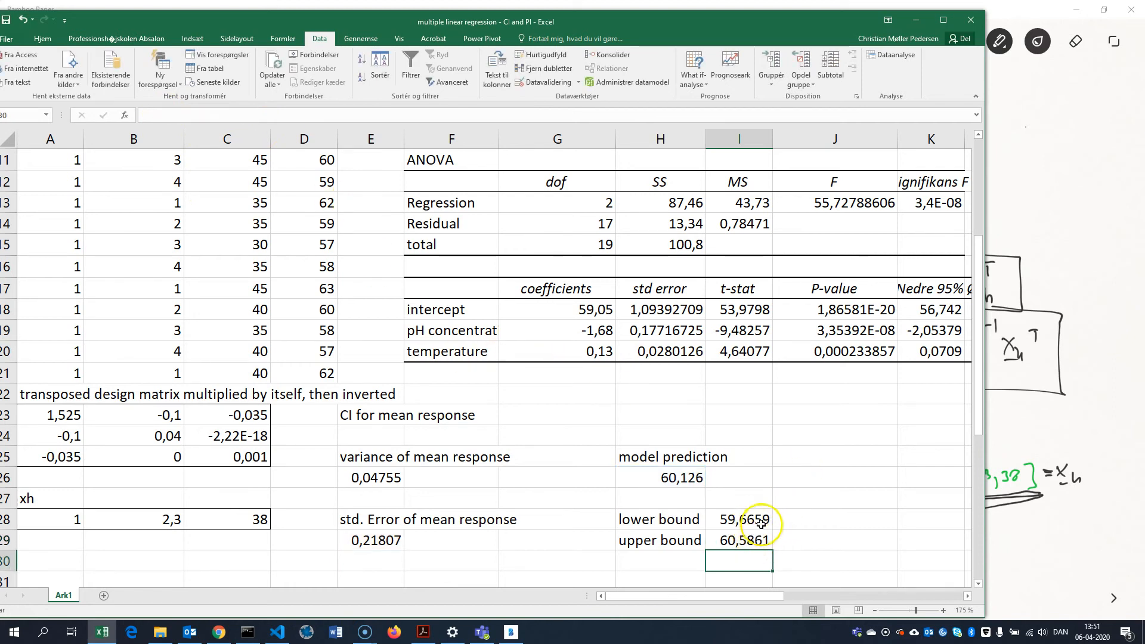
# - Move the workbook window aside to compare the regression plane sketch in the Bamboo Paper notes with the computed confidence bounds
pyautogui.moveTo(771, 39)
pyautogui.mouseDown()
pyautogui.moveTo(793, 46)
pyautogui.moveTo(802, 275)
pyautogui.moveTo(839, 398)
pyautogui.mouseUp()
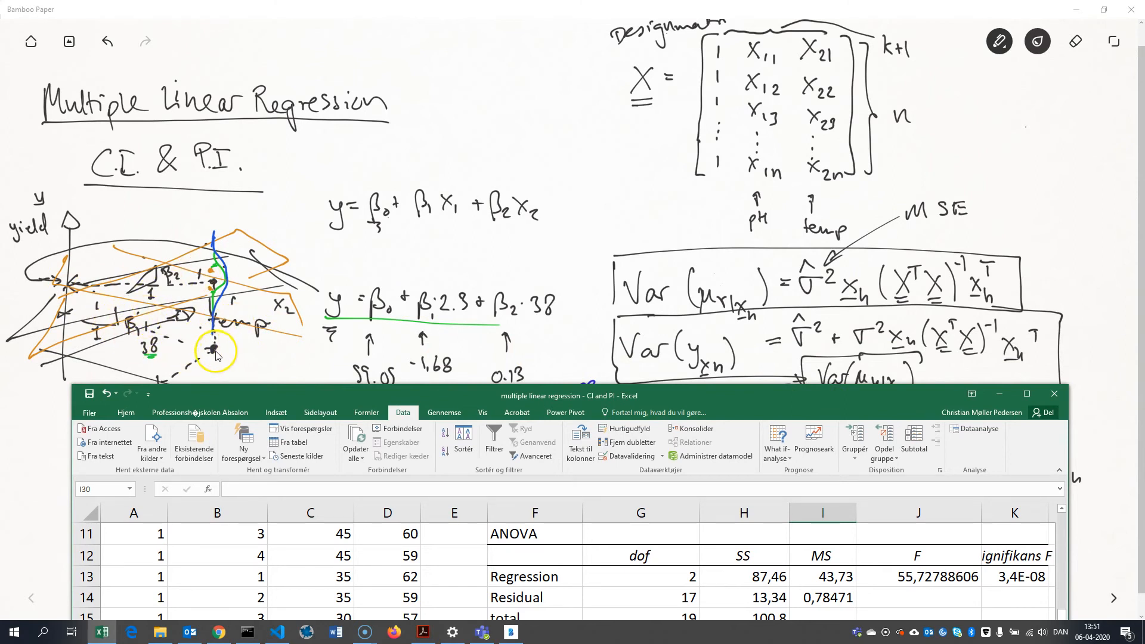
pyautogui.moveTo(177, 392); pyautogui.dragTo(170, 424)
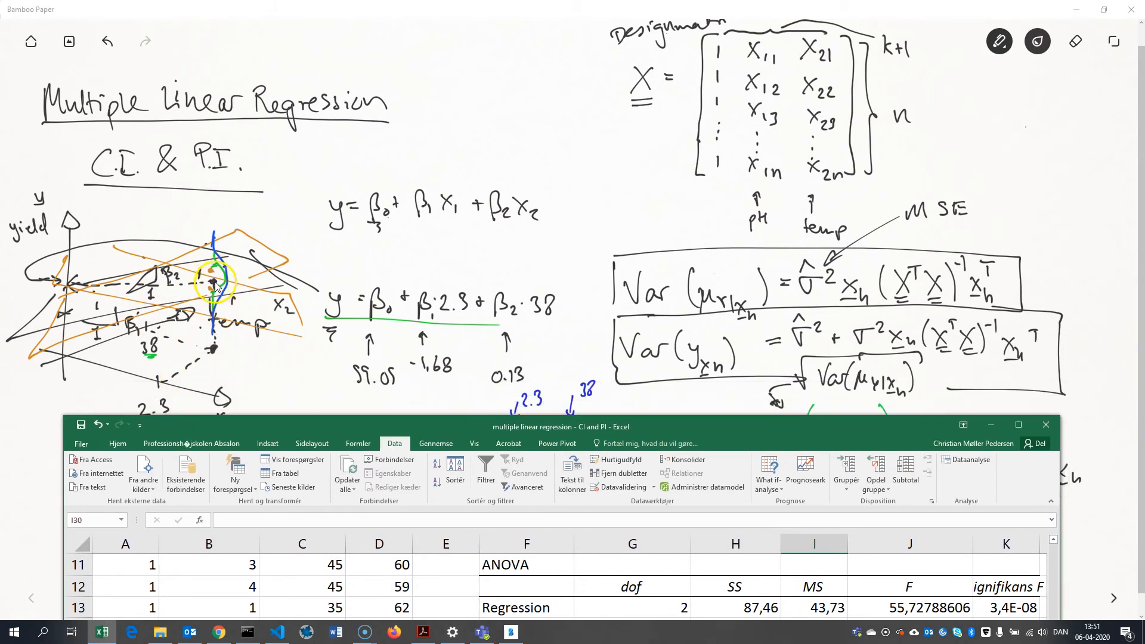
pyautogui.moveTo(733, 435)
pyautogui.mouseDown()
pyautogui.moveTo(682, 212)
pyautogui.moveTo(669, 73)
pyautogui.mouseUp()
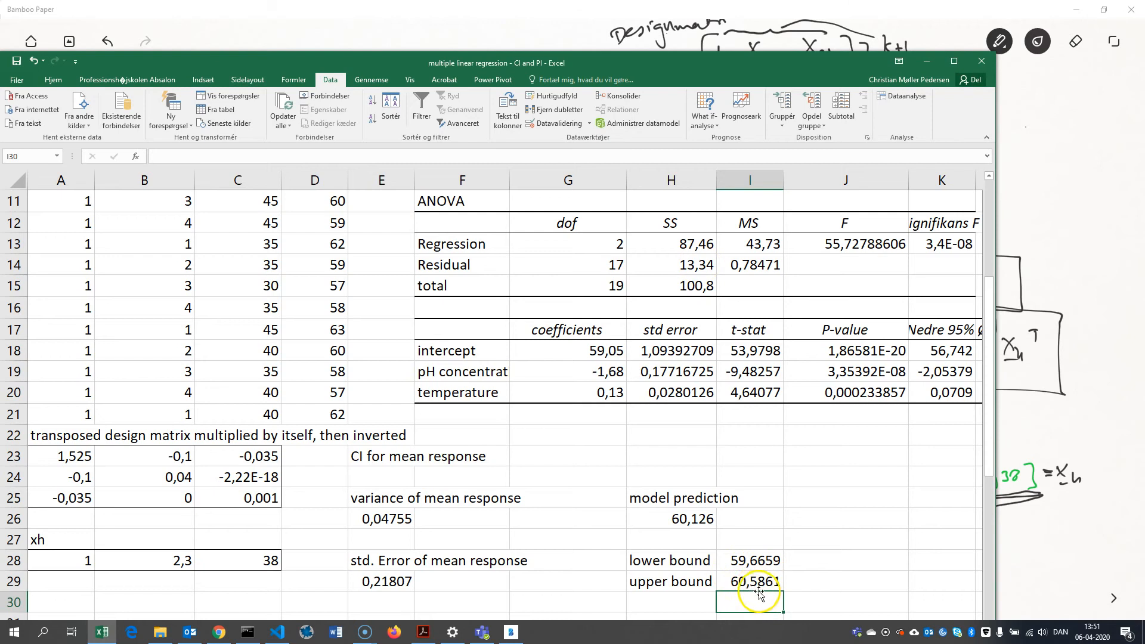
pyautogui.moveTo(793, 60)
pyautogui.mouseDown()
pyautogui.moveTo(769, 119)
pyautogui.moveTo(765, 539)
pyautogui.moveTo(763, 501)
pyautogui.mouseUp()
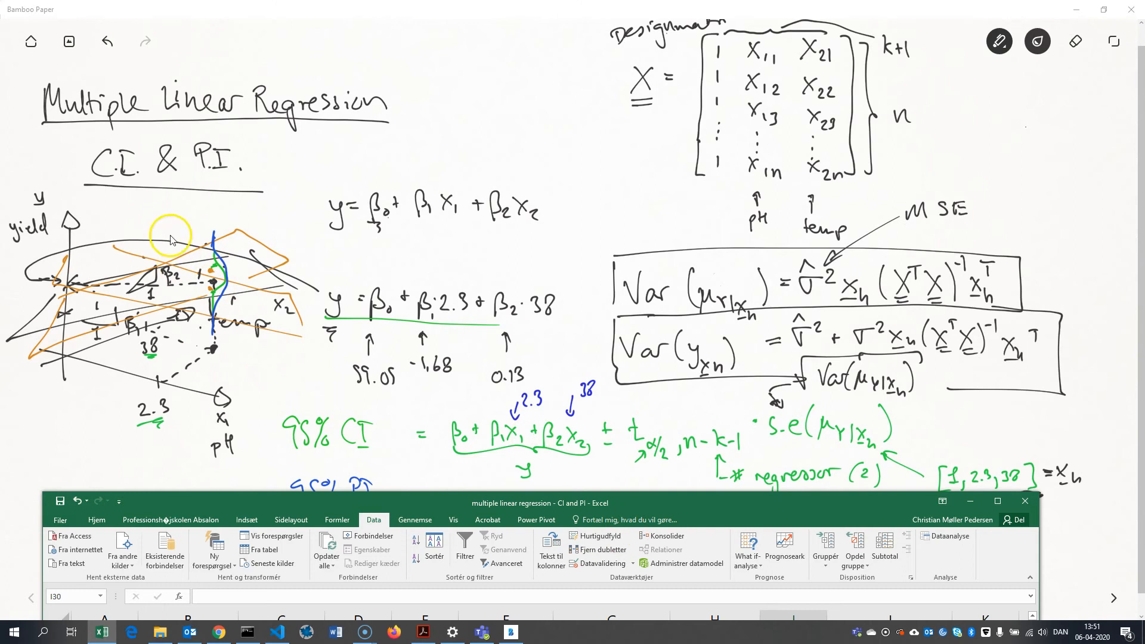
# - Bring the workbook back up over the notes and add an outside border around the mean response block E23:I29
pyautogui.moveTo(724, 502); pyautogui.dragTo(696, 25)
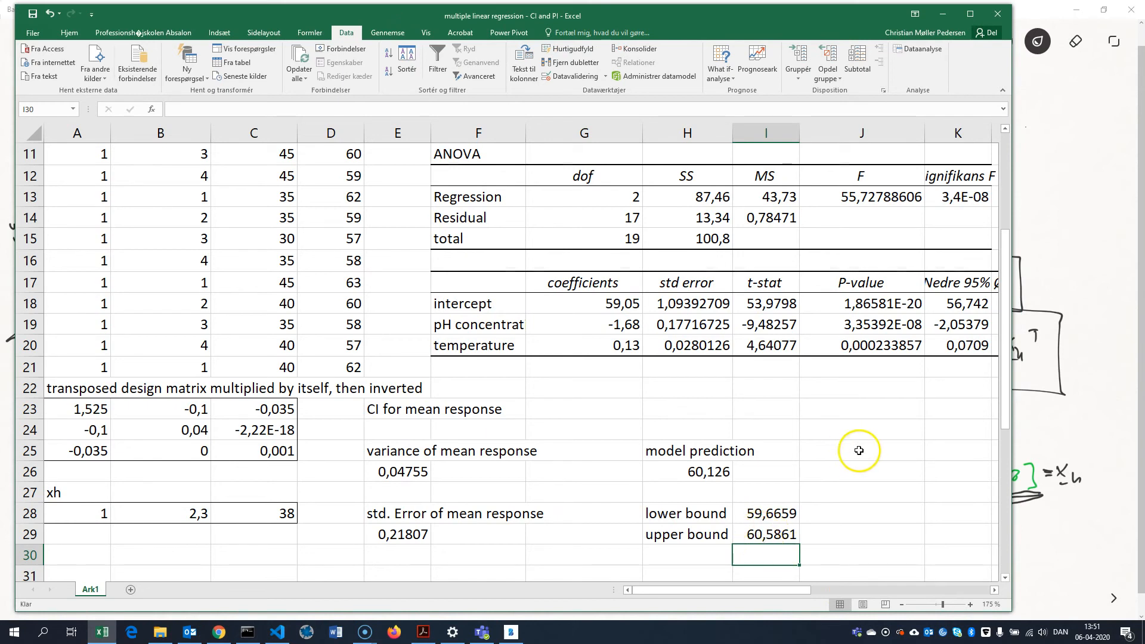
pyautogui.moveTo(382, 411); pyautogui.dragTo(783, 539)
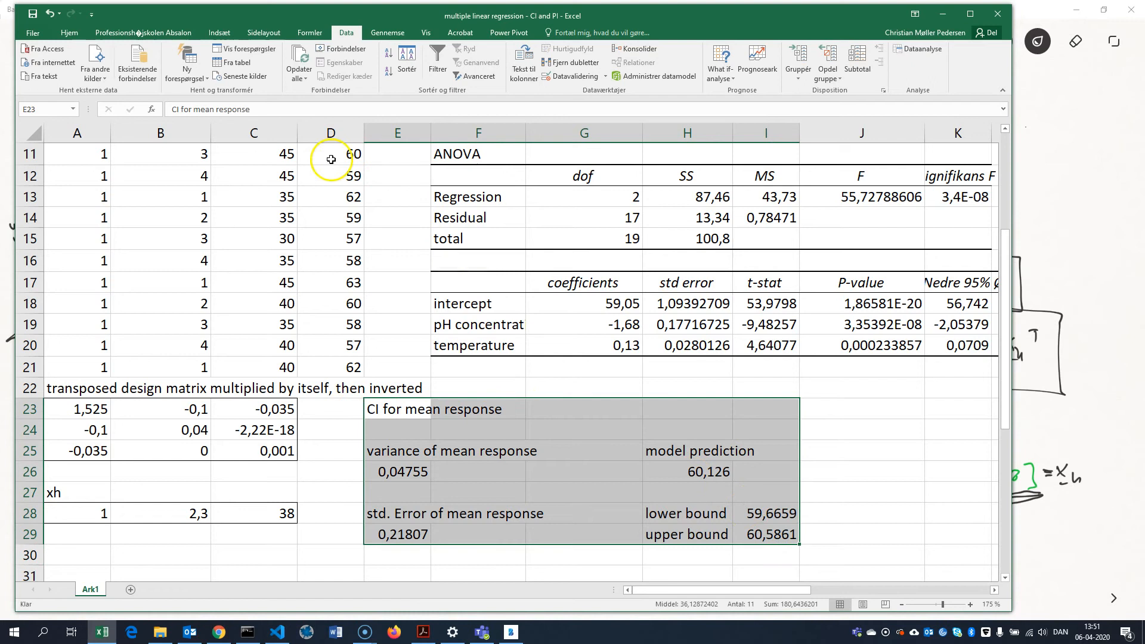
pyautogui.click(69, 33)
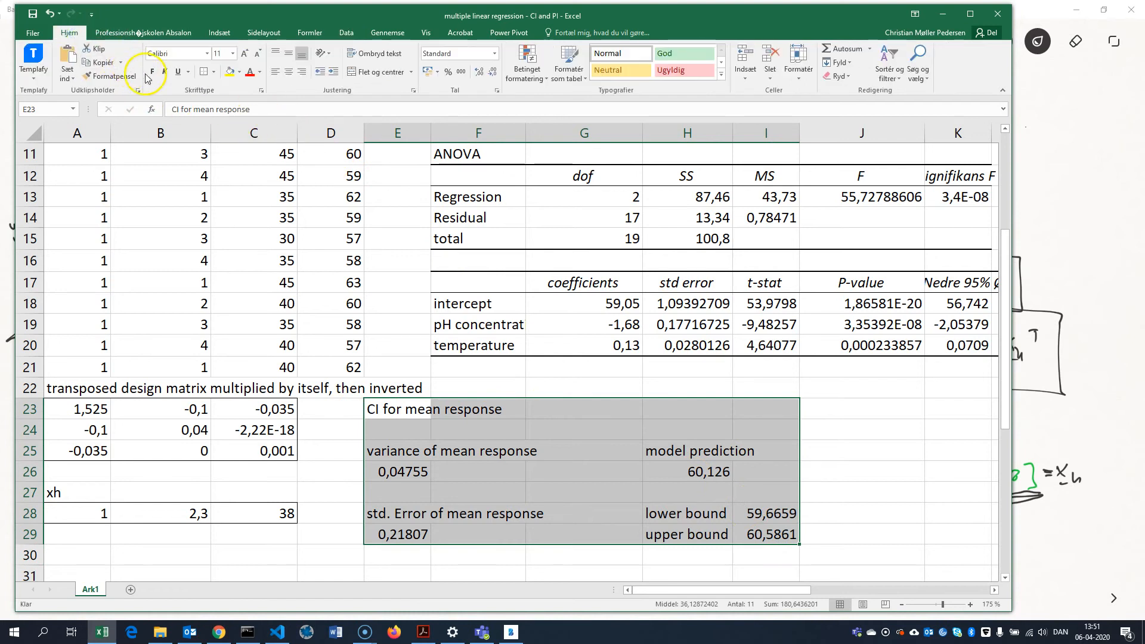
pyautogui.click(213, 77)
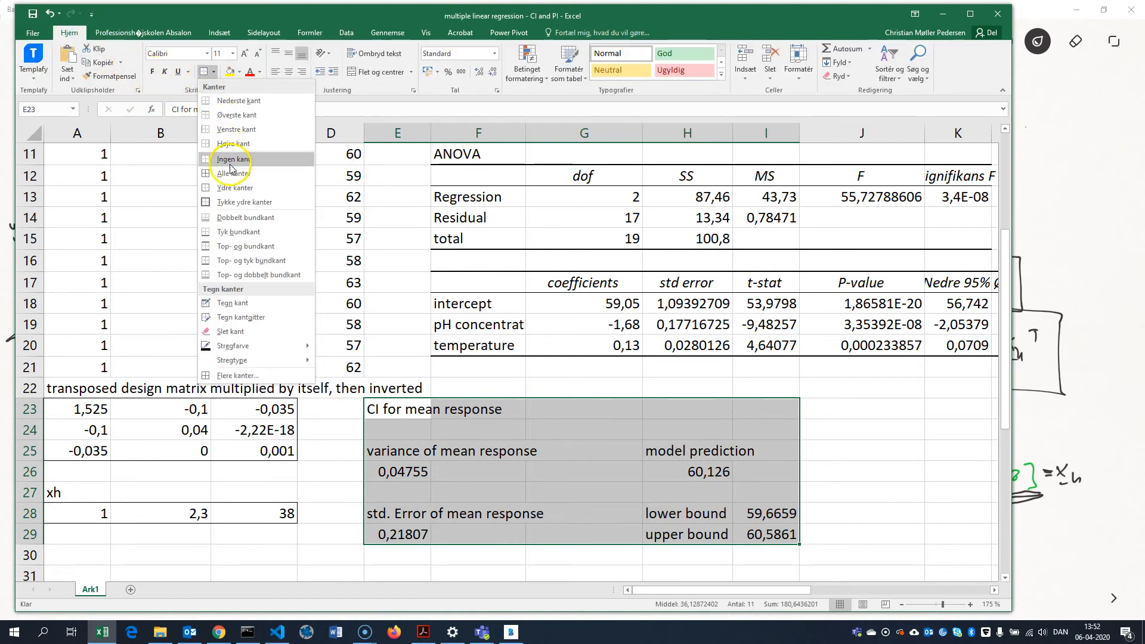
pyautogui.click(231, 187)
pyautogui.click(882, 472)
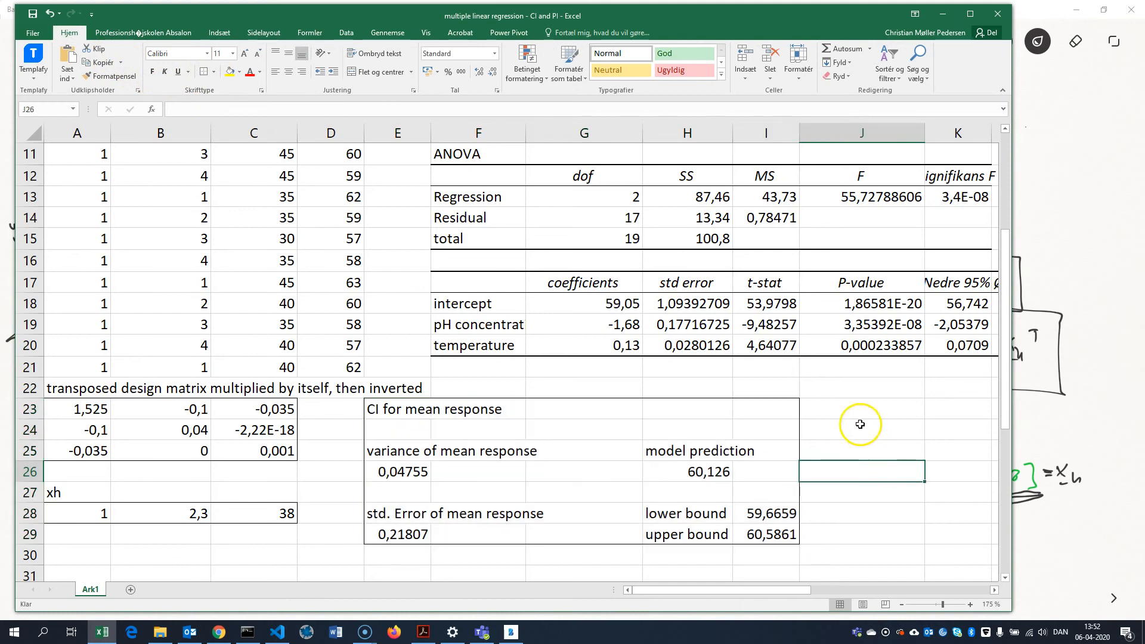
# - Enter the heading "PI for single new response" in J23 and the label "variance of new response" in J25
pyautogui.click(873, 410)
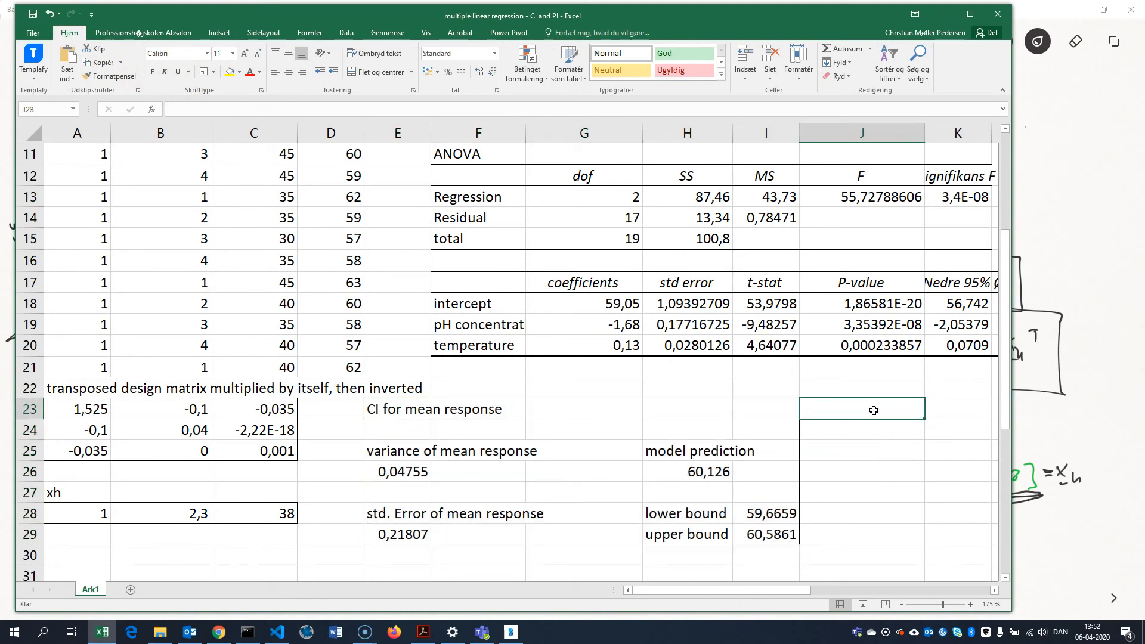
pyautogui.write('PI for single new response')
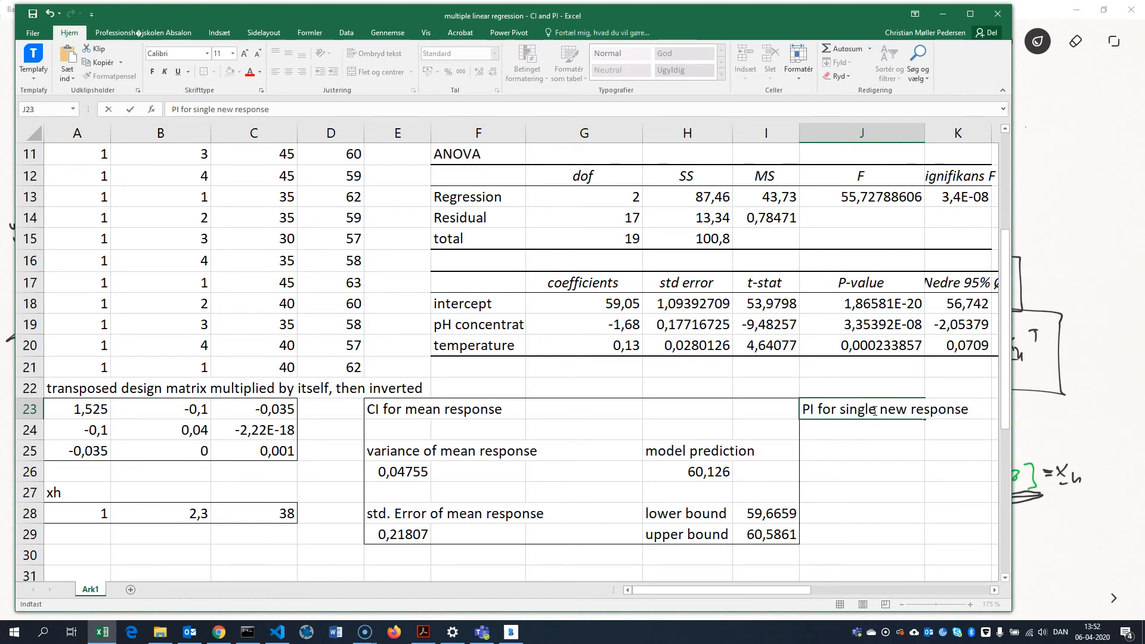
pyautogui.click(883, 445)
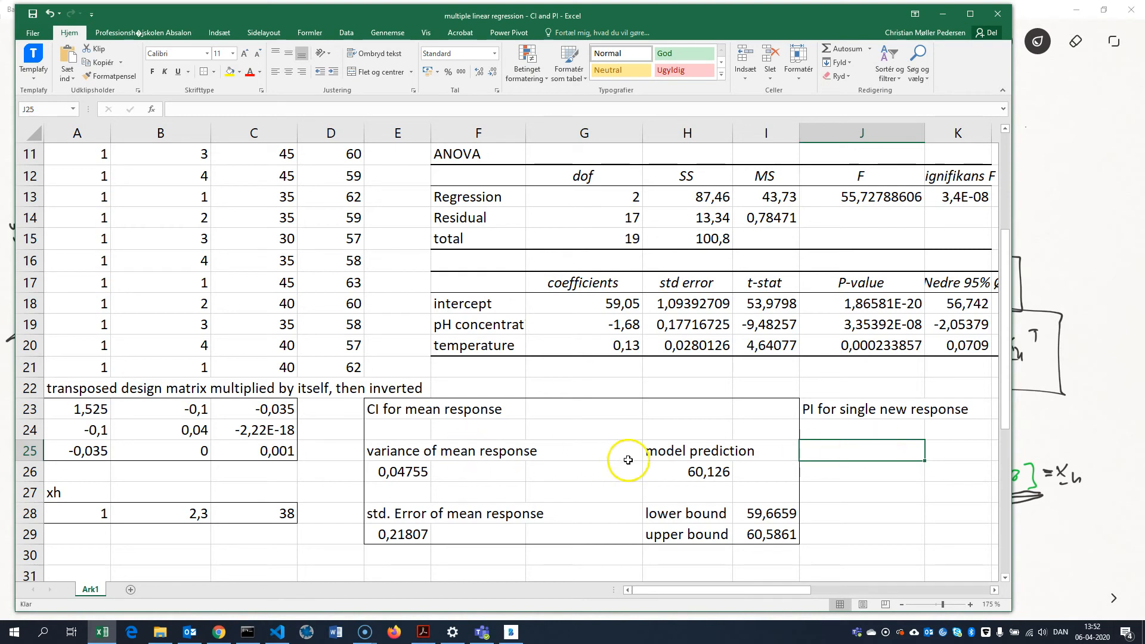
pyautogui.write('variance')
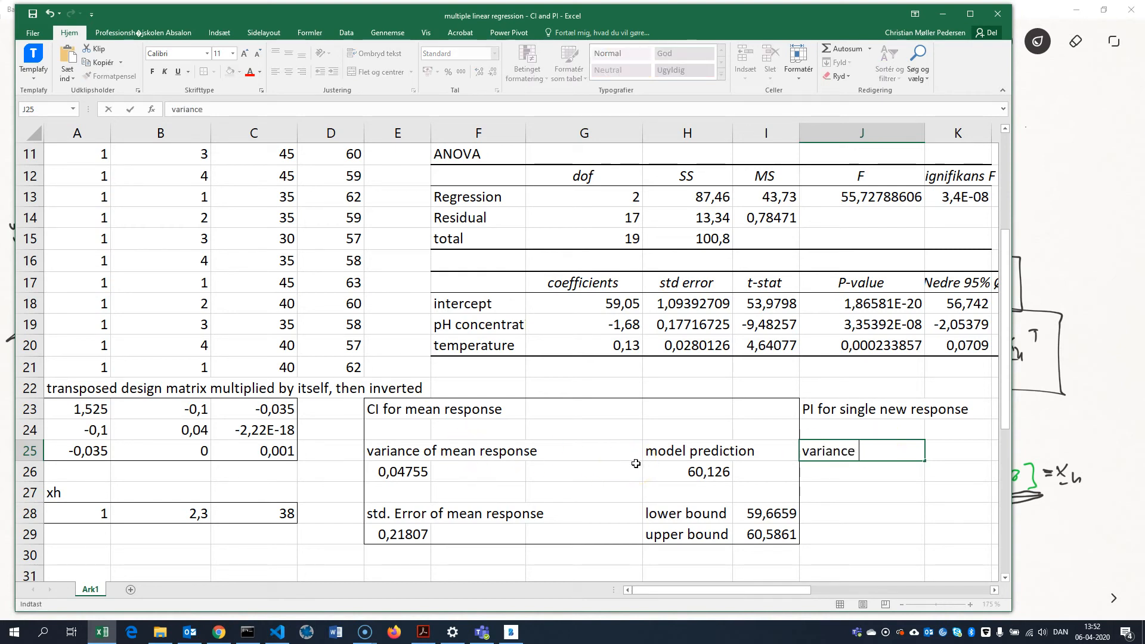
pyautogui.write(' of new response')
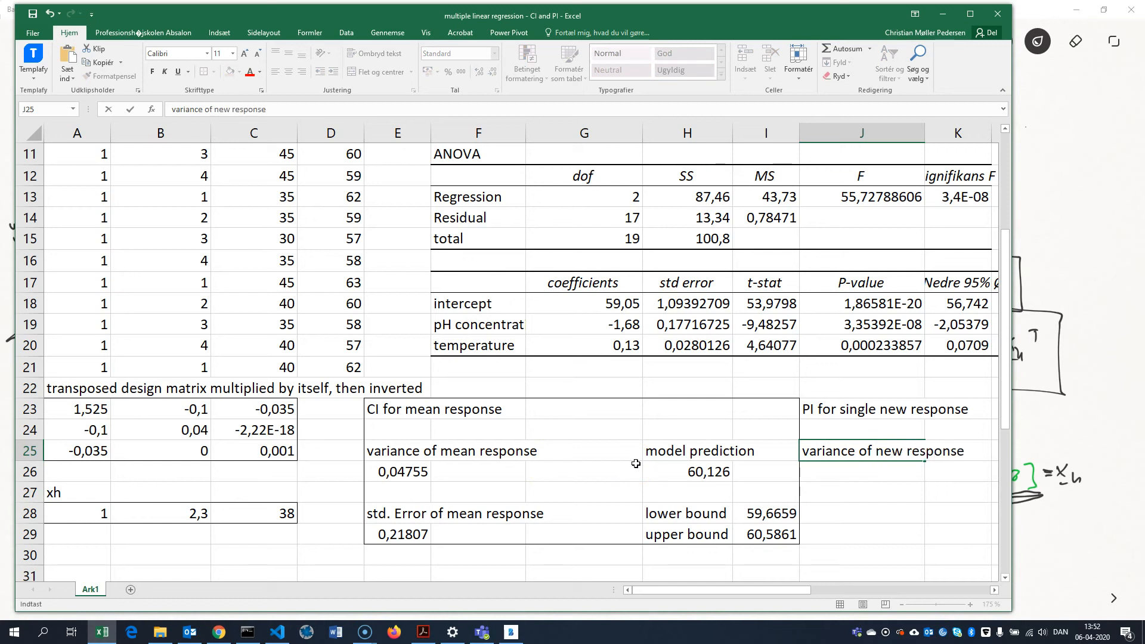
pyautogui.press('Return')
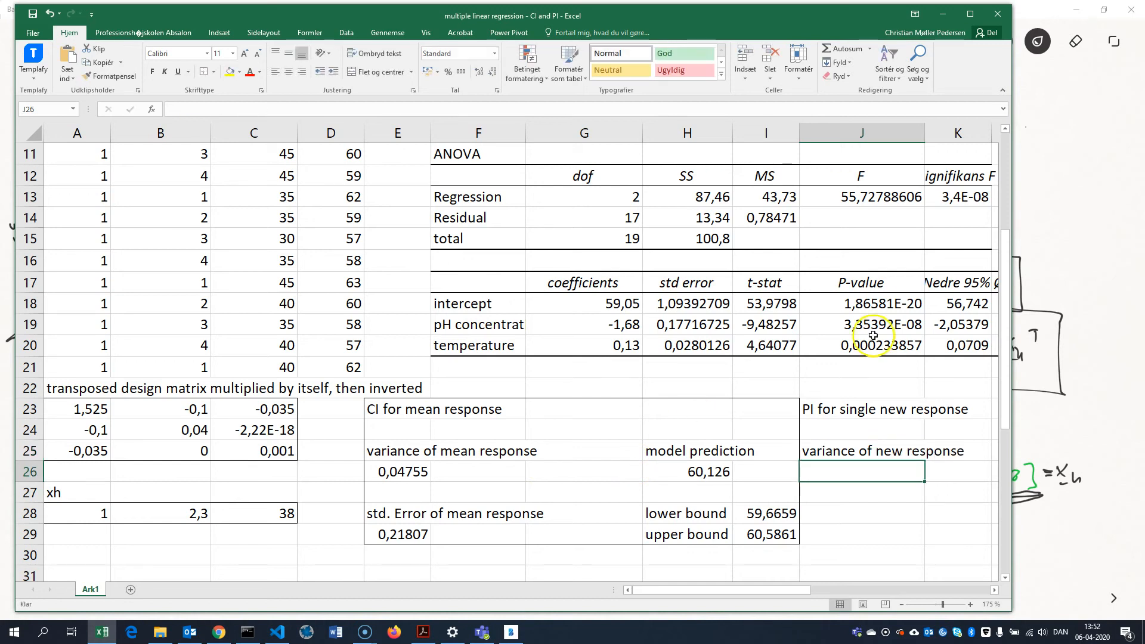
# - Check the Var(y) formula in the notes behind the workbook, then copy the variance of mean response formula text from E26
pyautogui.moveTo(1009, 174); pyautogui.dragTo(585, 176)
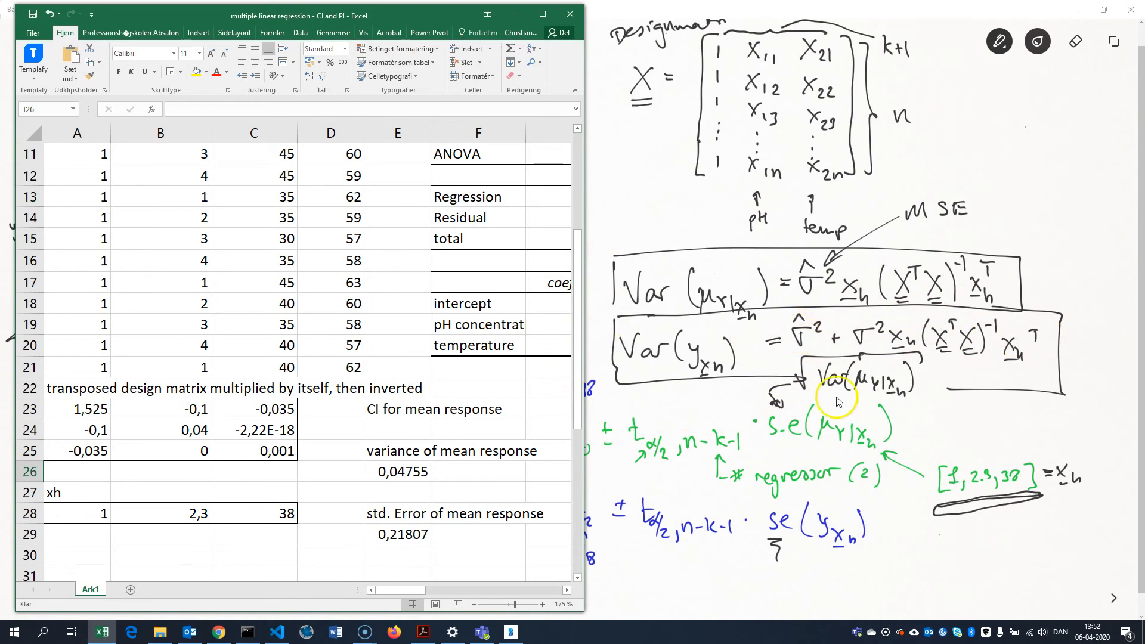
pyautogui.moveTo(585, 210); pyautogui.dragTo(1052, 211)
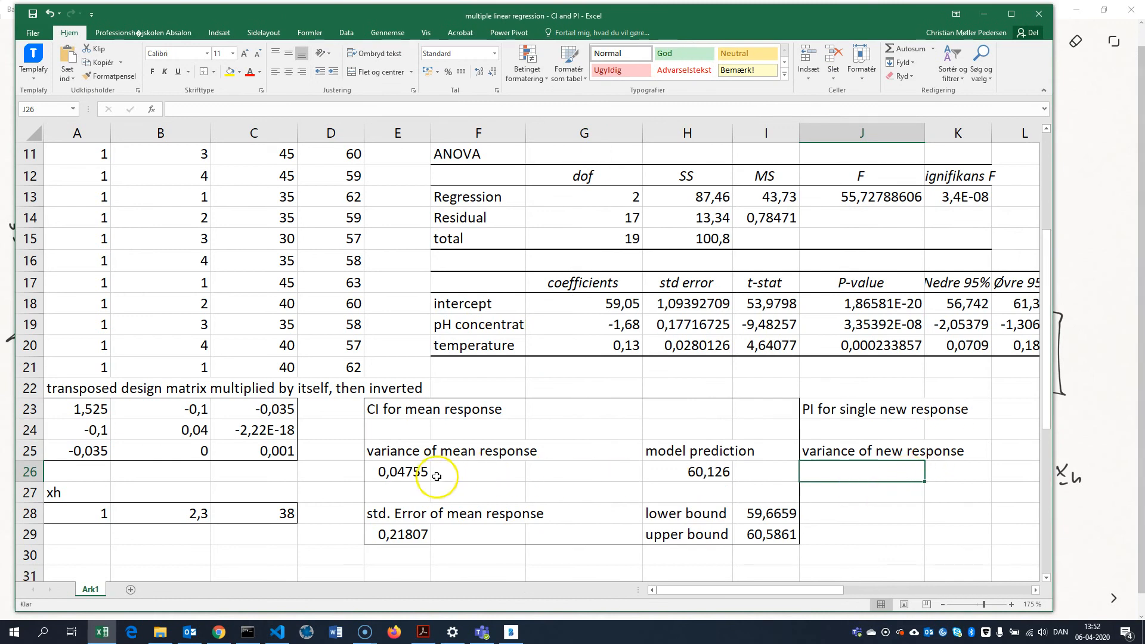
pyautogui.click(395, 472)
pyautogui.moveTo(449, 110); pyautogui.dragTo(150, 110)
pyautogui.hotkey('ctrl', 'c')
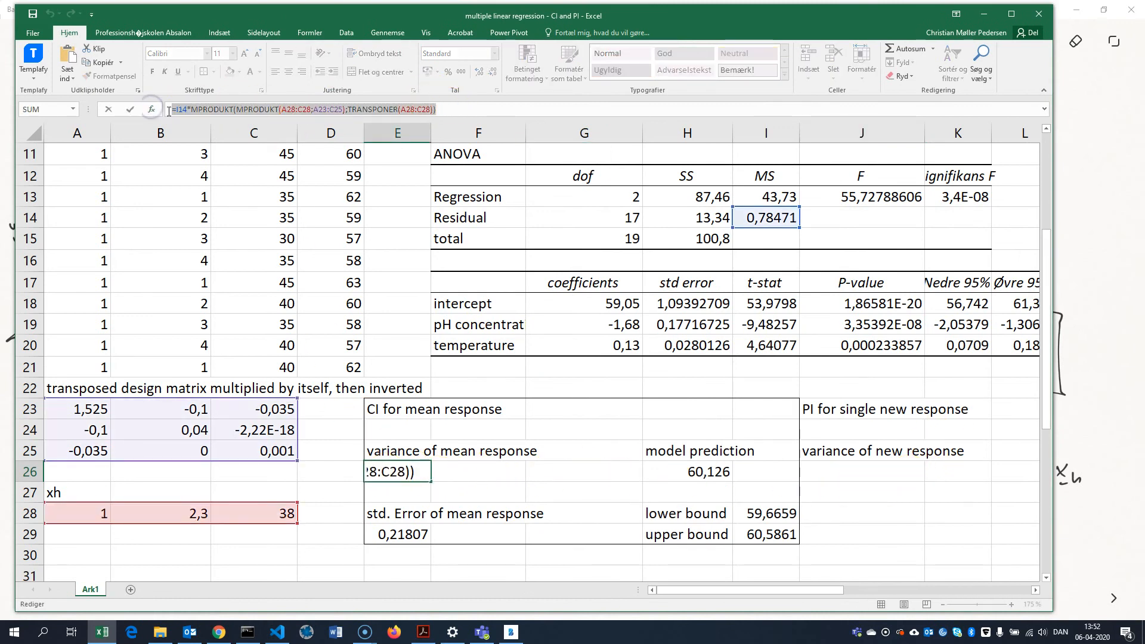
pyautogui.press('Escape')
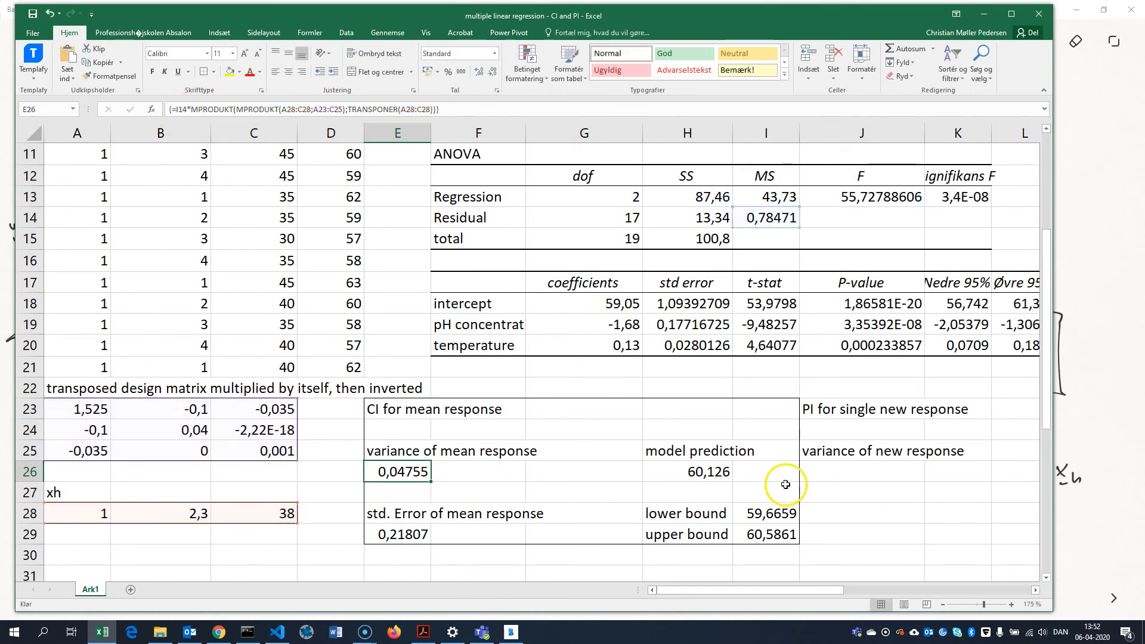
# - Paste the copied formula into J26 and add the residual MS, entering =I14*MPRODUKT(MPRODUKT(A28:C28;A23:C25);TRANSPONER(A28:C28))+I14 as an array formula
pyautogui.click(883, 476)
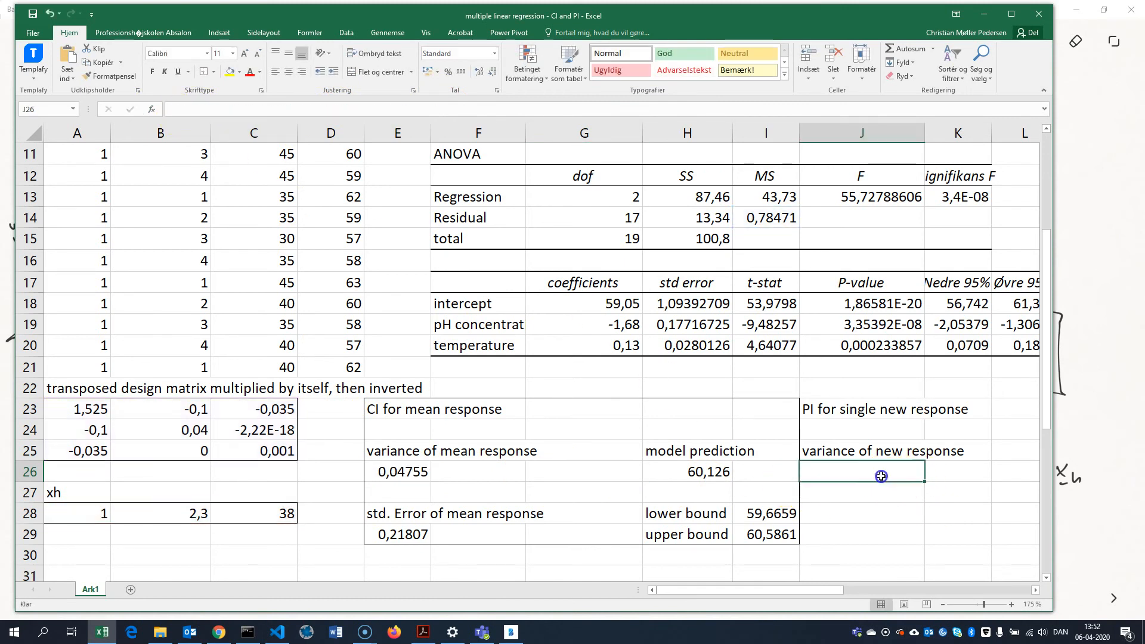
pyautogui.click(310, 109)
pyautogui.hotkey('ctrl', 'v')
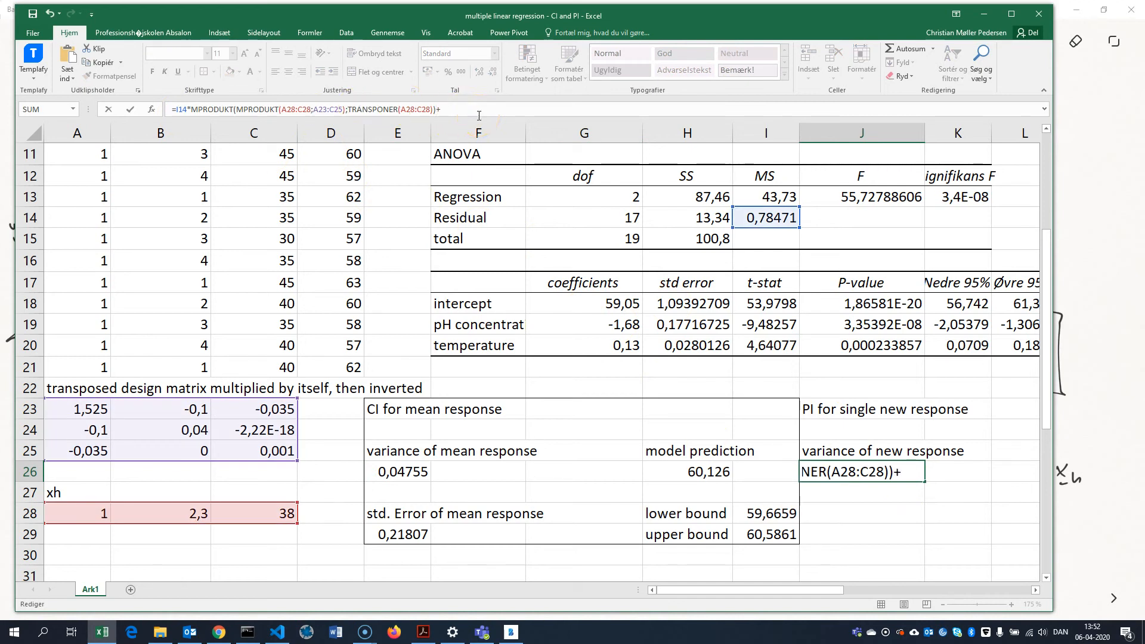
pyautogui.click(763, 219)
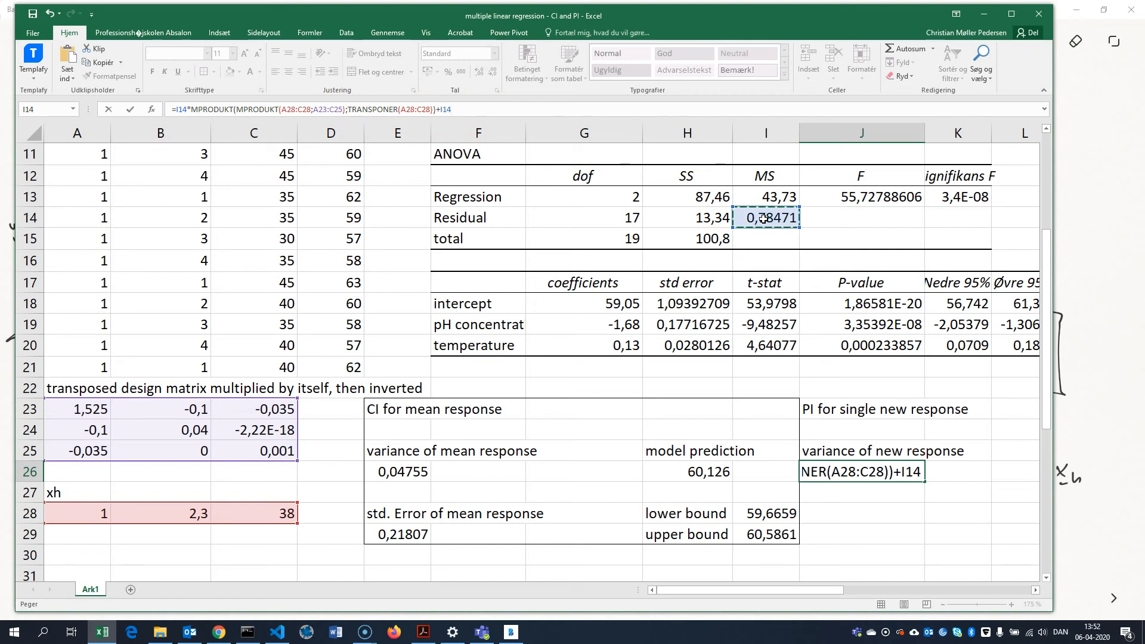
pyautogui.hotkey('ctrl', 'shift', 'Return')
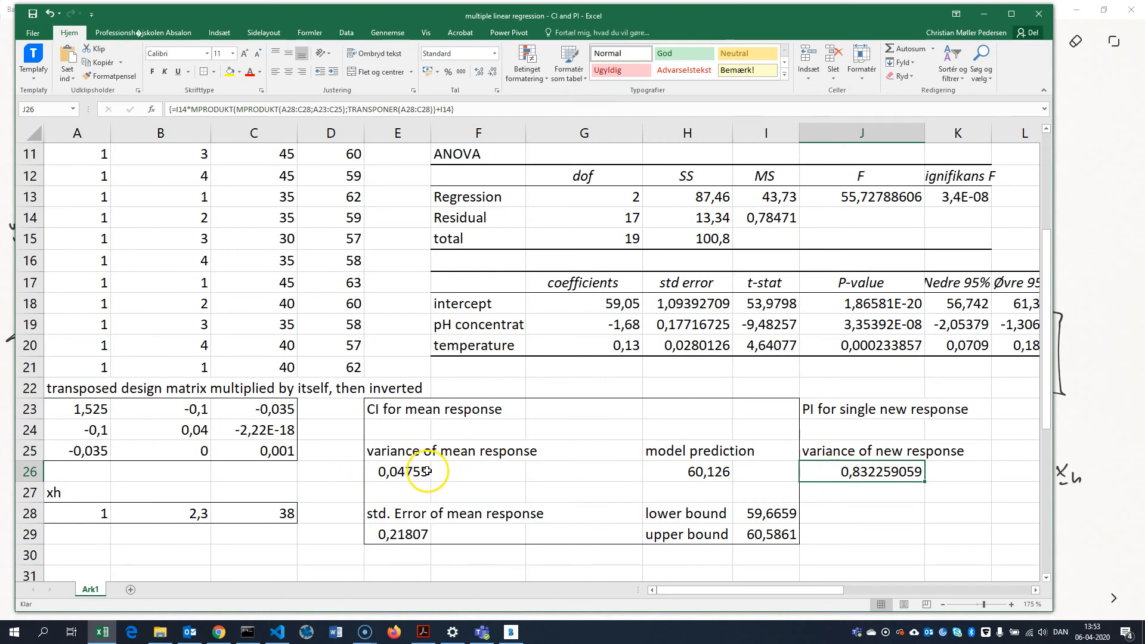
# - Label J28 "stsd error of new response" and compute the square root of the variance in J29 with =kvrod(J26)
pyautogui.click(845, 519)
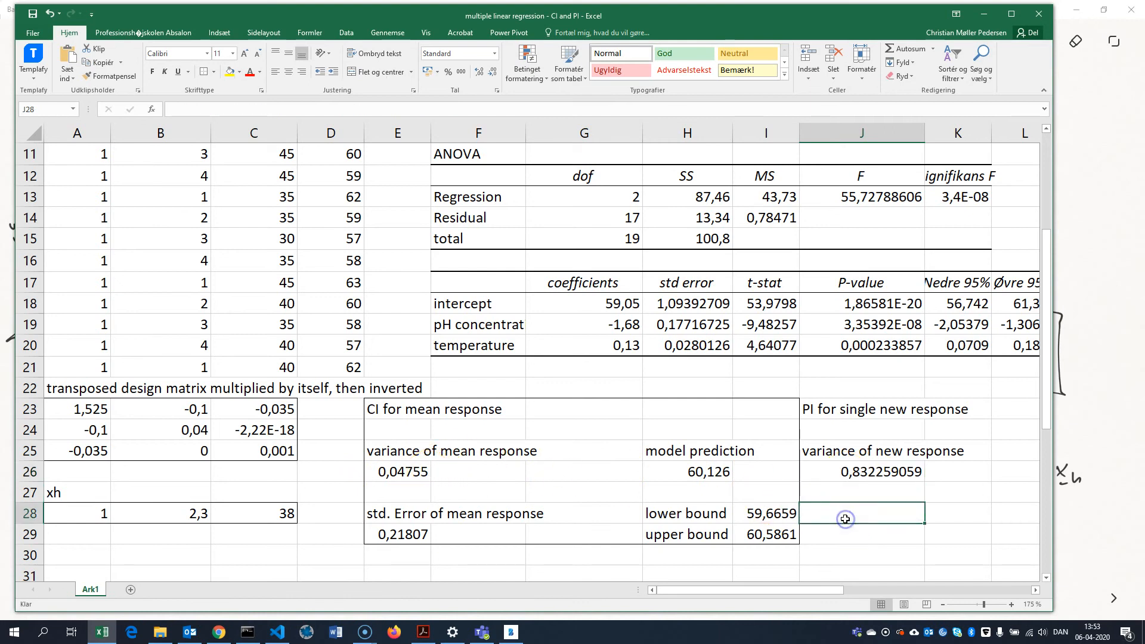
pyautogui.write('stsd error of new response')
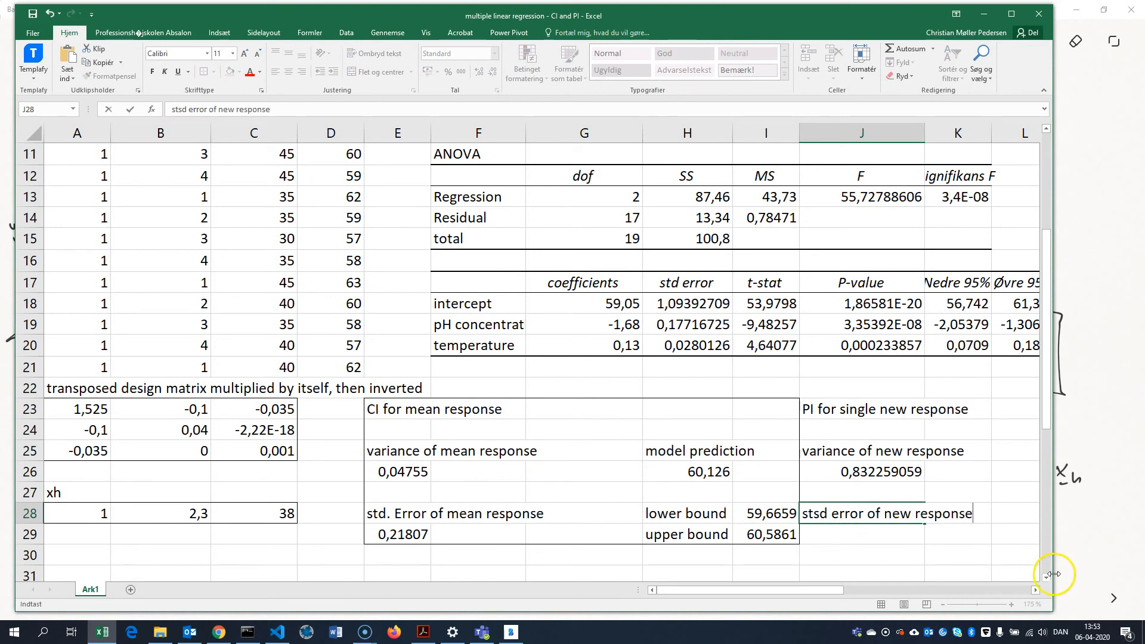
pyautogui.click(859, 537)
pyautogui.write('=kvrod(')
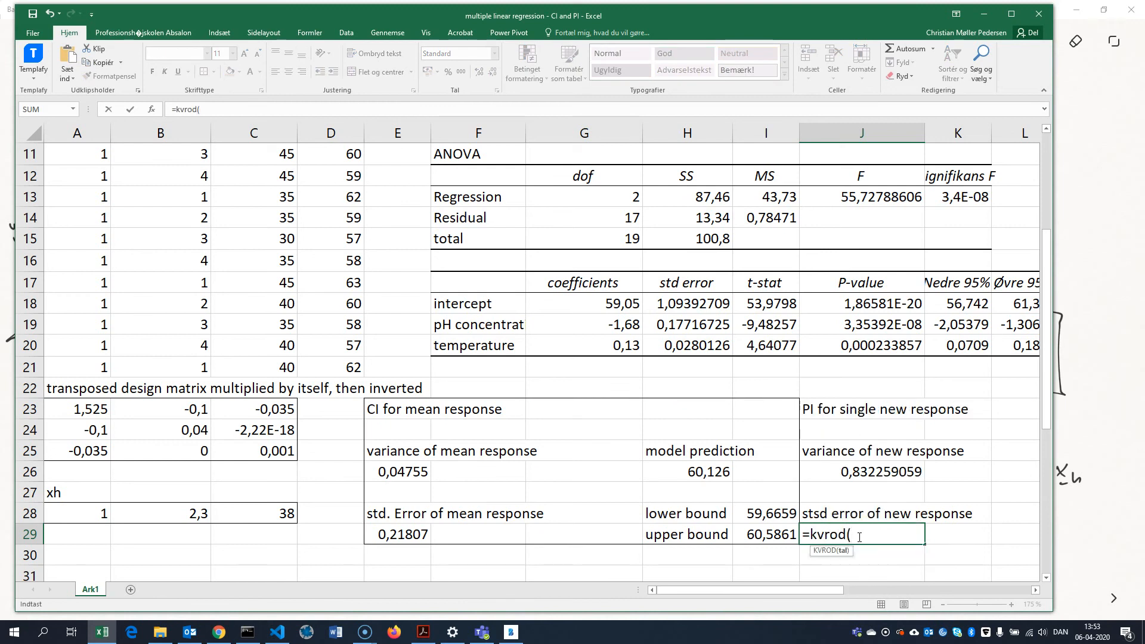
pyautogui.click(893, 474)
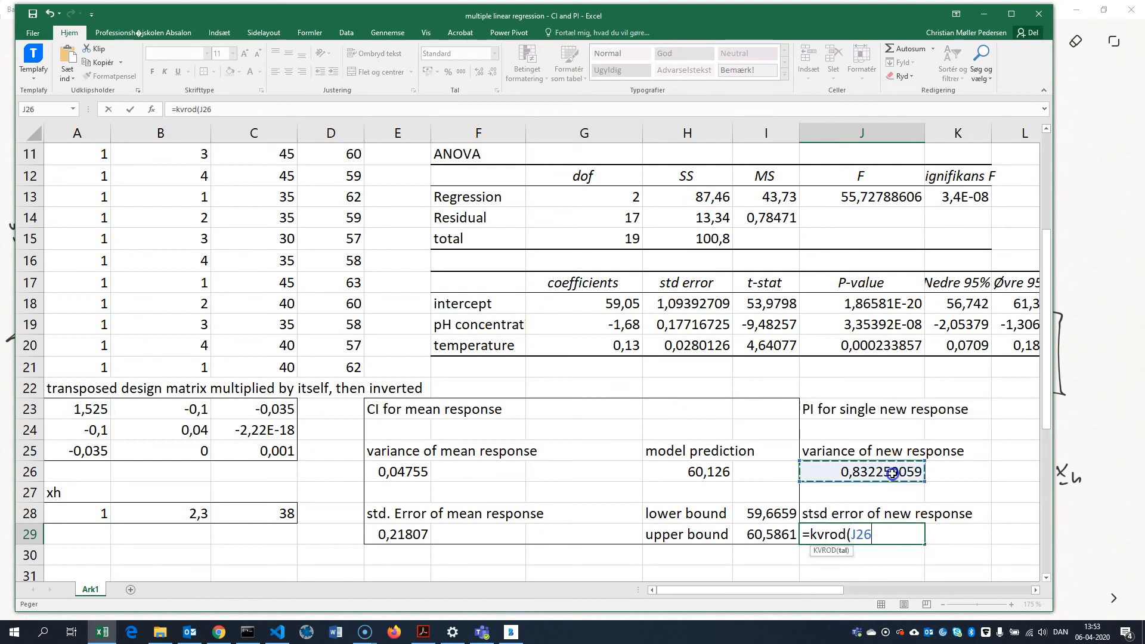
pyautogui.press('Return')
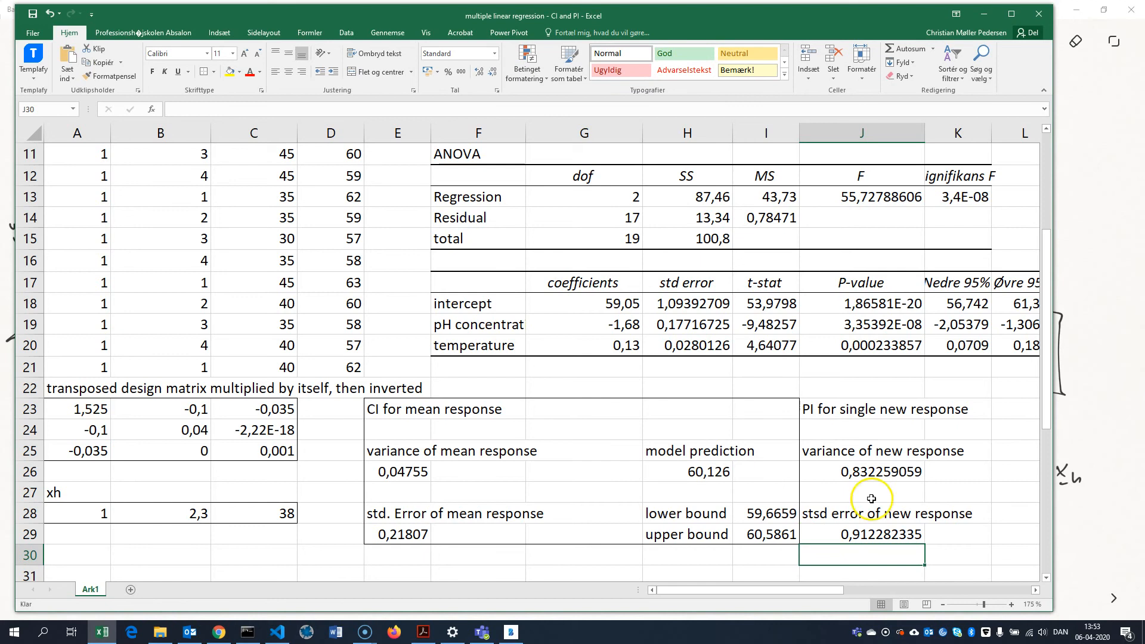
# - Label M25 "model prediction" and reference the existing prediction in M26 with =H26
pyautogui.hscroll(5, 767, 572)
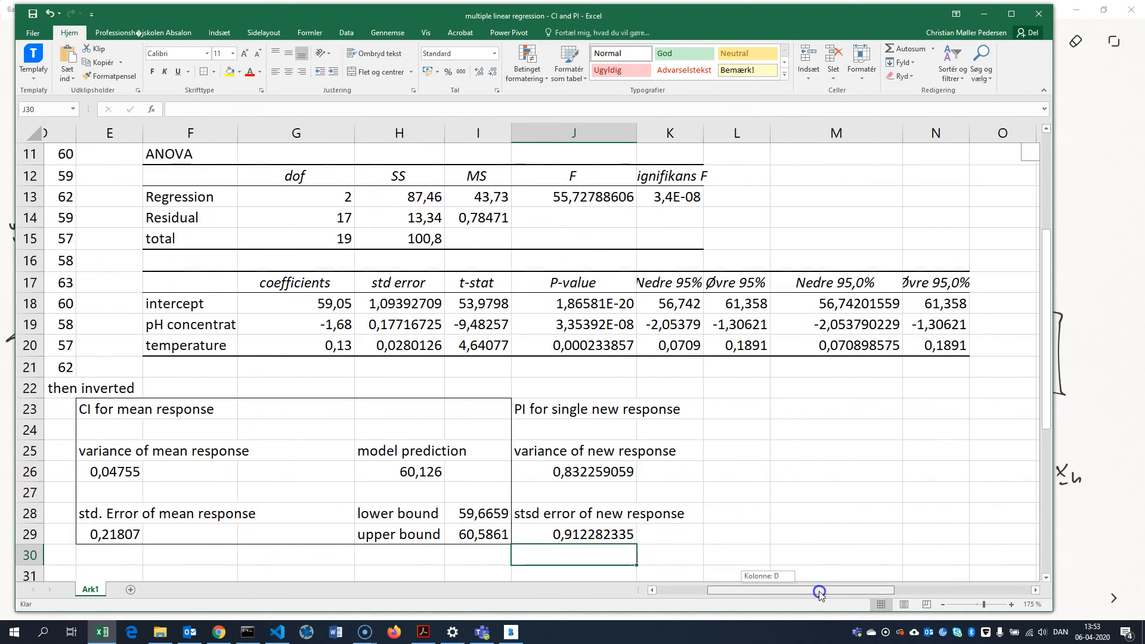
pyautogui.click(781, 446)
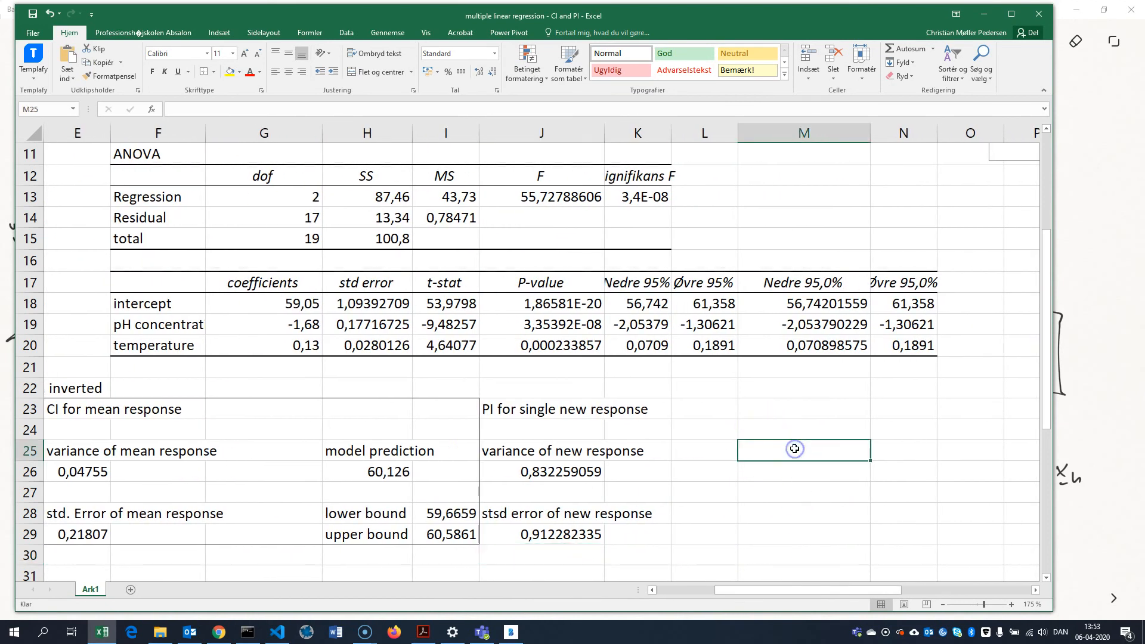
pyautogui.write('mno')
pyautogui.press('BackSpace')
pyautogui.press('BackSpace')
pyautogui.press('BackSpace')
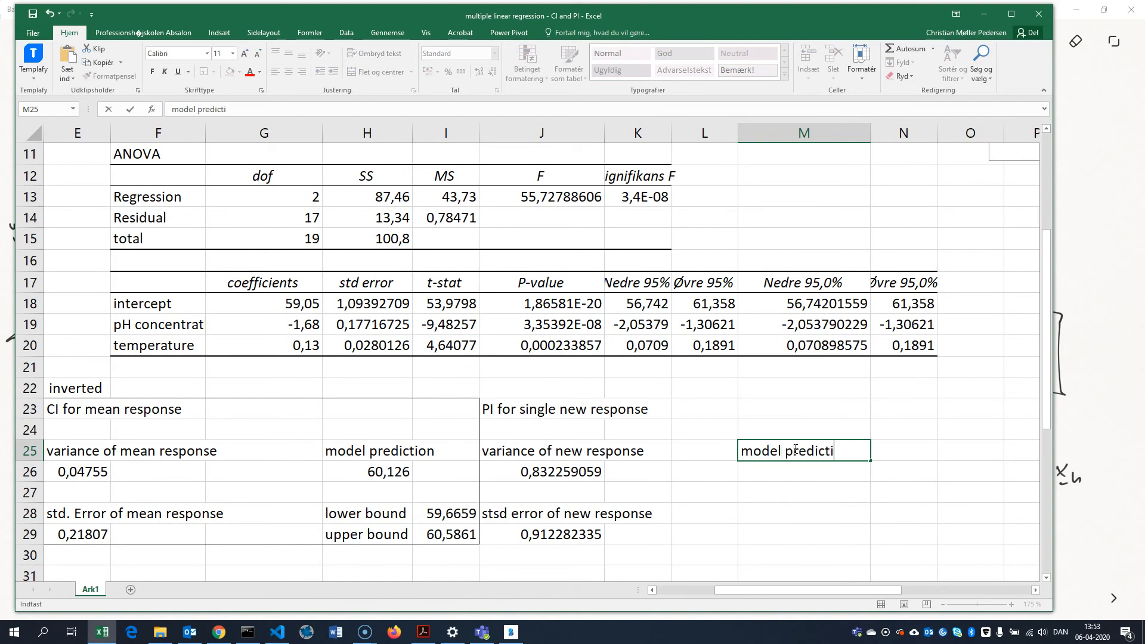
pyautogui.click(805, 477)
pyautogui.write('=')
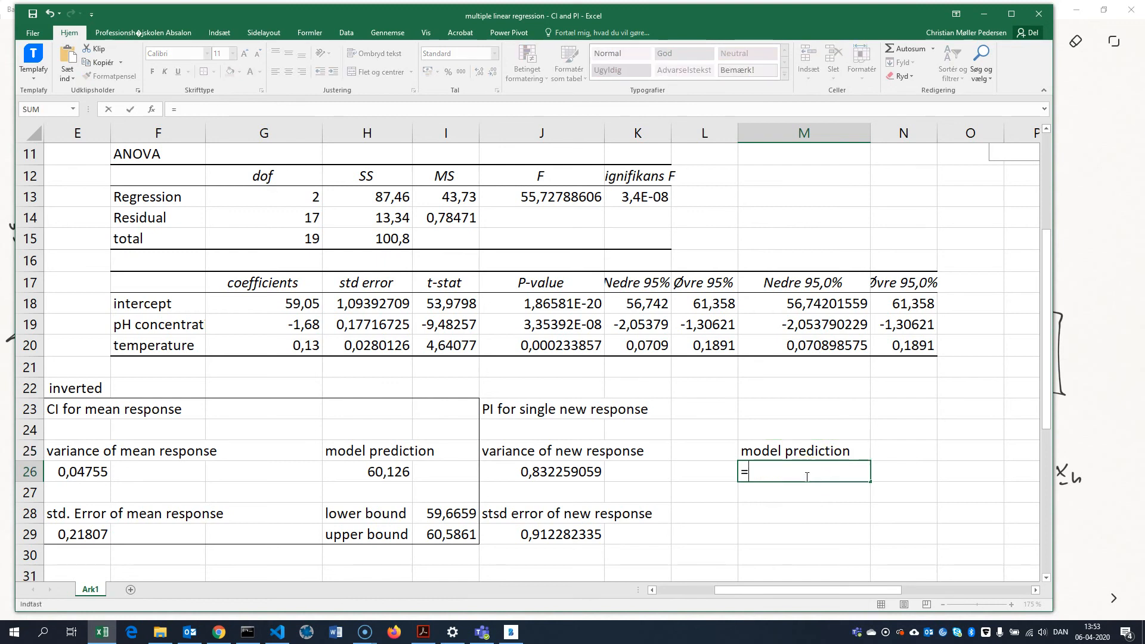
pyautogui.click(346, 469)
pyautogui.press('Return')
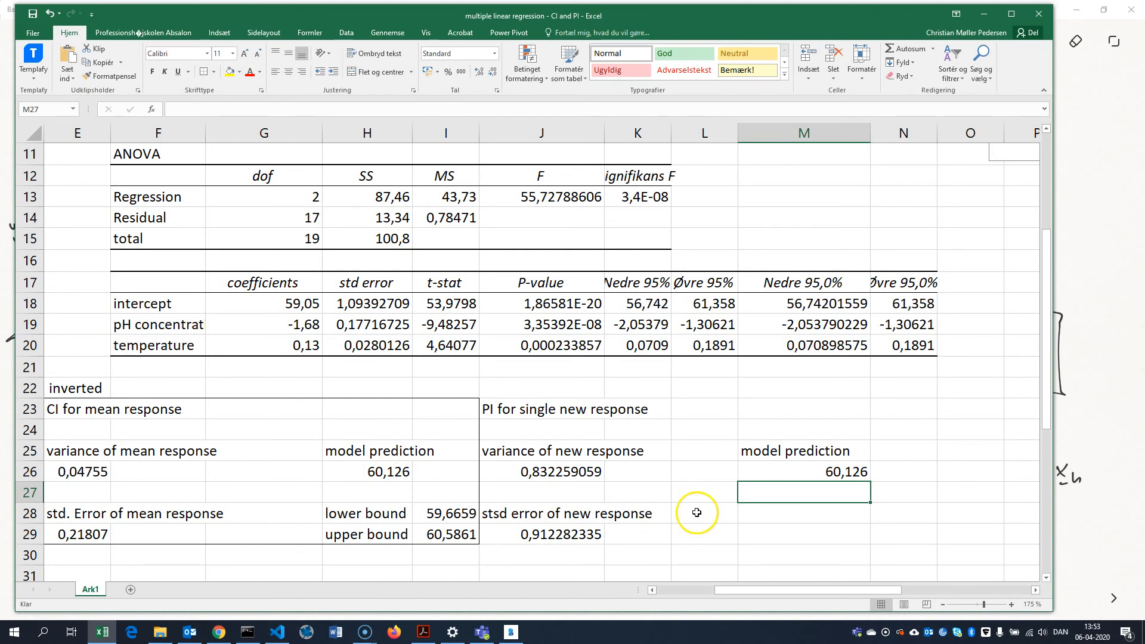
# - Label M28 "lower bound" and compute the lower prediction bound in N28 with =M26-t.inv(0,975;20-2-1)*J29
pyautogui.click(758, 514)
pyautogui.write('lower bound')
pyautogui.press('Tab')
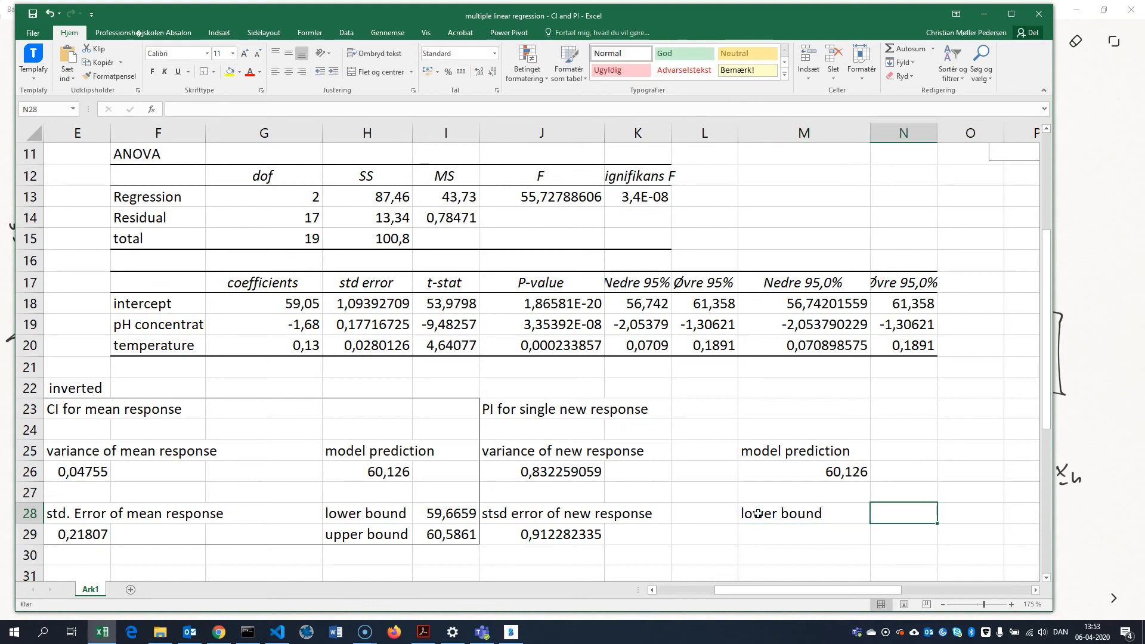
pyautogui.write('=')
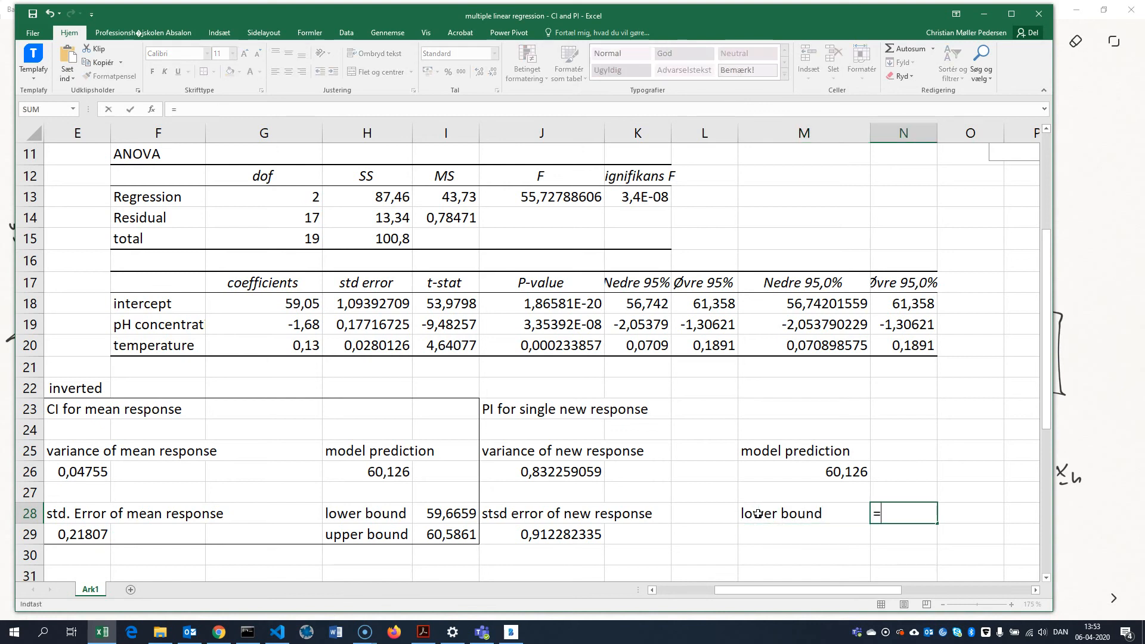
pyautogui.click(807, 470)
pyautogui.write('-')
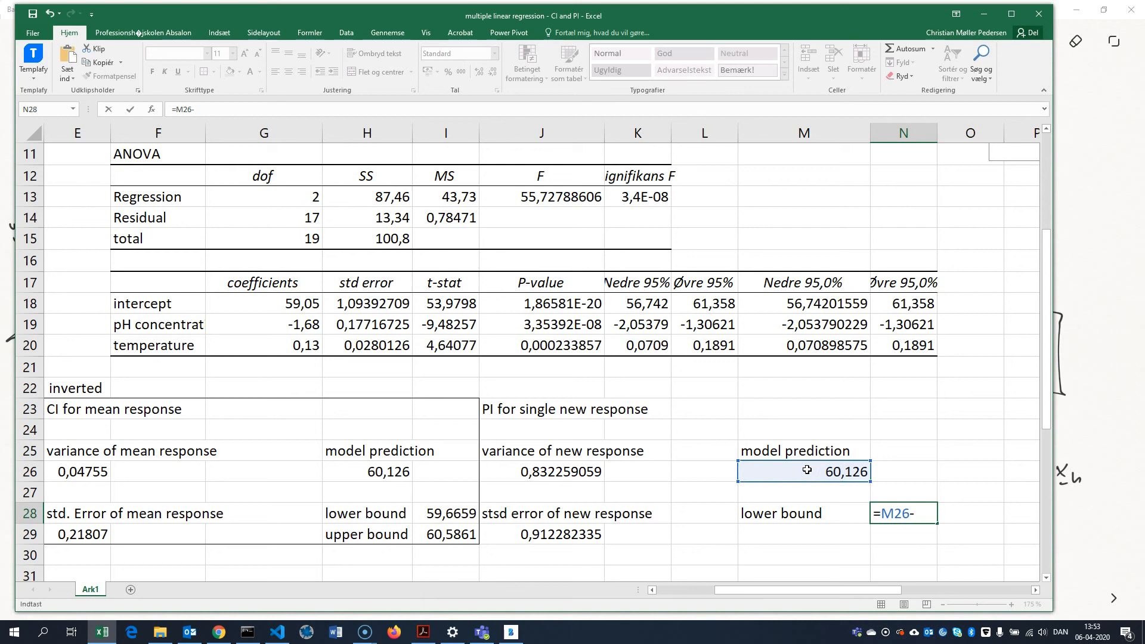
pyautogui.write('t.inv(0,975')
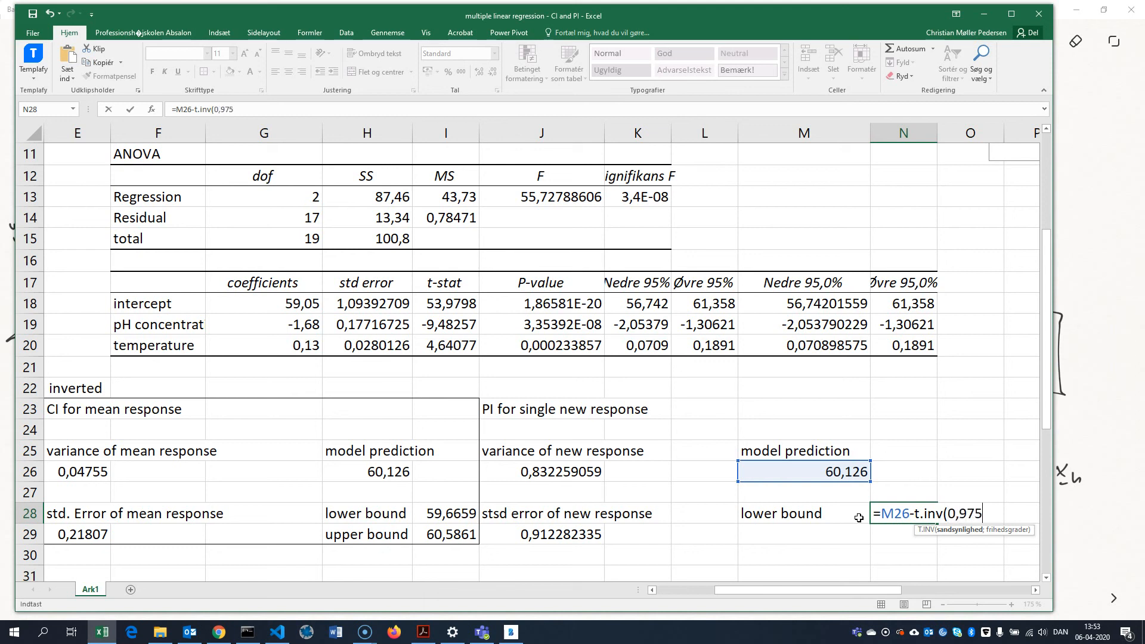
pyautogui.write(';20-2-1')
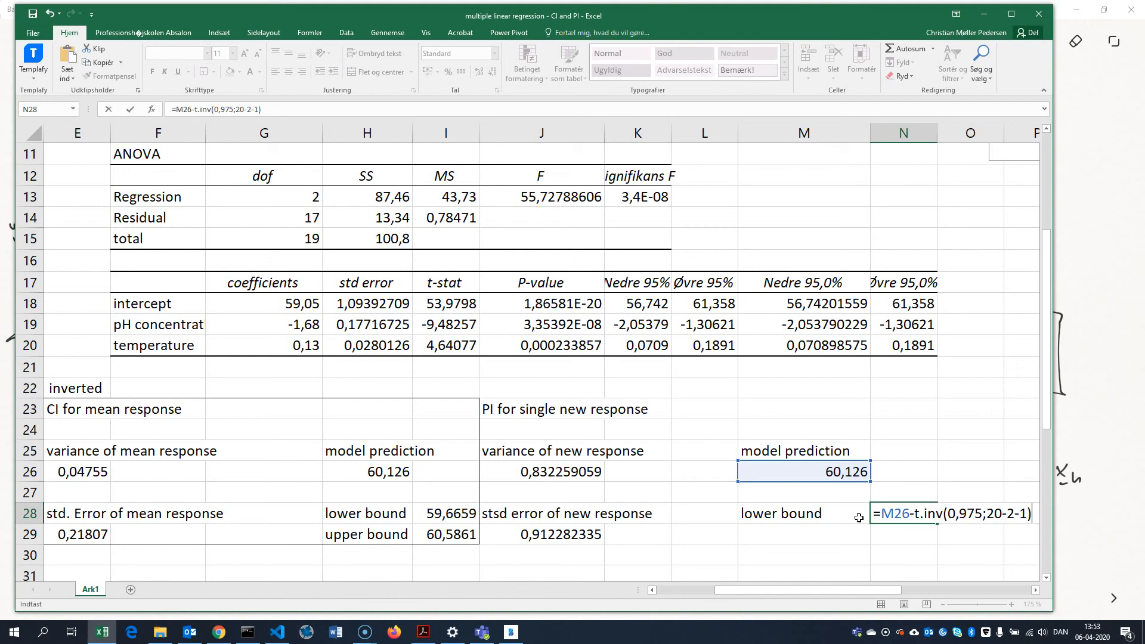
pyautogui.click(546, 535)
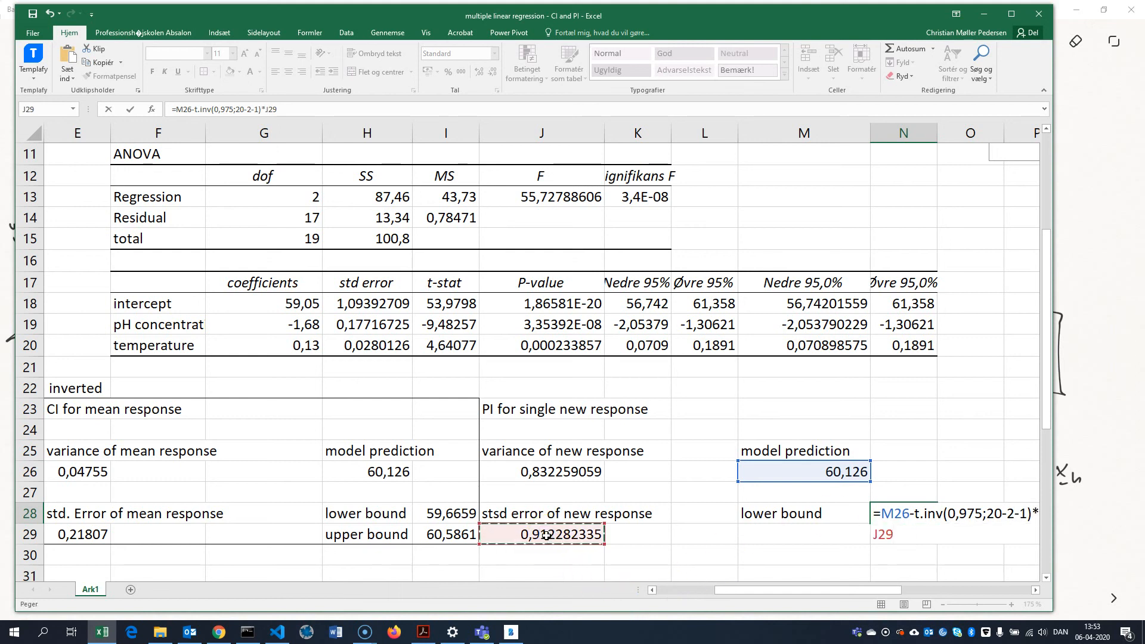
pyautogui.press('Return')
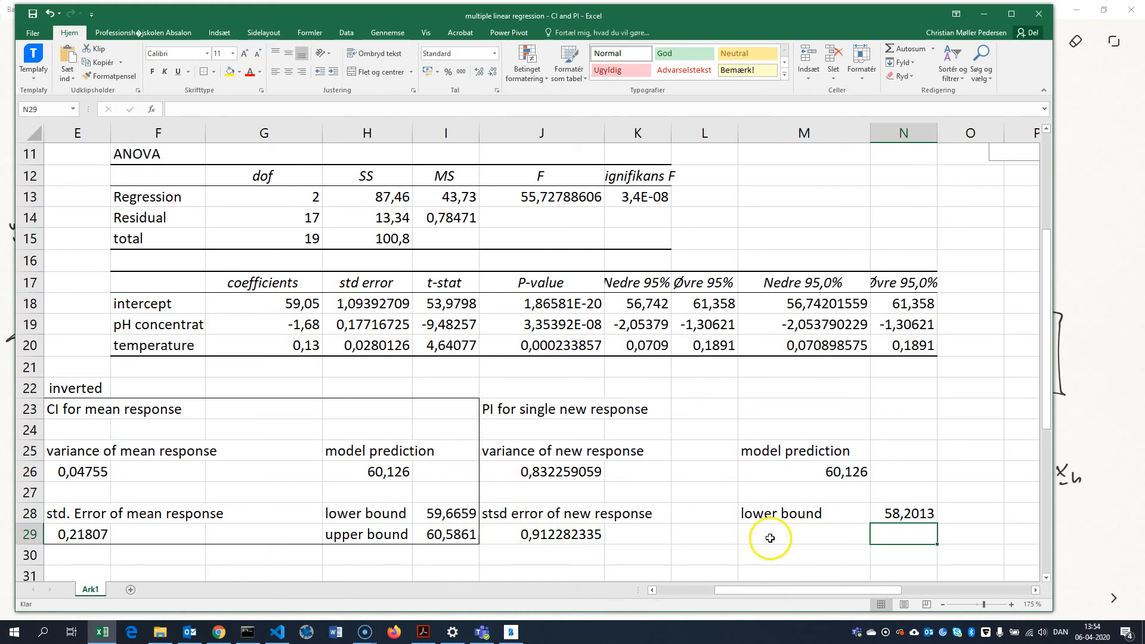
# - Label M29 "upper bound" and copy the lower bound's formula text from N28 for reuse in N29
pyautogui.click(770, 538)
pyautogui.write('upper bound')
pyautogui.click(891, 532)
pyautogui.write('=')
pyautogui.press('Escape')
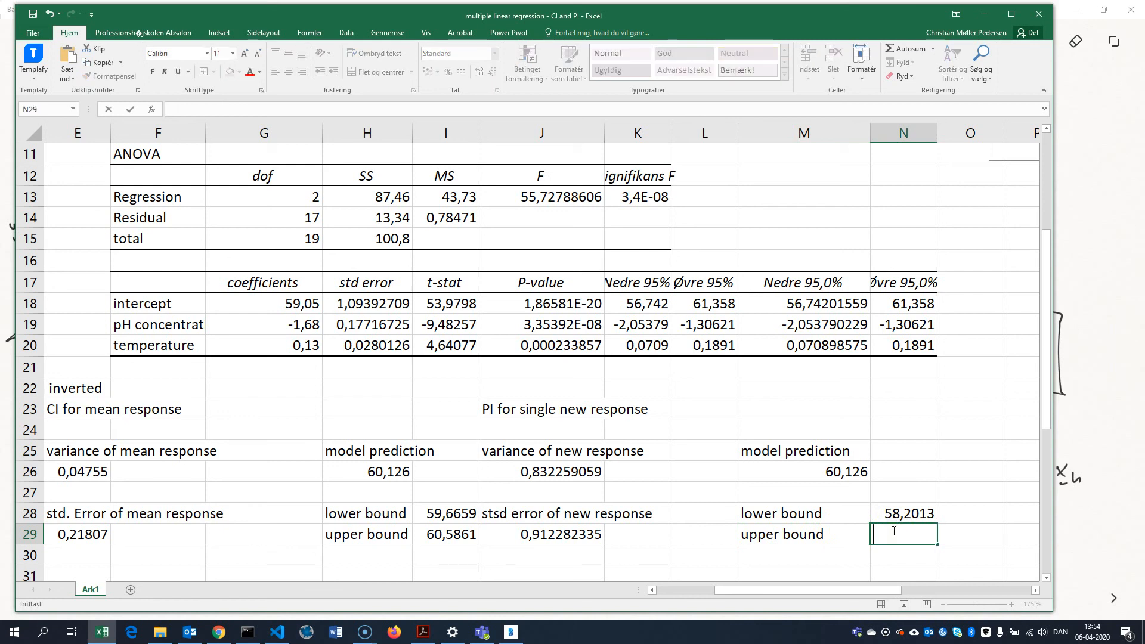
pyautogui.click(898, 516)
pyautogui.click(261, 110)
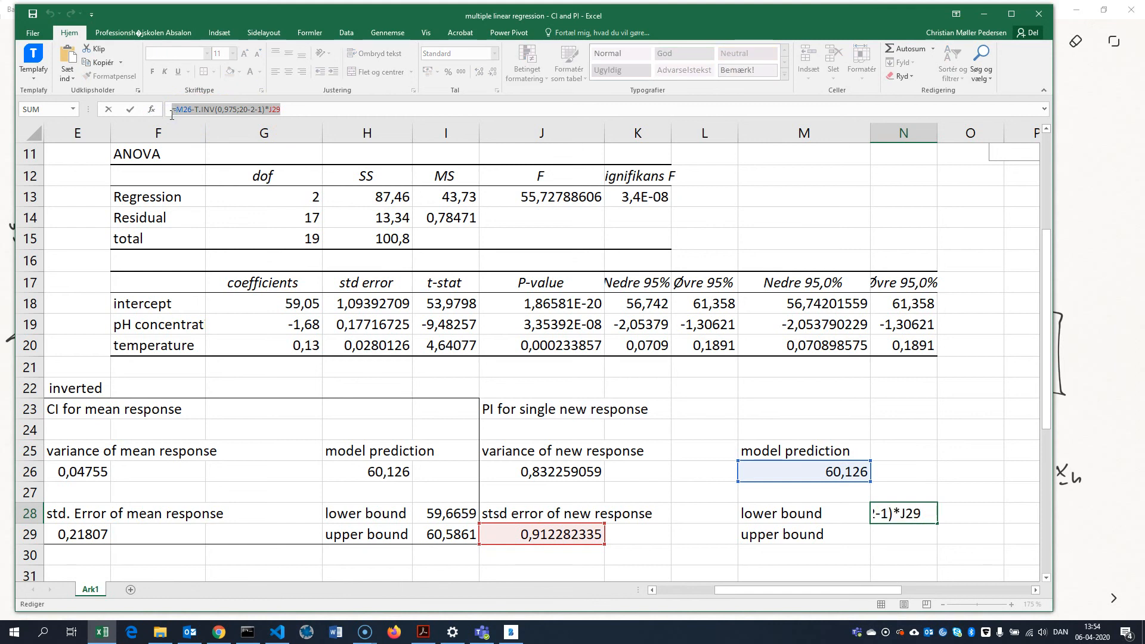
pyautogui.press('Escape')
pyautogui.click(893, 538)
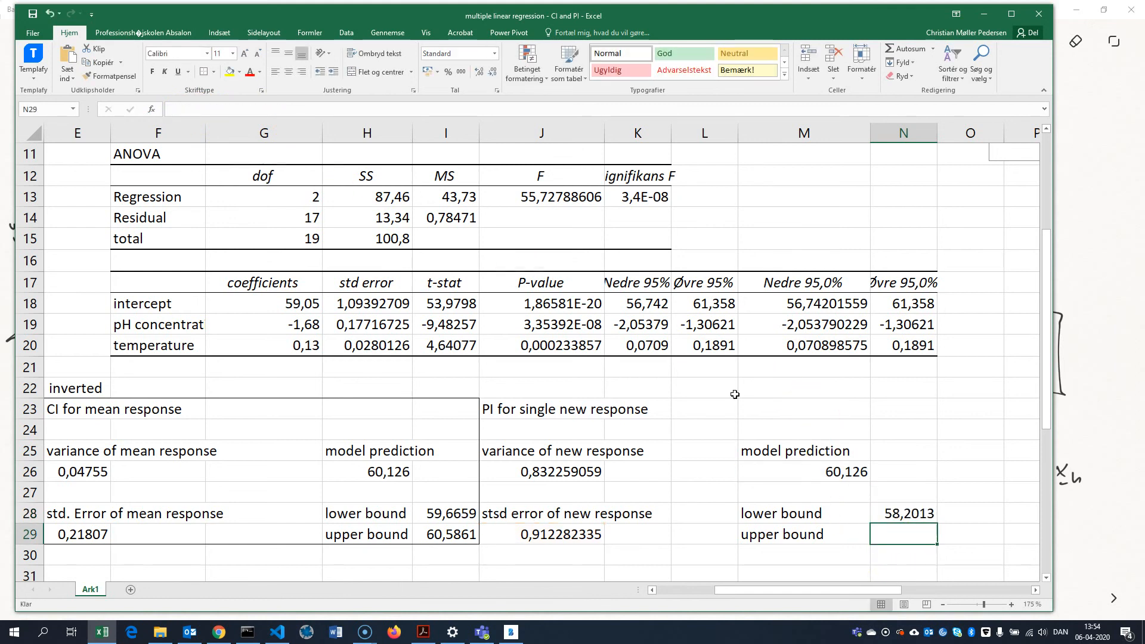
# - Paste the copied formula into N29 and change the minus after M26 to a plus, giving =M26+T.INV(0,975;20-2-1)*J29
pyautogui.click(288, 111)
pyautogui.write('=M26-T.INV(0,975;20-2-1)*J29')
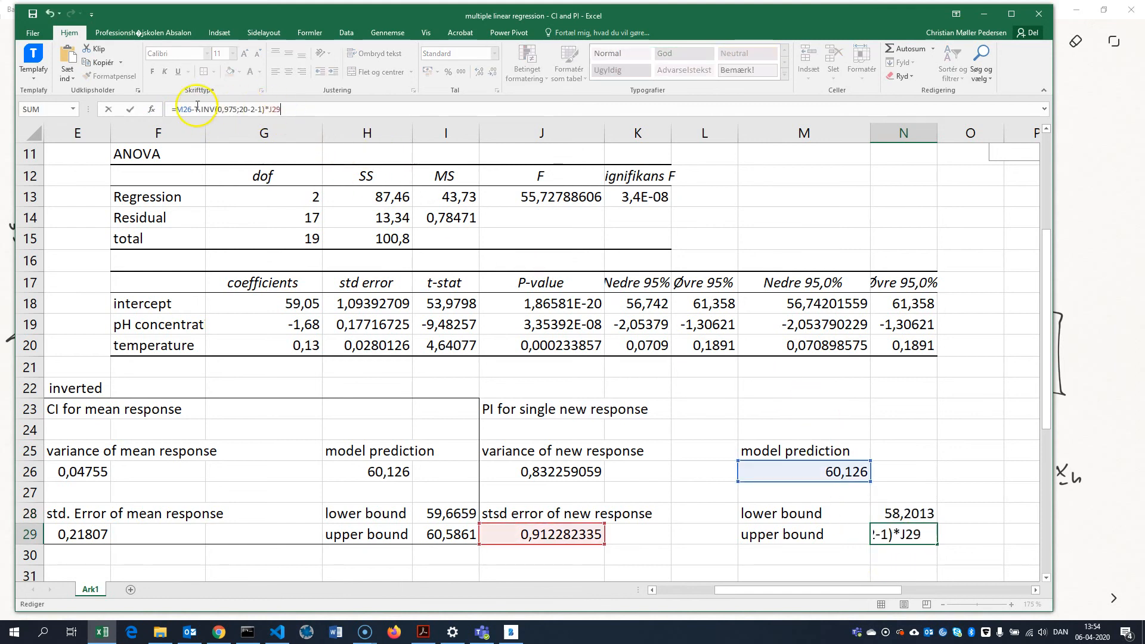
pyautogui.click(197, 111)
pyautogui.press('Left')
pyautogui.press('BackSpace')
pyautogui.write('+')
pyautogui.press('Return')
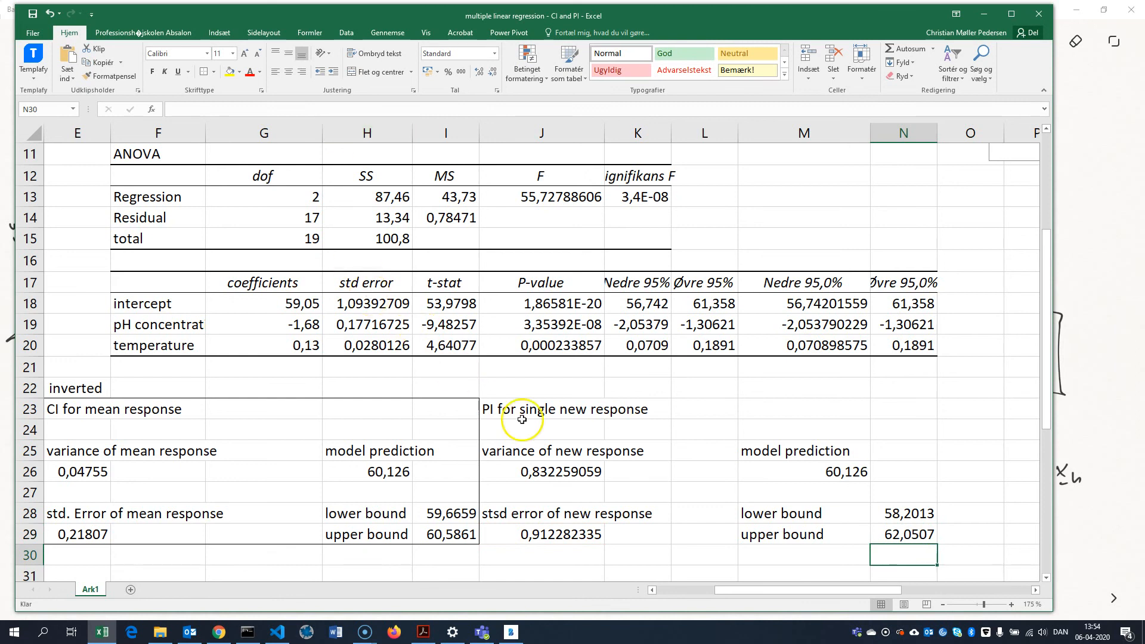
# - Switch to the Bamboo Paper notes to review the regression sketch and the 95% CI and PI formulas
pyautogui.click(753, 496)
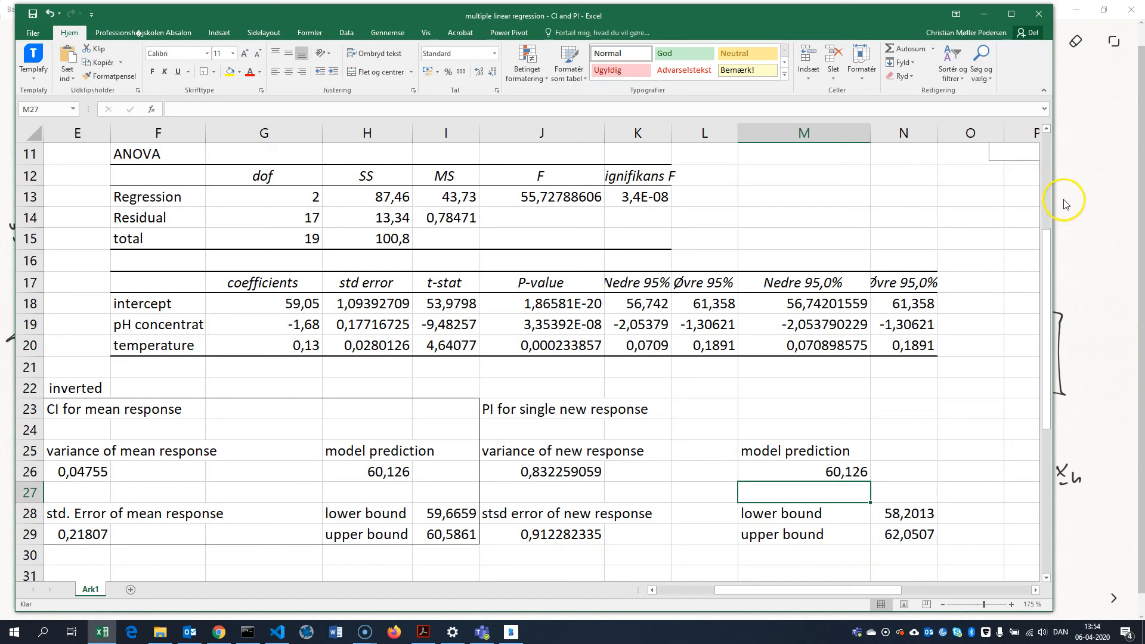
pyautogui.click(1103, 292)
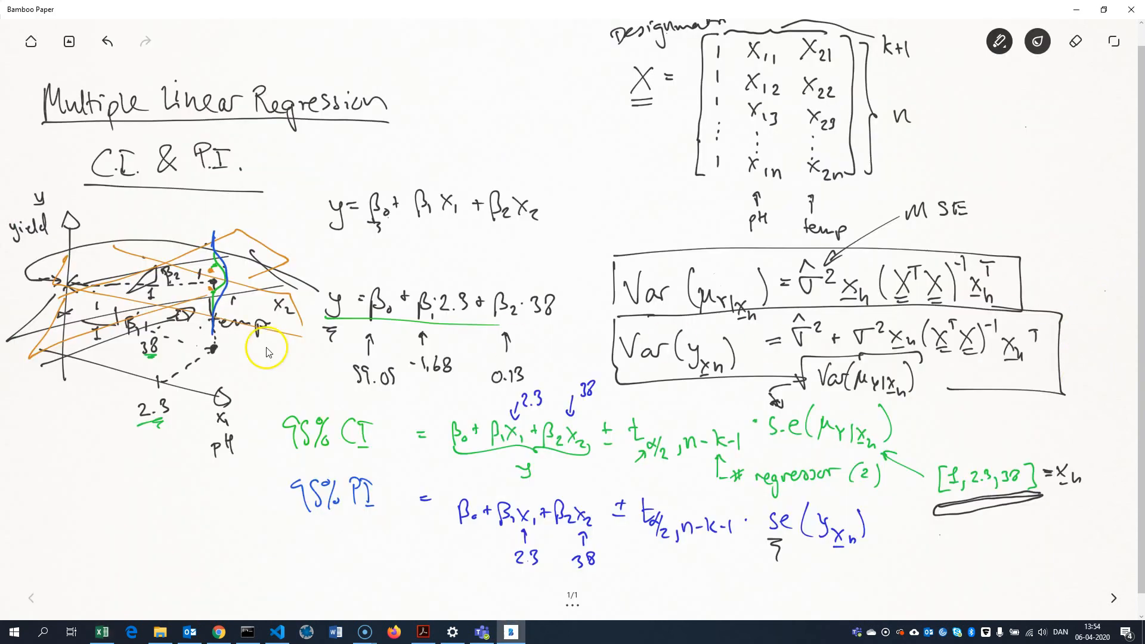